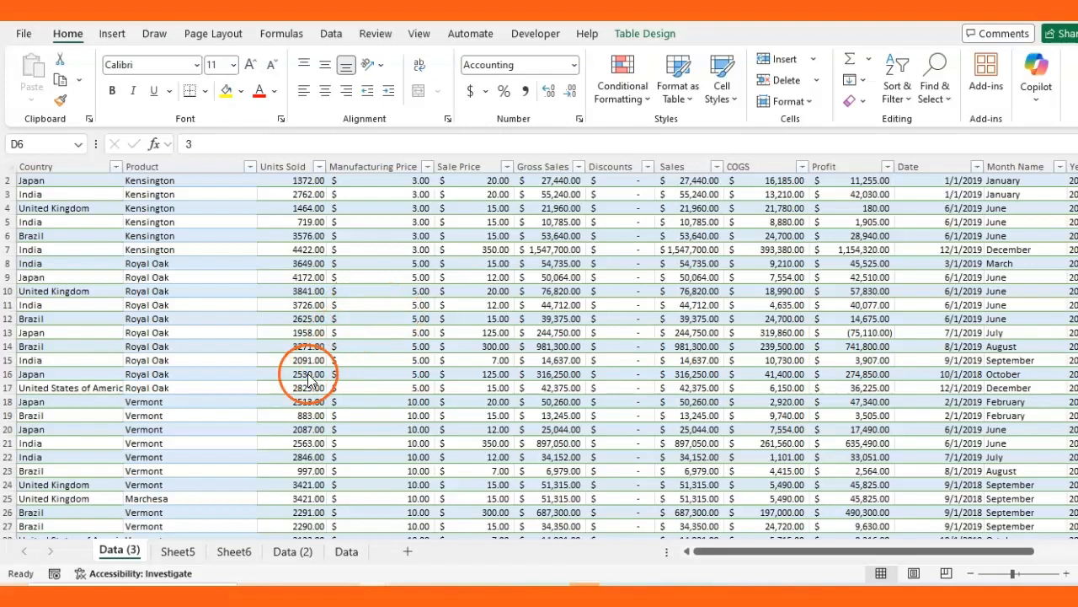
Insert a PivotTable from the Sales_Data4 table onto a new worksheet, Sheet13
click(351, 296)
click(109, 33)
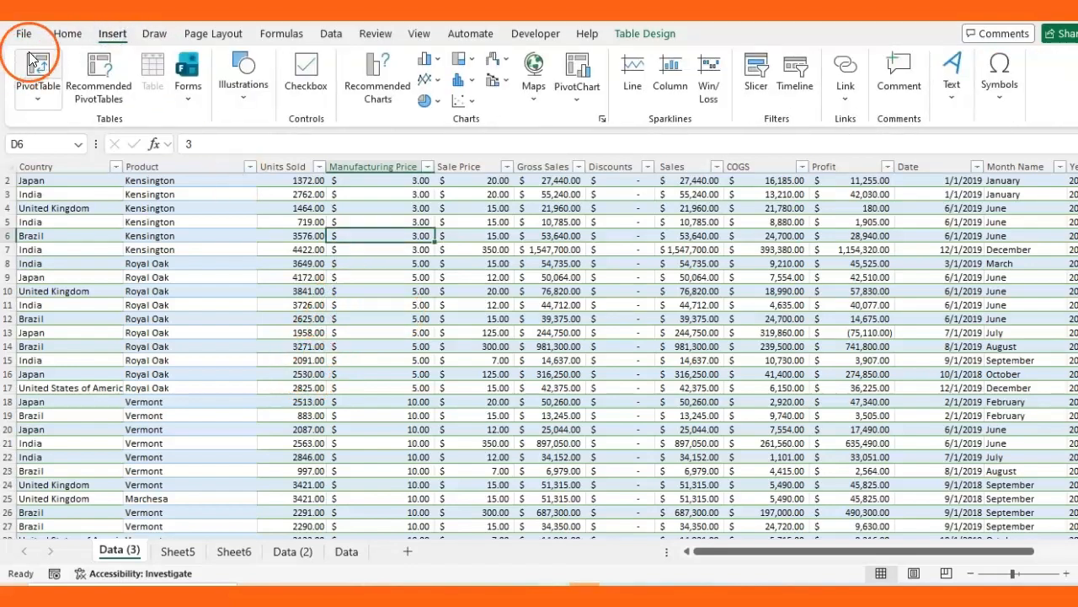
click(33, 62)
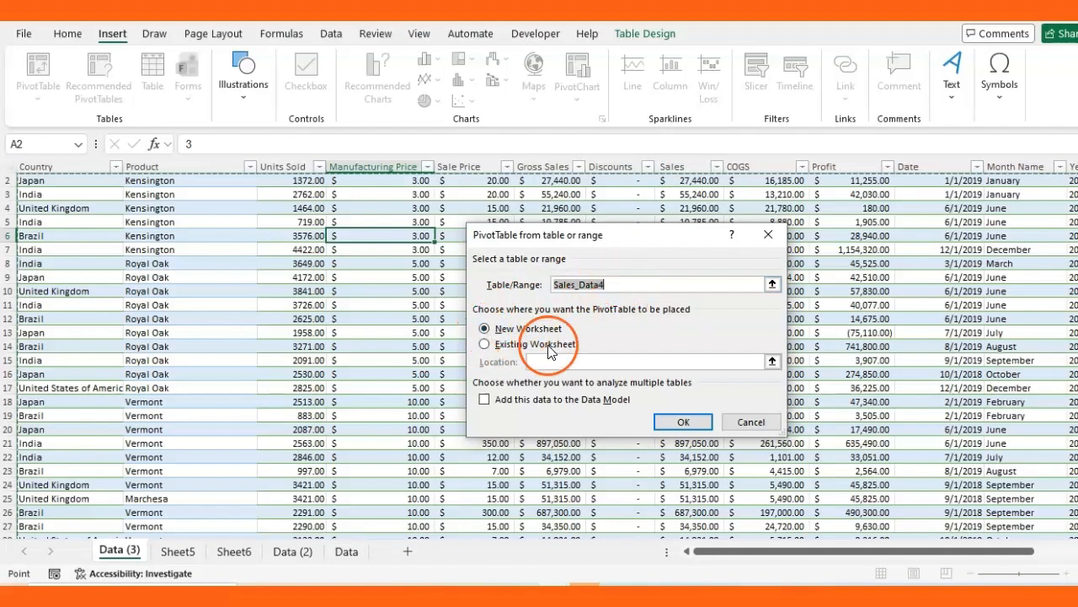
click(689, 419)
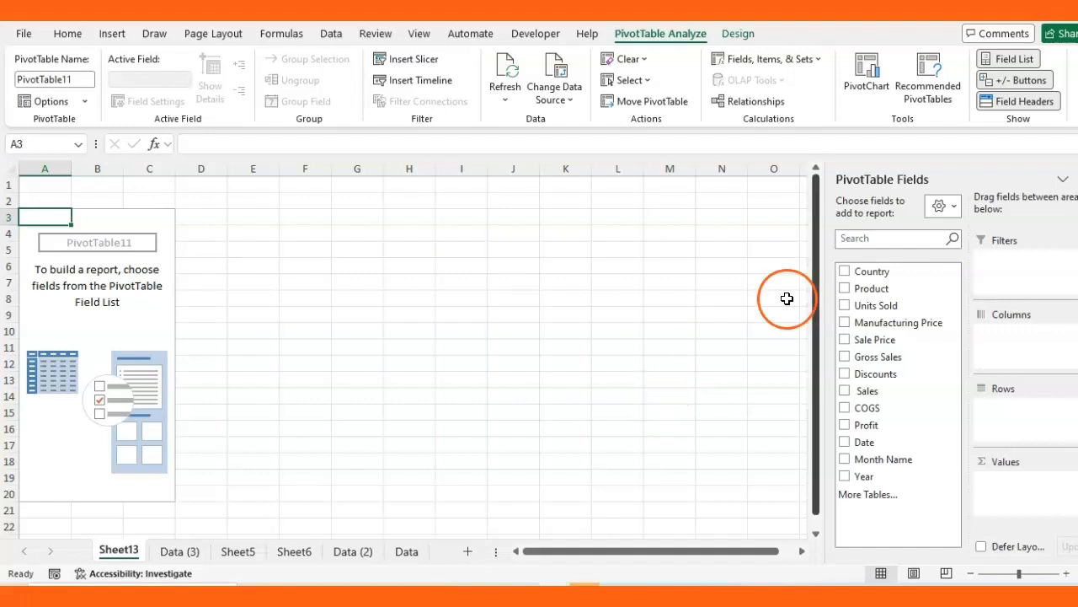
Place Country in Columns, Year and Product in Rows, and Sum of Profit in Values
drag(882, 273, 1016, 341)
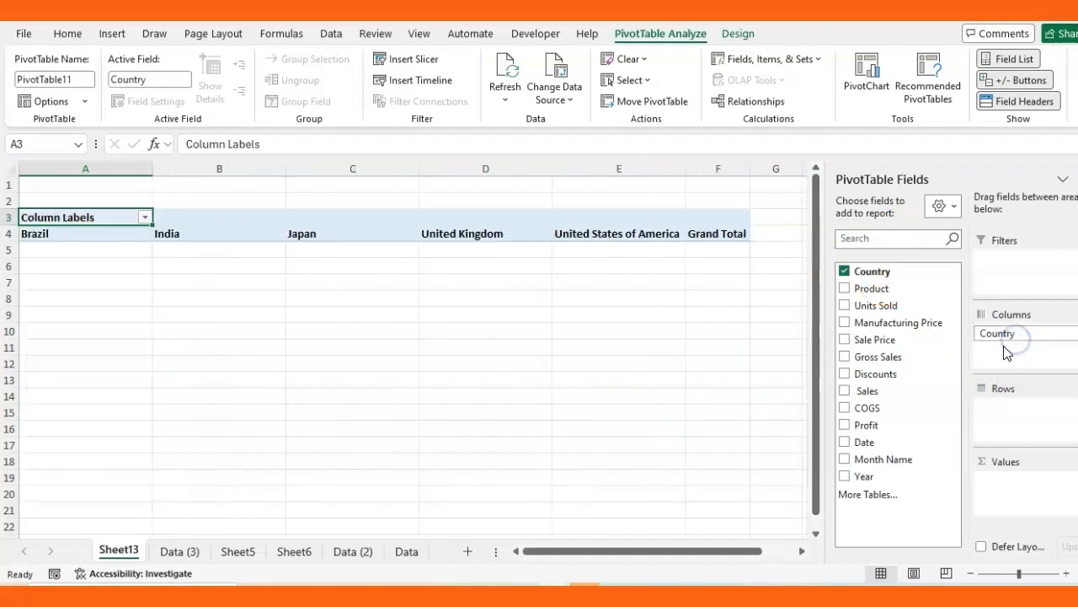
drag(874, 290, 1016, 416)
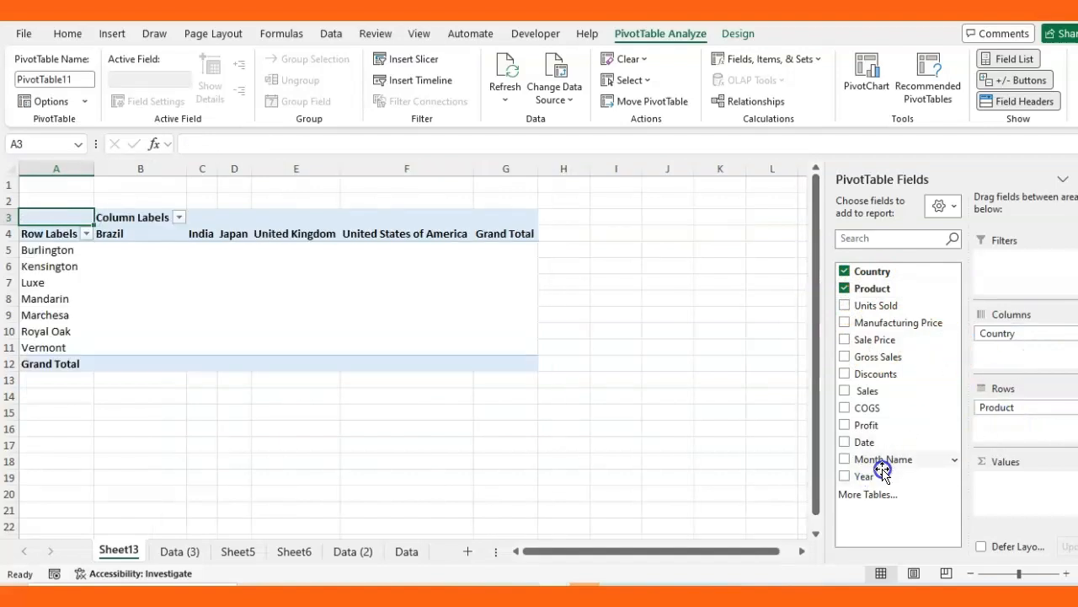
drag(874, 478, 1003, 405)
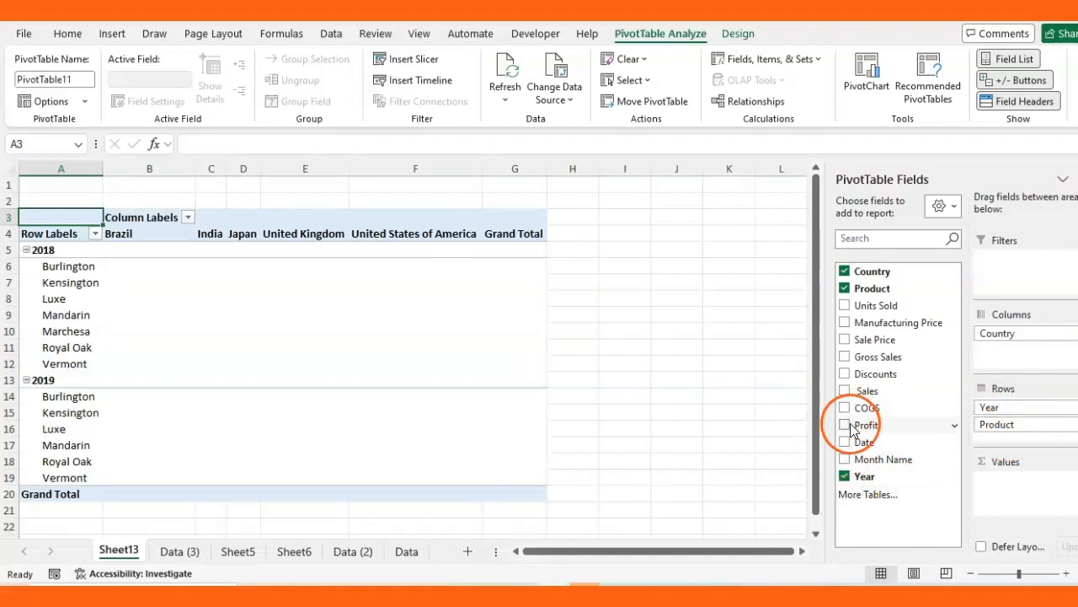
drag(869, 427, 1003, 491)
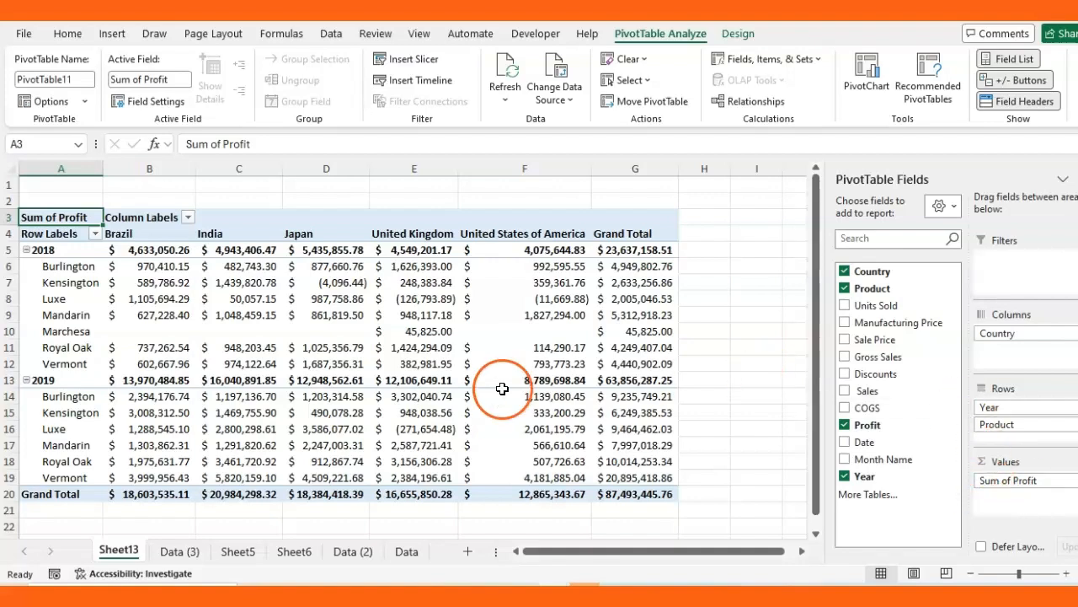
On the PivotTable Design tab, try Outline and Tabular report layouts, then revert to Compact Form
click(615, 300)
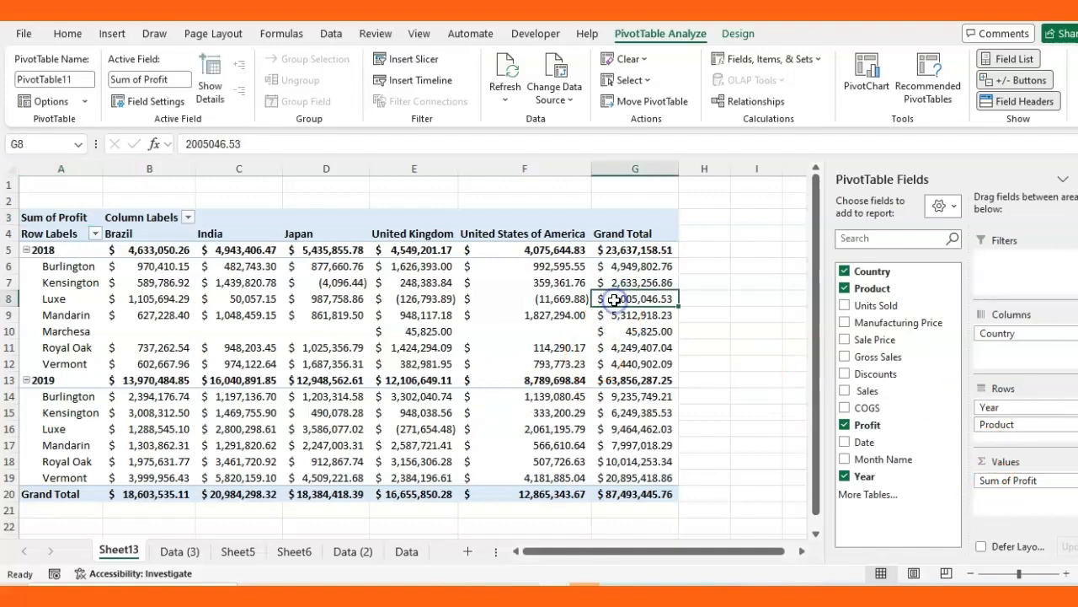
click(734, 34)
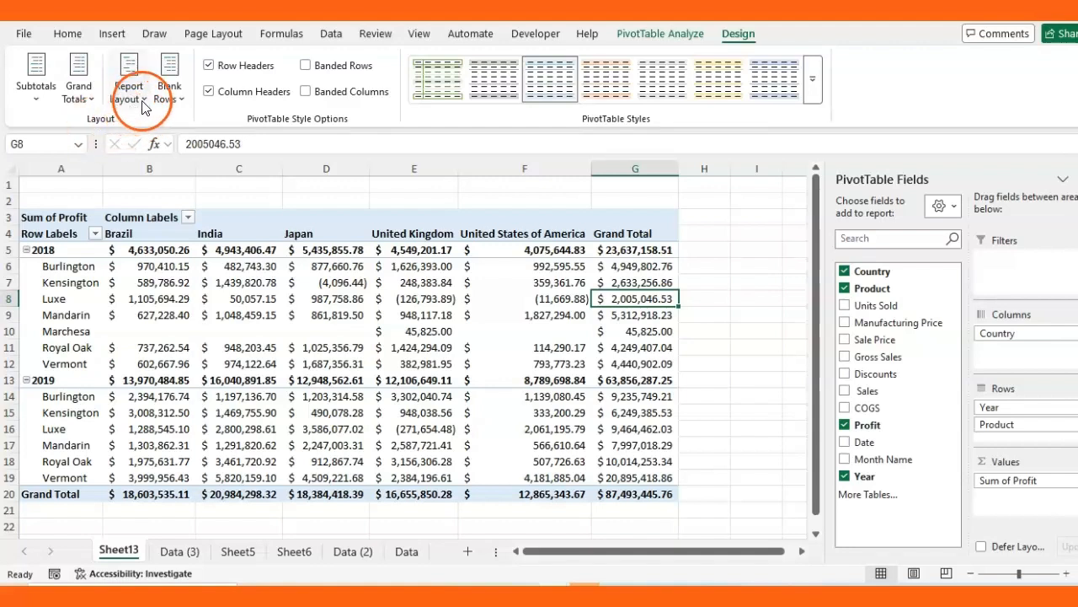
click(239, 298)
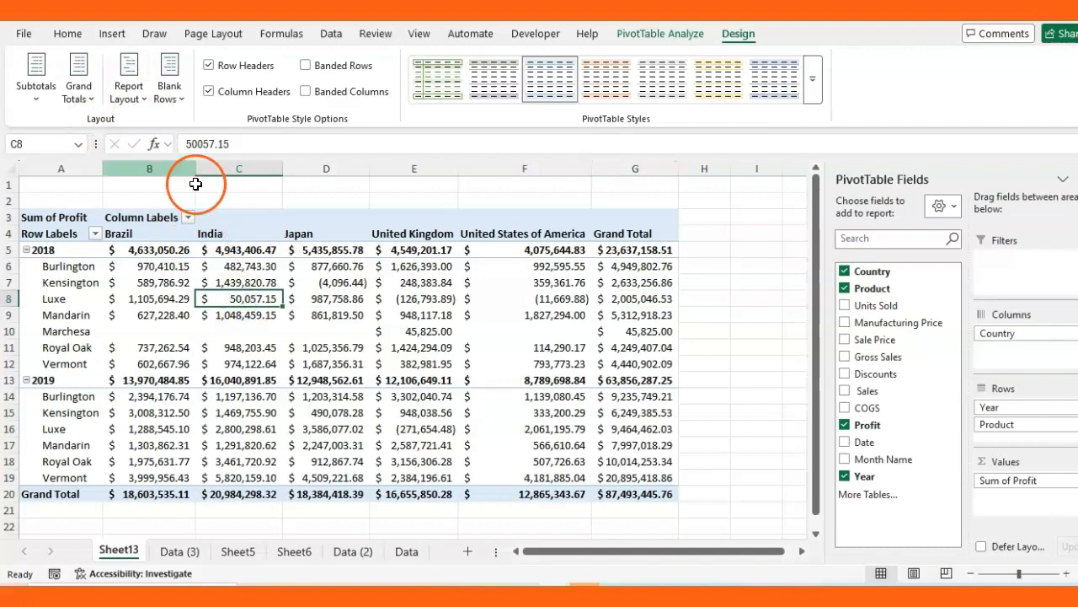
click(143, 103)
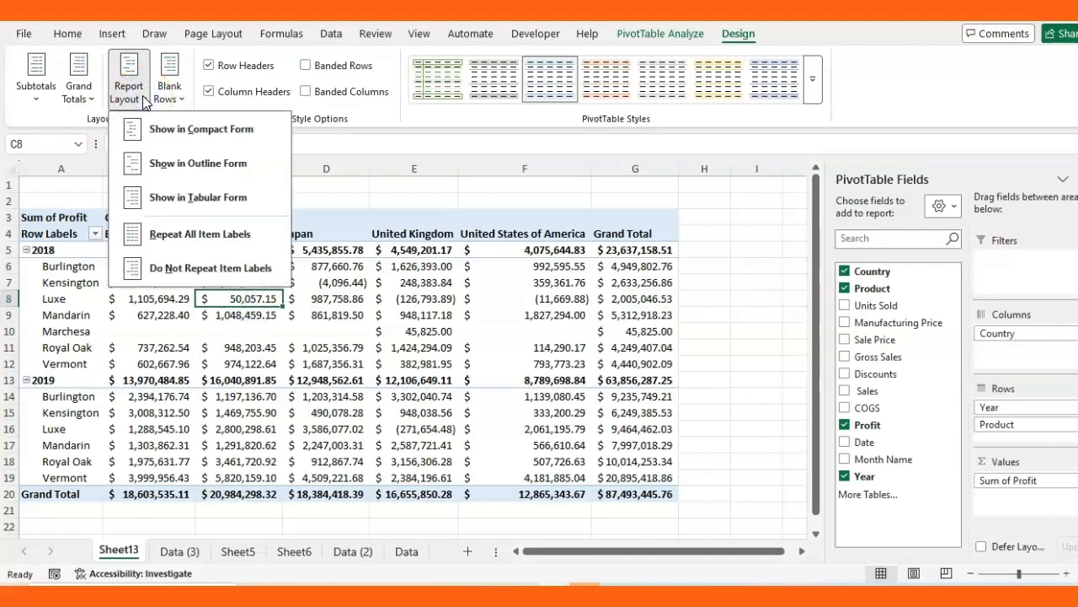
click(224, 139)
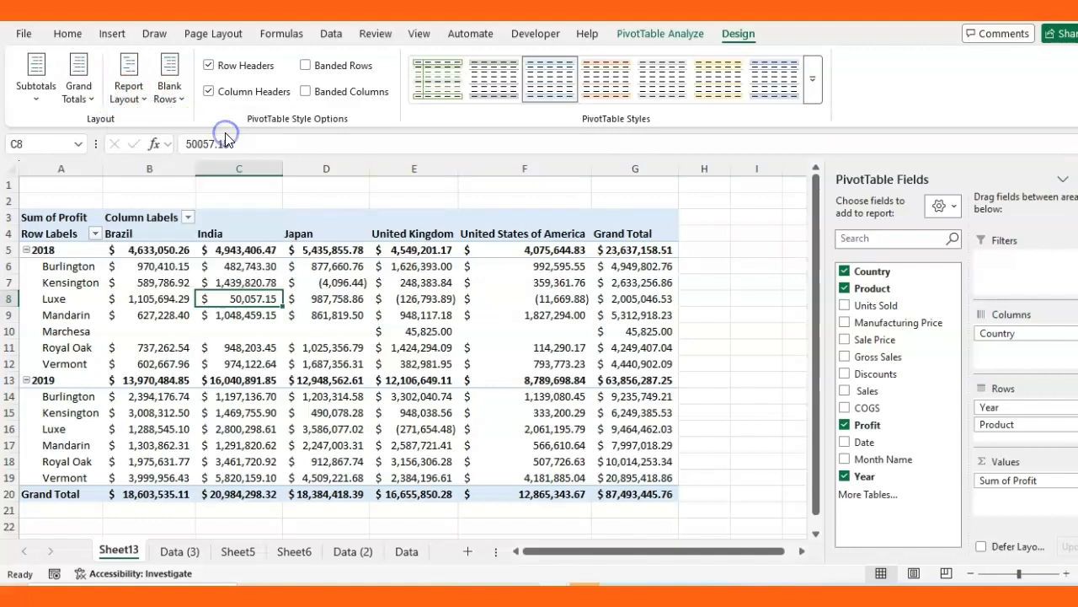
click(143, 94)
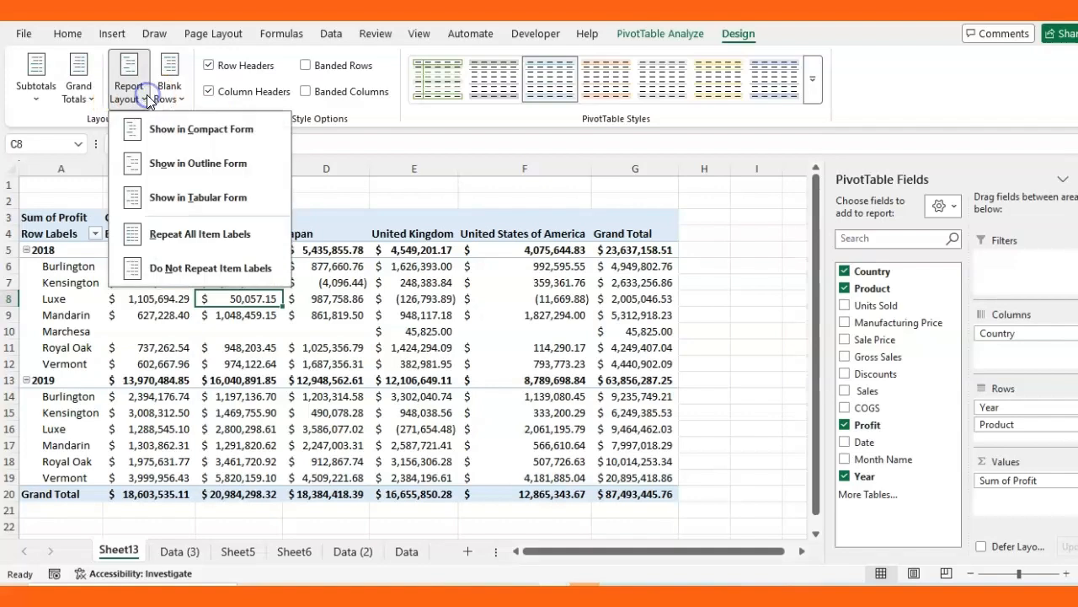
click(206, 163)
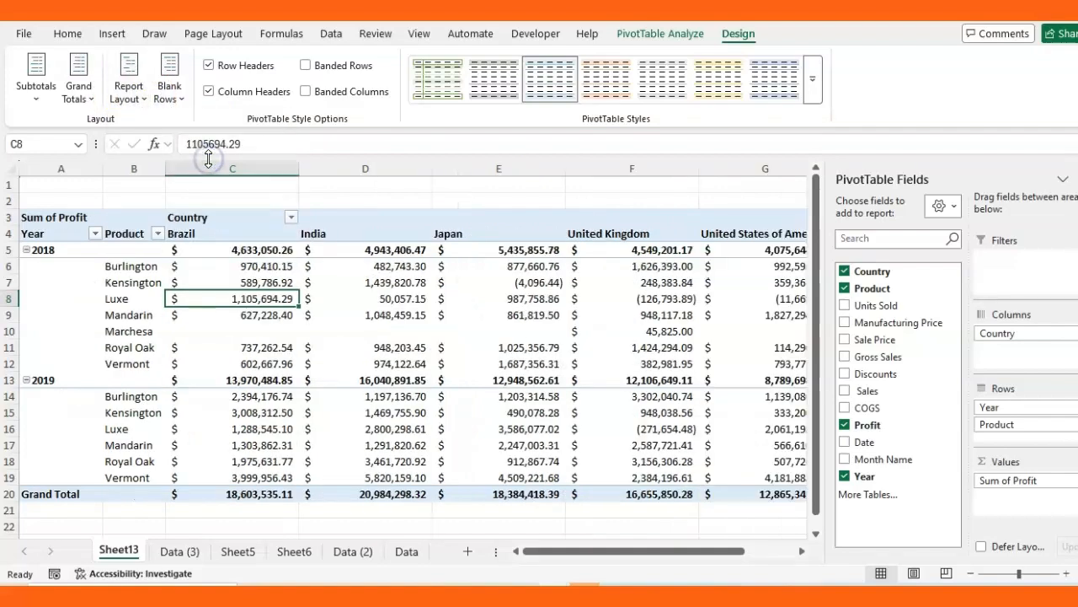
click(144, 97)
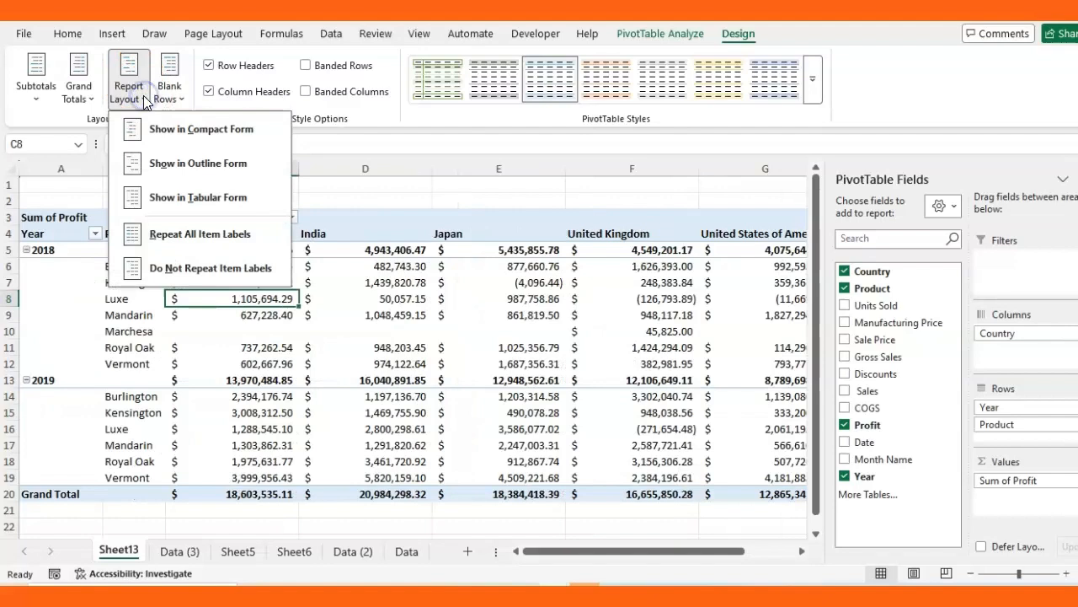
click(198, 197)
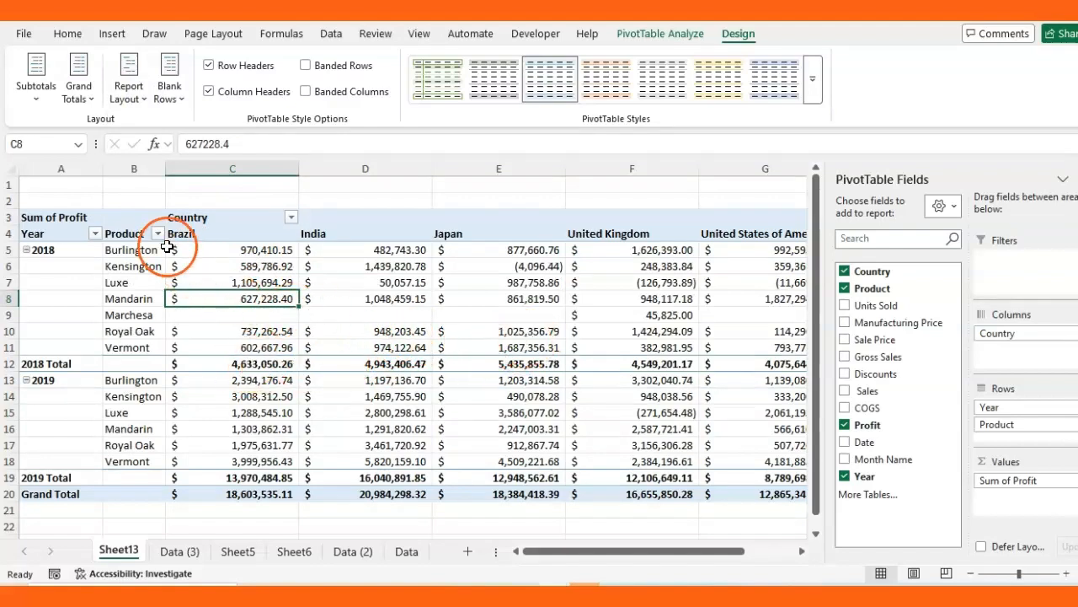
click(144, 101)
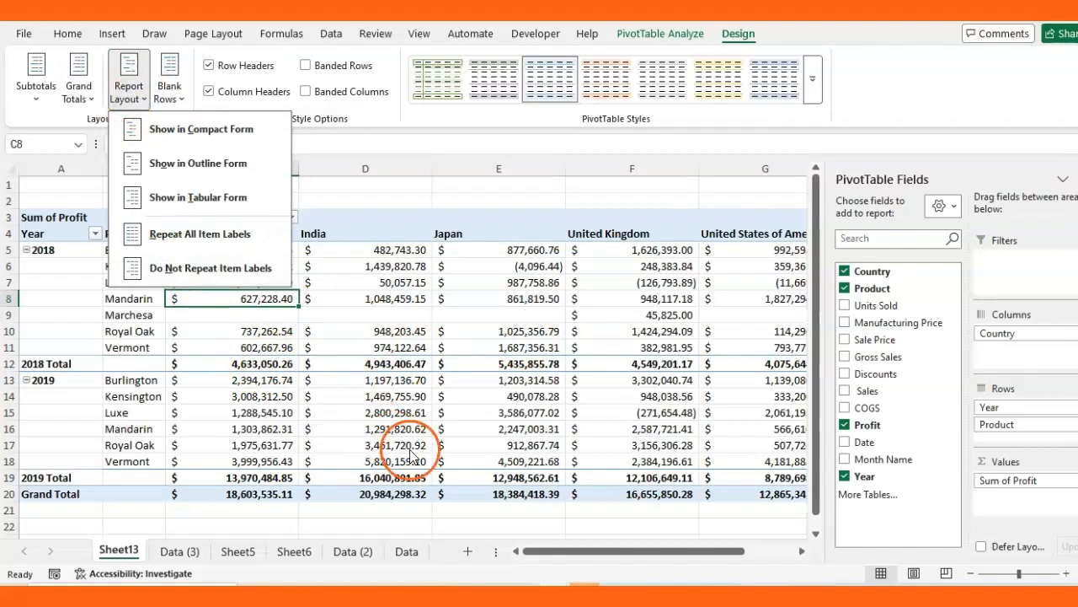
click(219, 135)
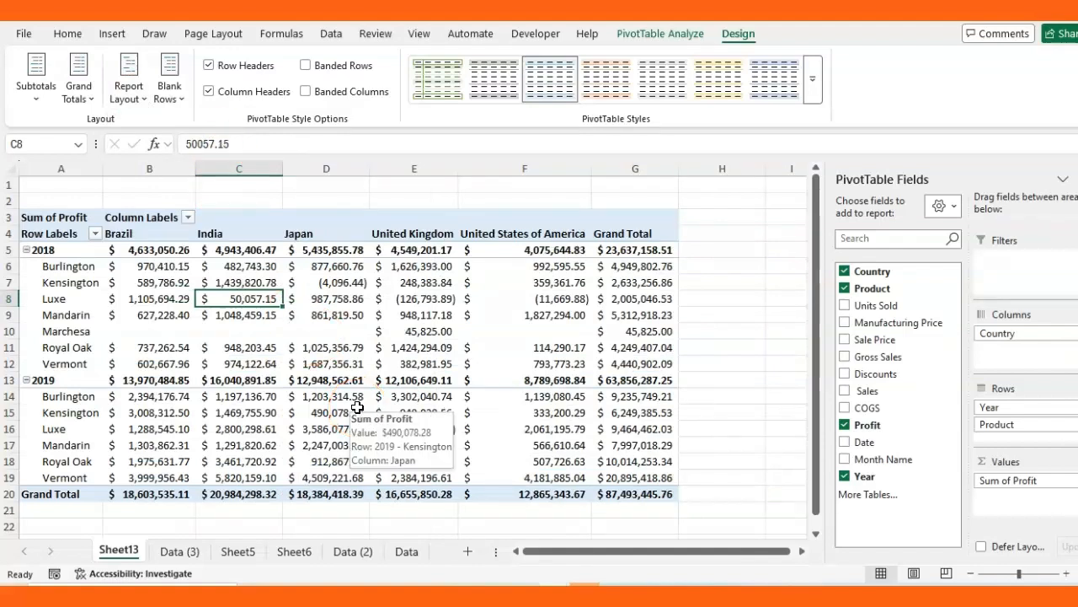
Cycle once more through Tabular and Outline layouts, finishing in Compact Form
click(135, 93)
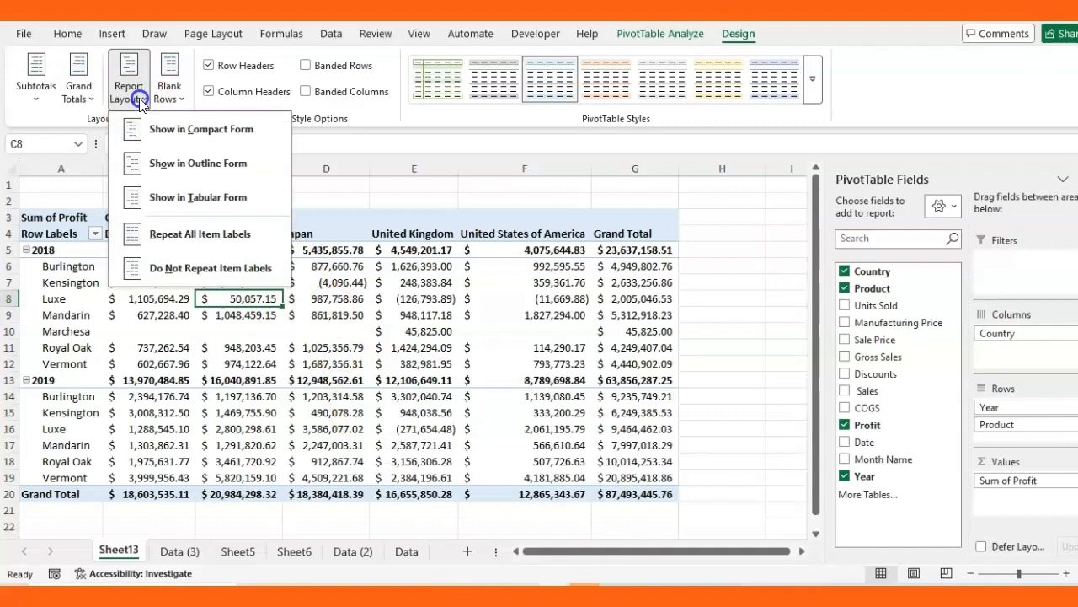
click(189, 198)
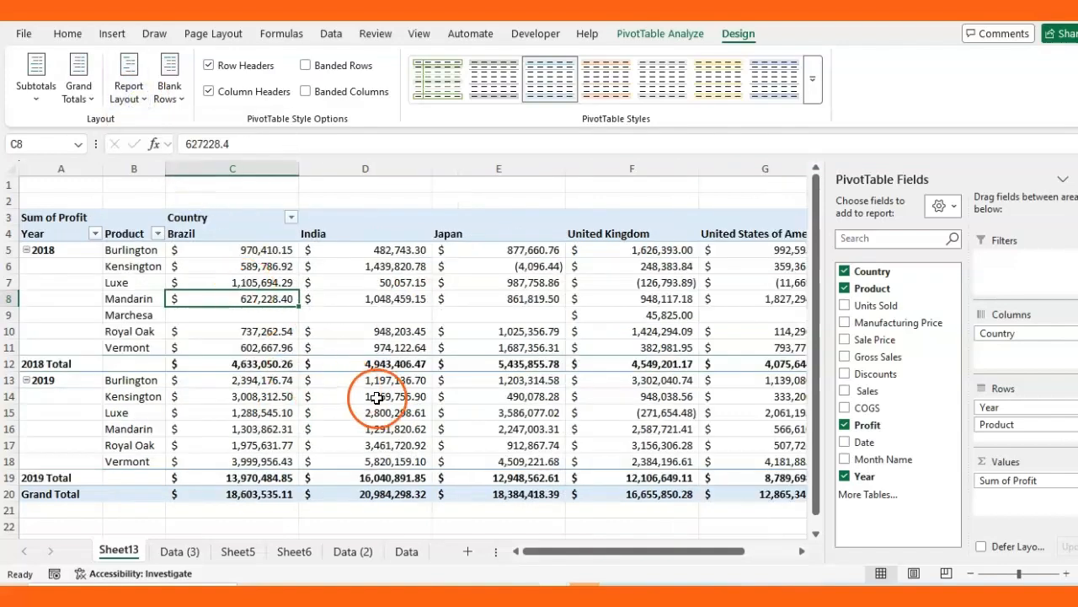
click(144, 102)
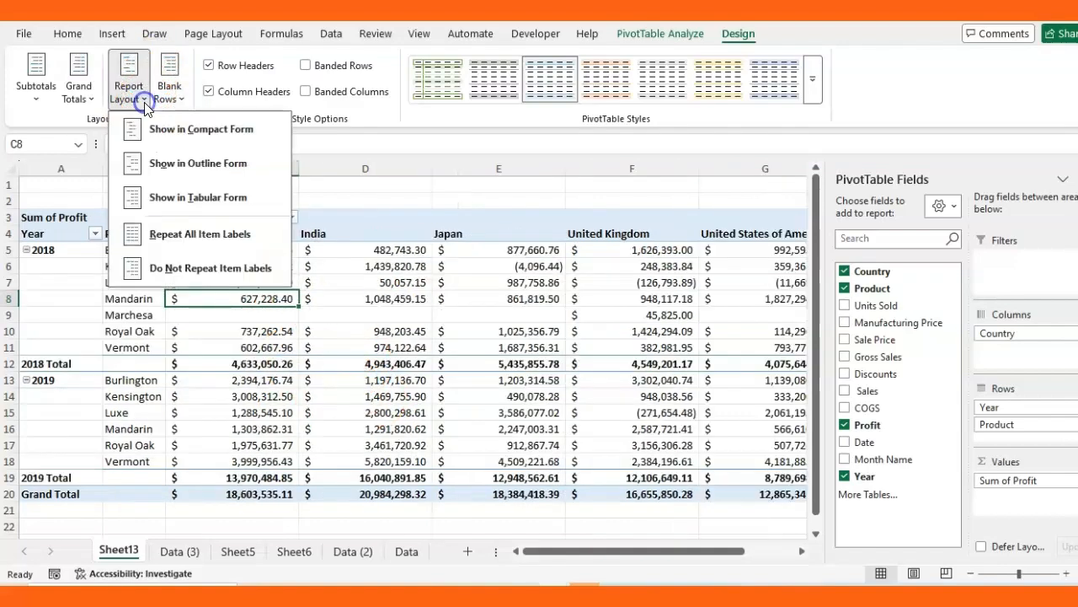
click(206, 168)
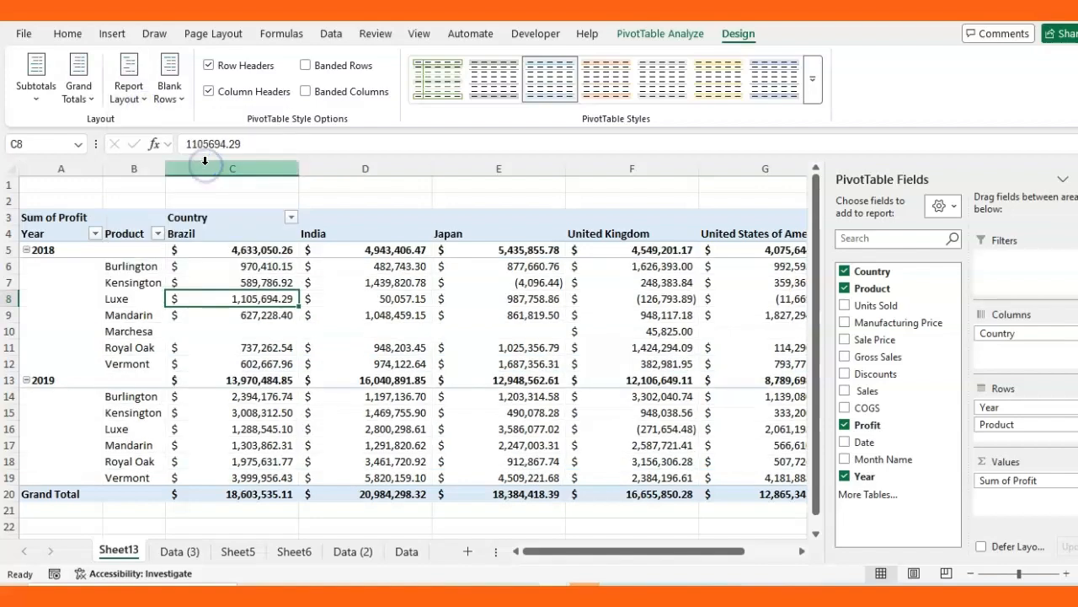
click(144, 101)
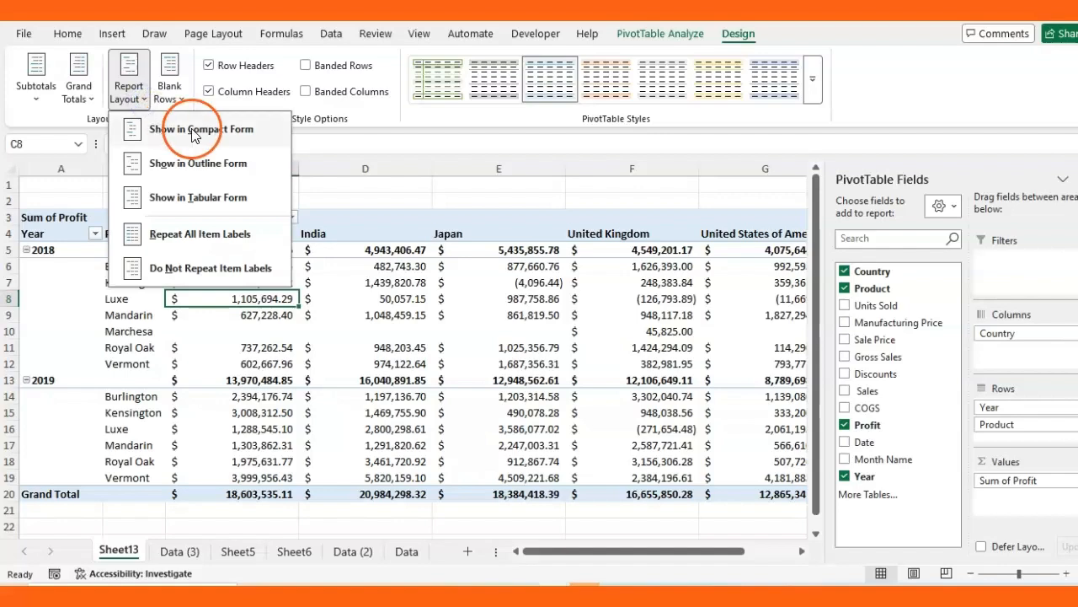
click(173, 128)
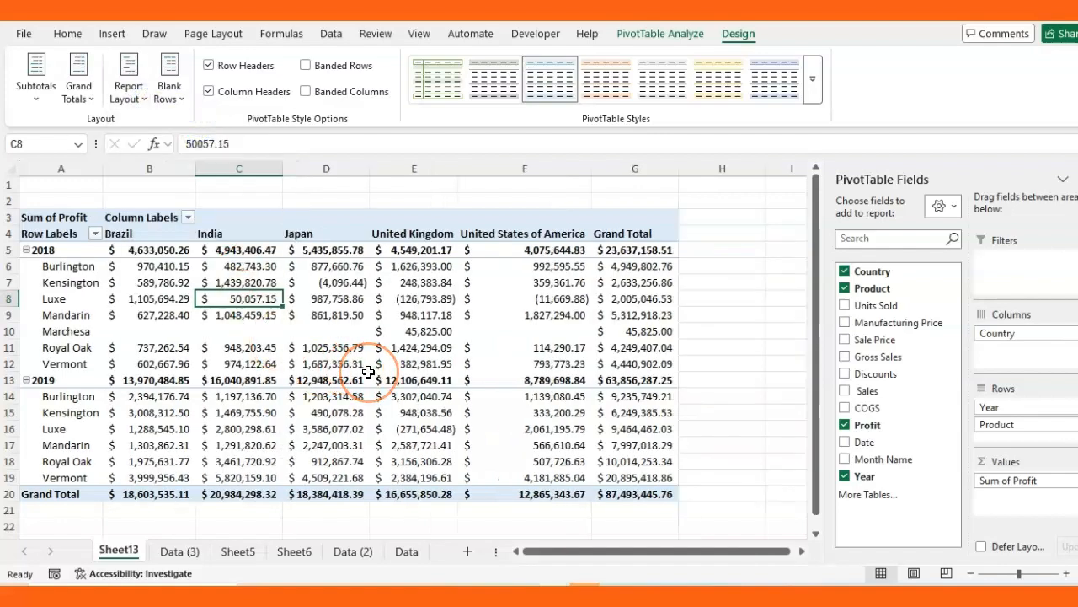
mouse_move(369, 371)
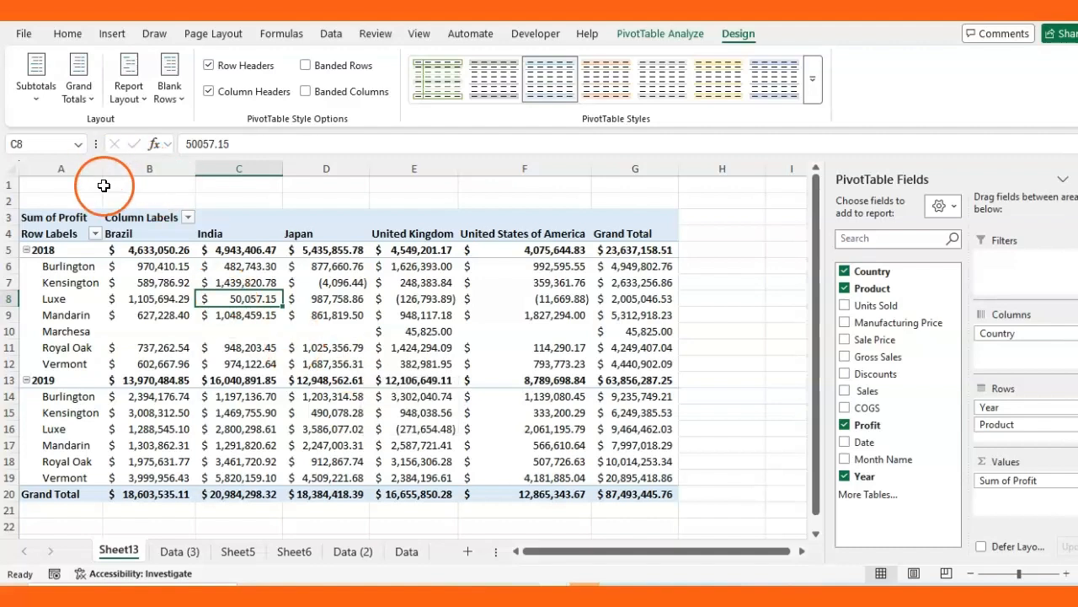
Compare bottom subtotals, then show all year subtotals at the top of each group
click(37, 101)
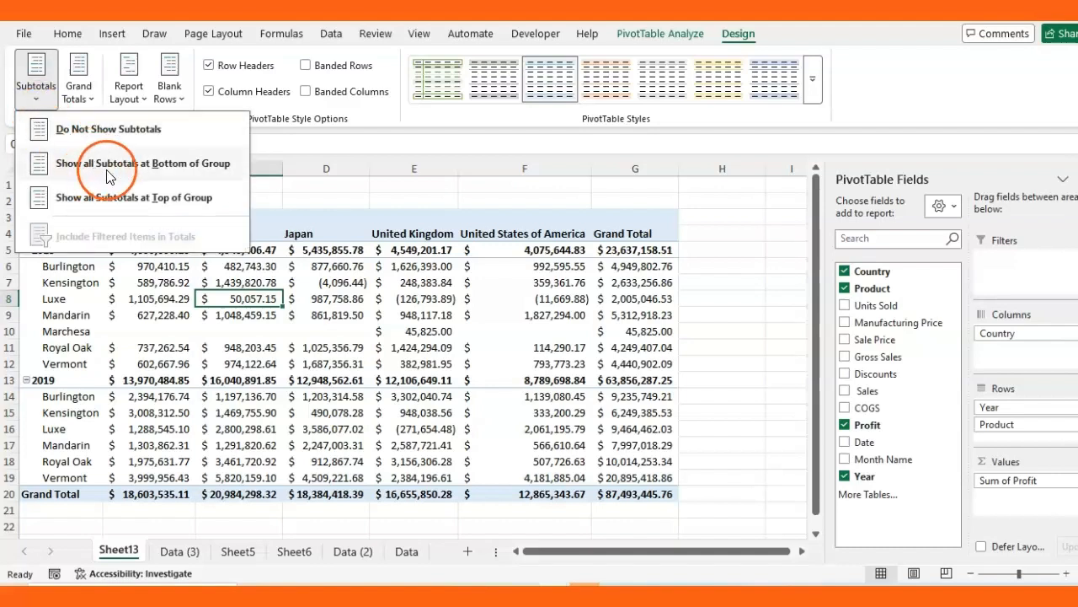
click(196, 173)
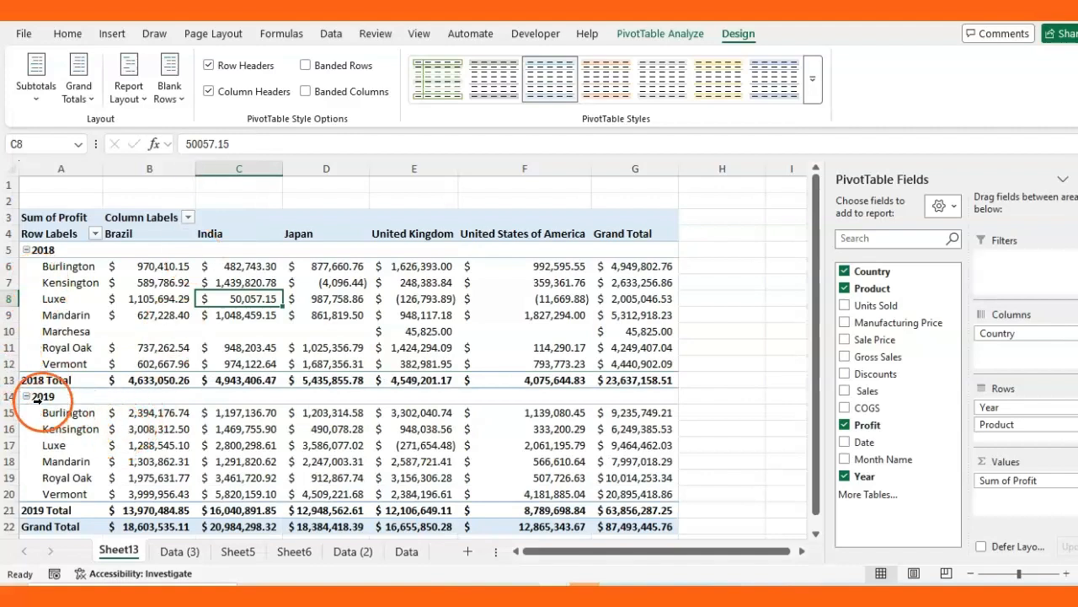
click(12, 380)
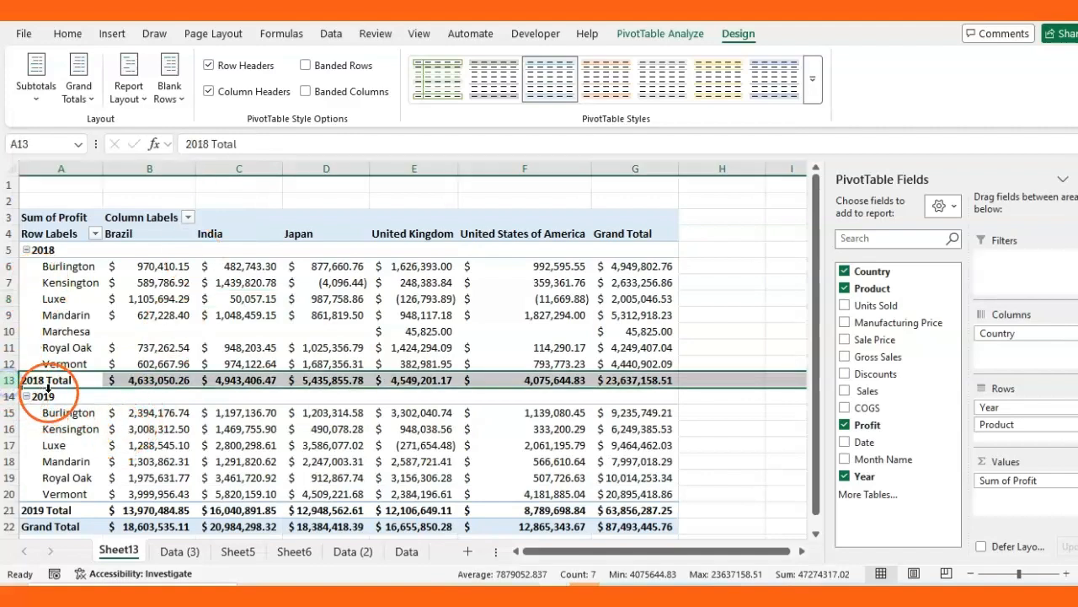
click(8, 510)
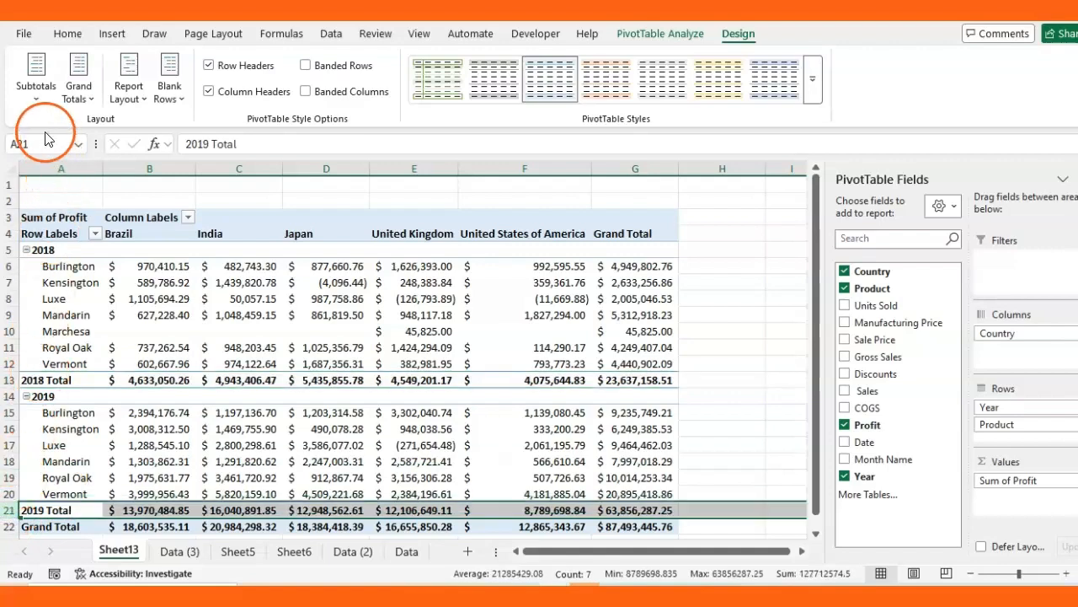
click(35, 97)
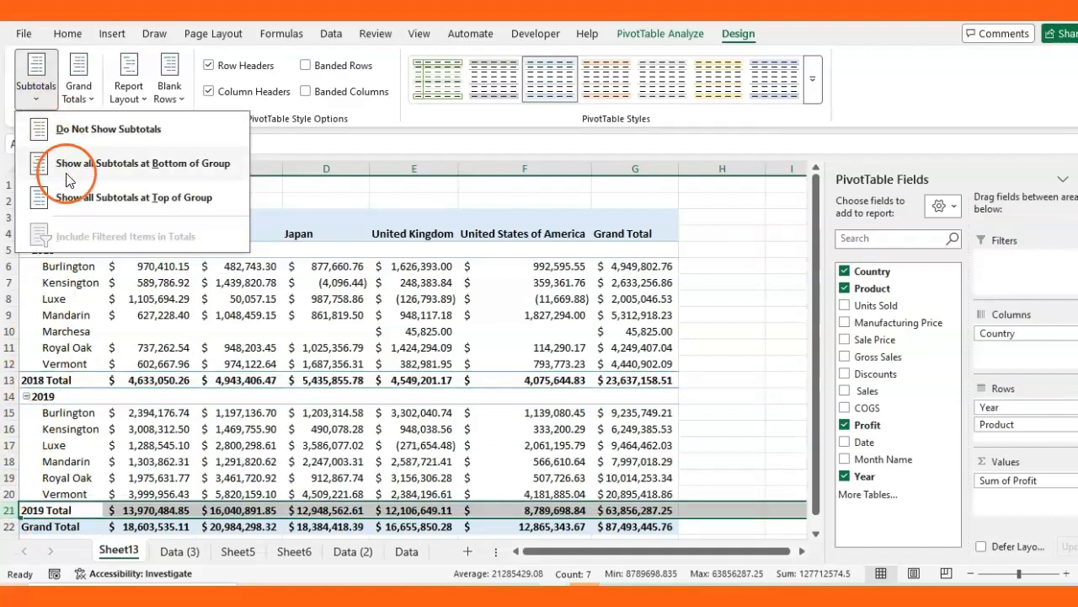
click(154, 199)
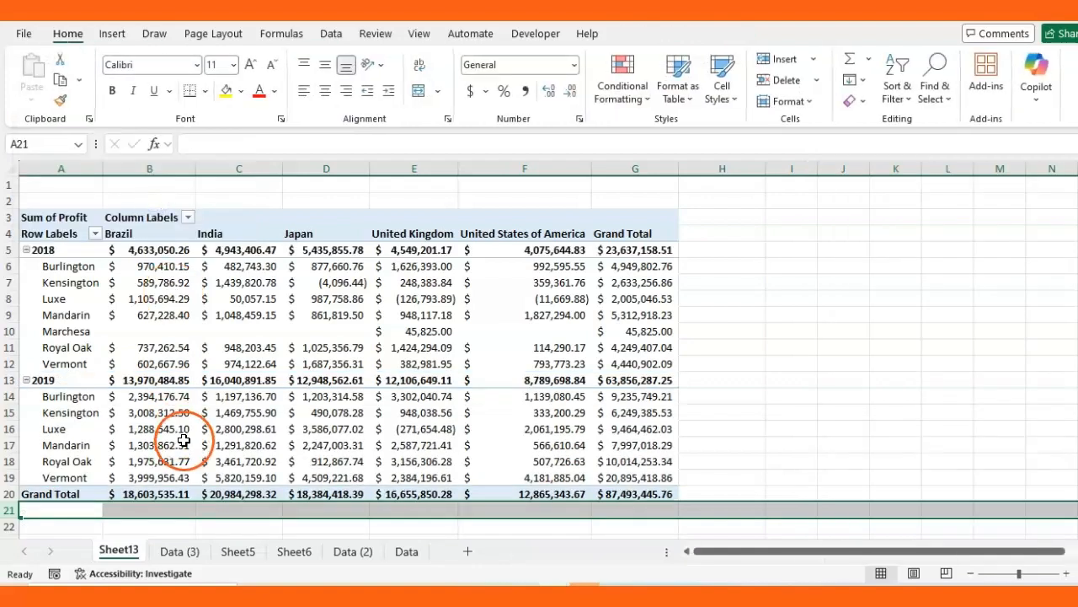
click(12, 249)
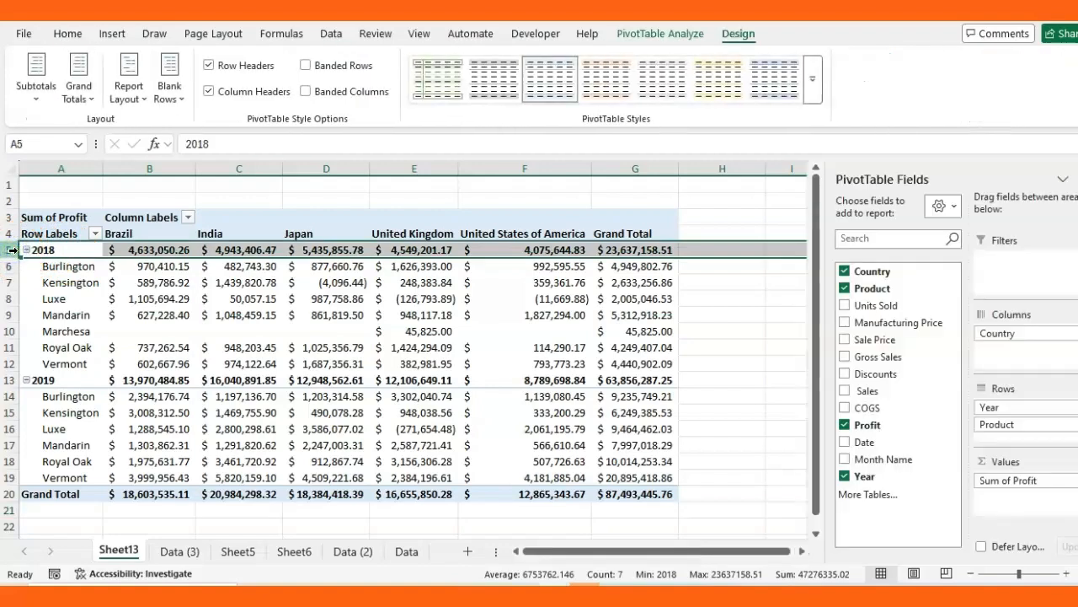
click(193, 337)
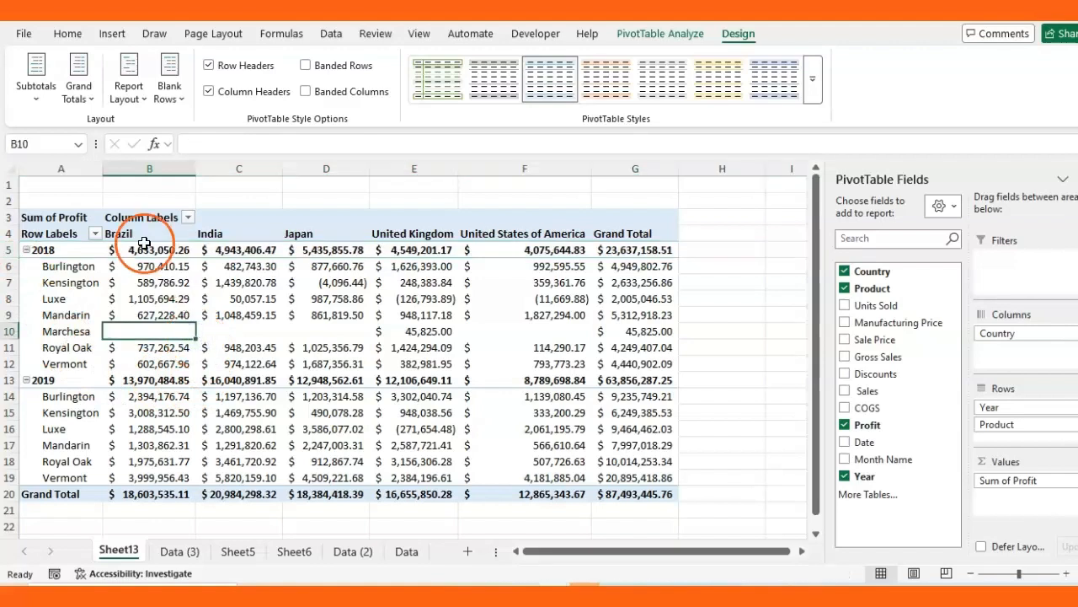
Try each Grand Totals option, ending with totals on for columns only
click(92, 98)
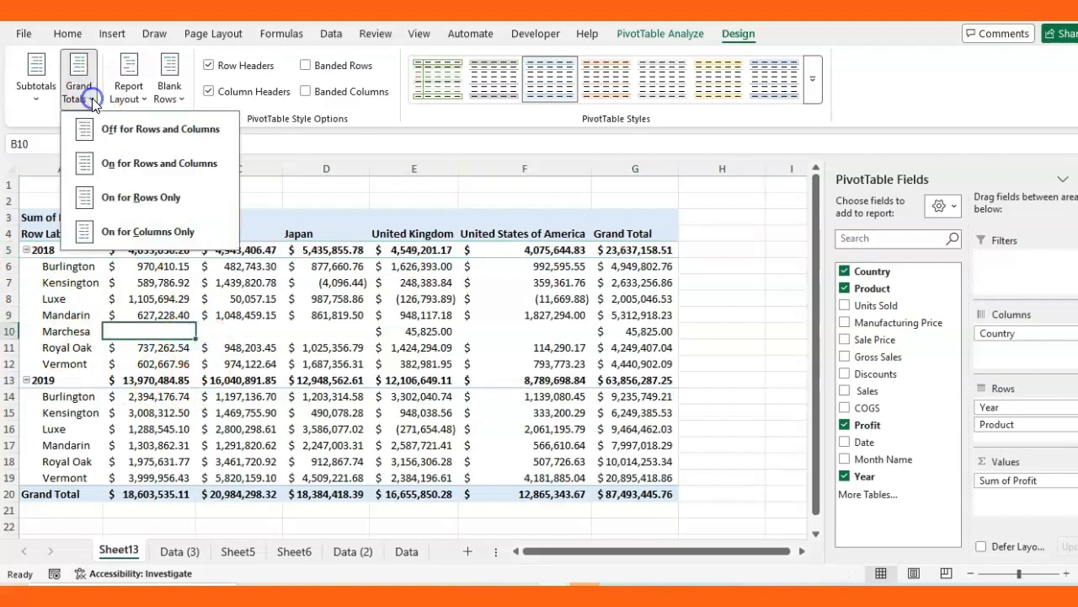
click(140, 130)
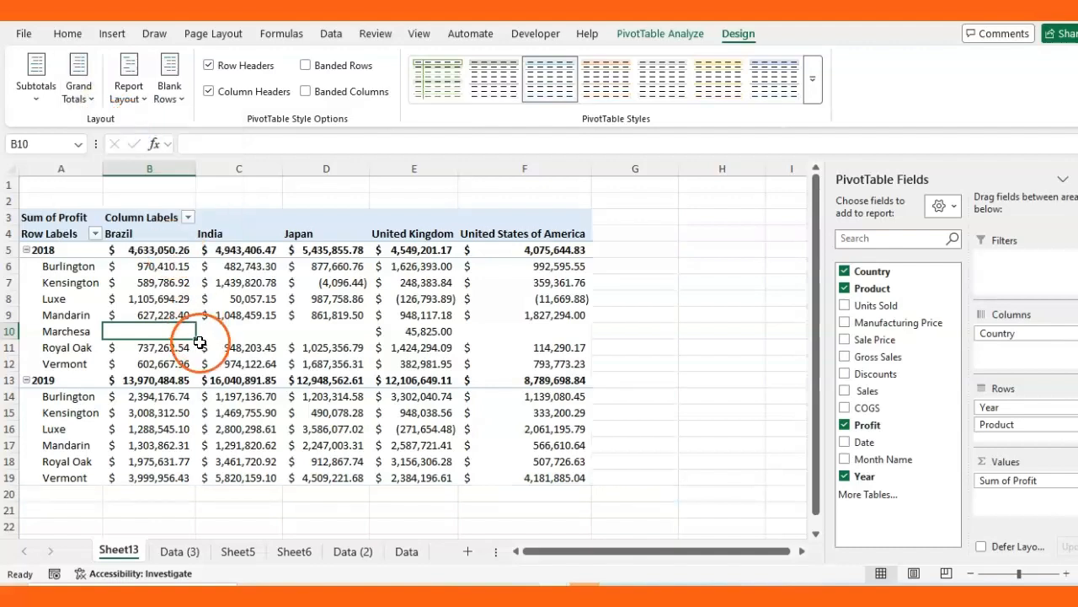
click(93, 99)
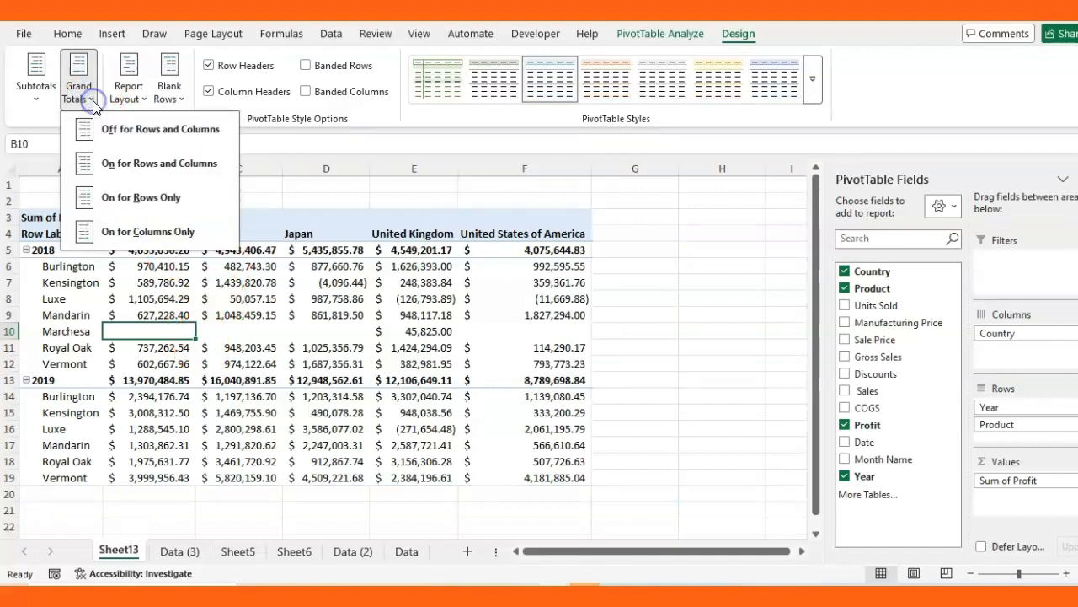
click(178, 165)
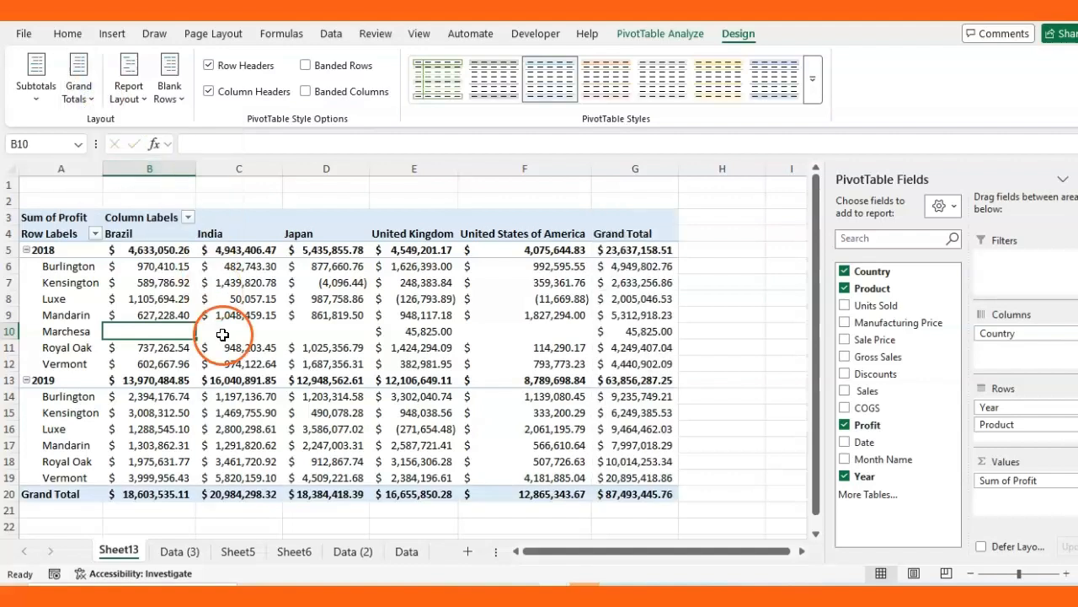
click(91, 104)
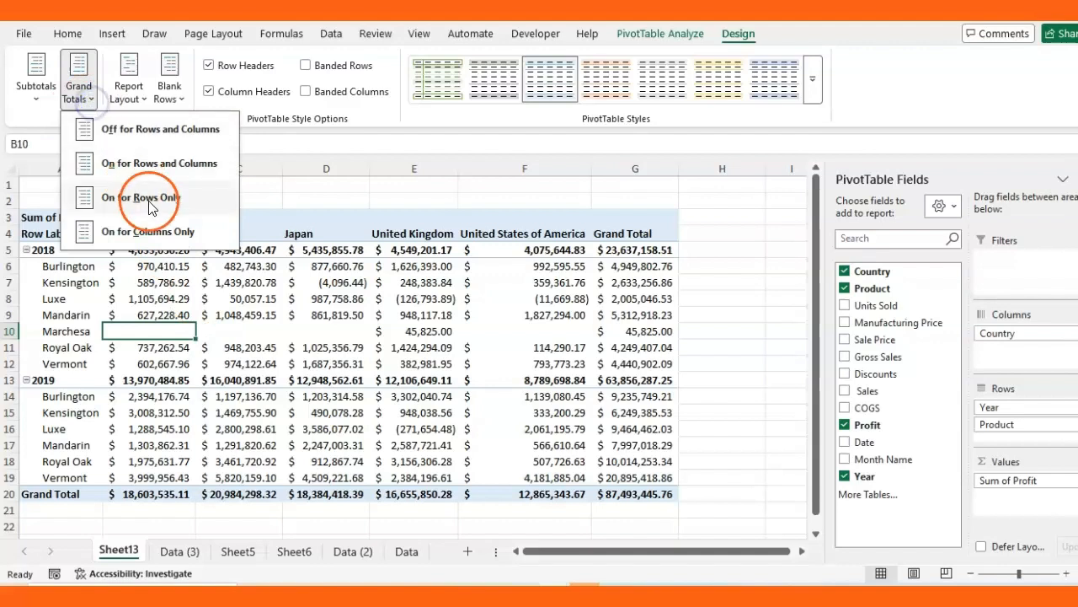
click(153, 199)
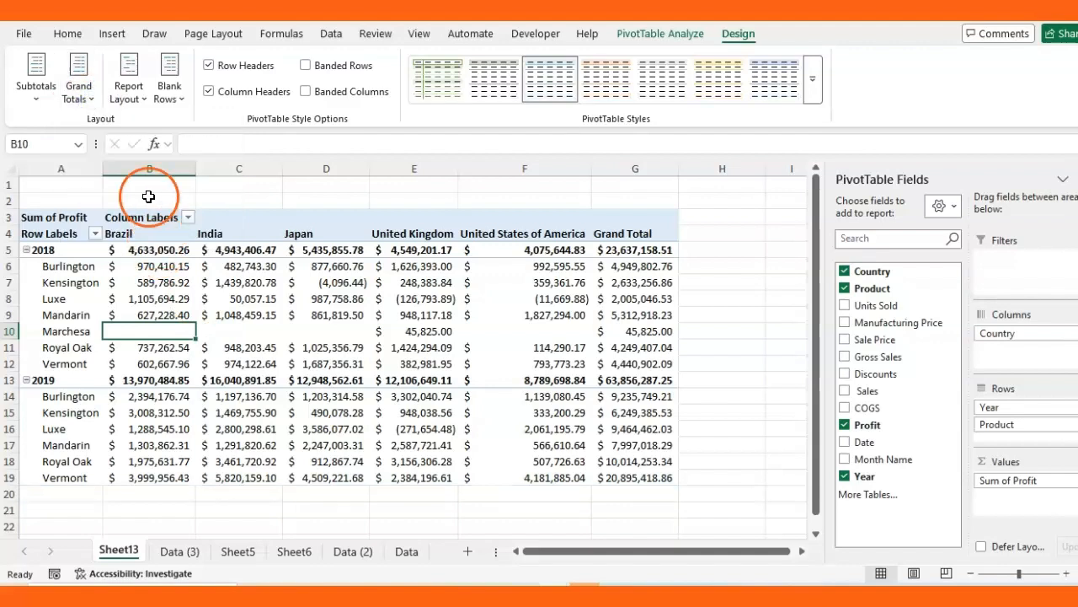
click(84, 96)
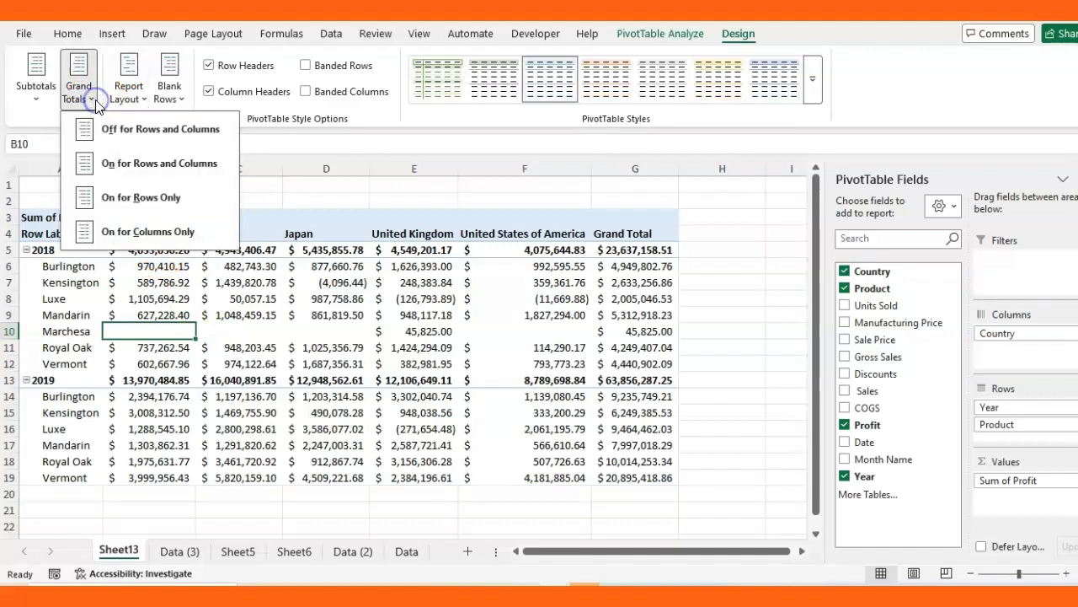
click(148, 231)
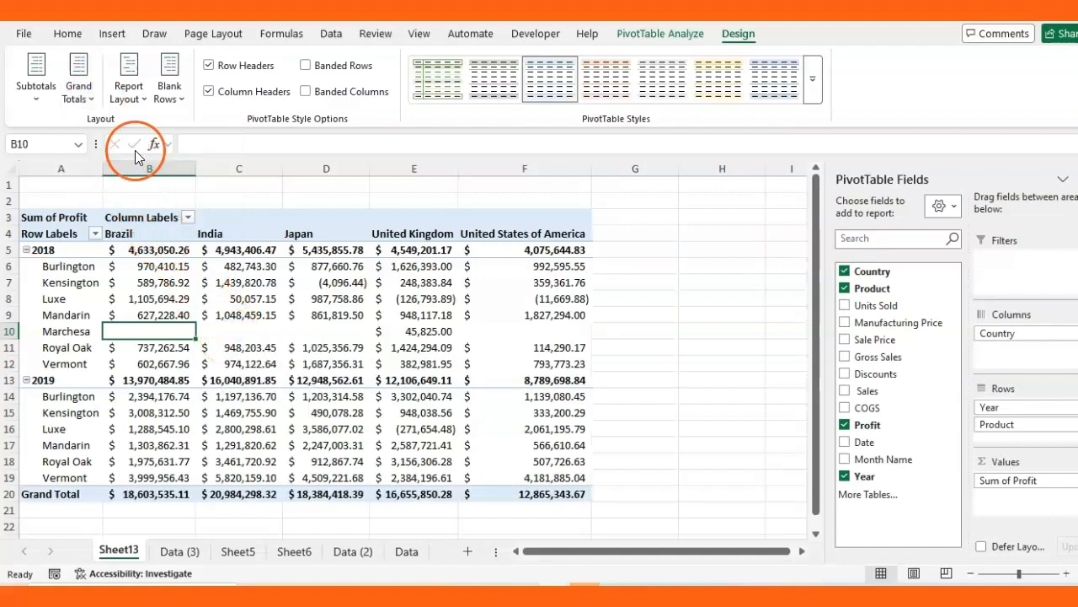
click(184, 101)
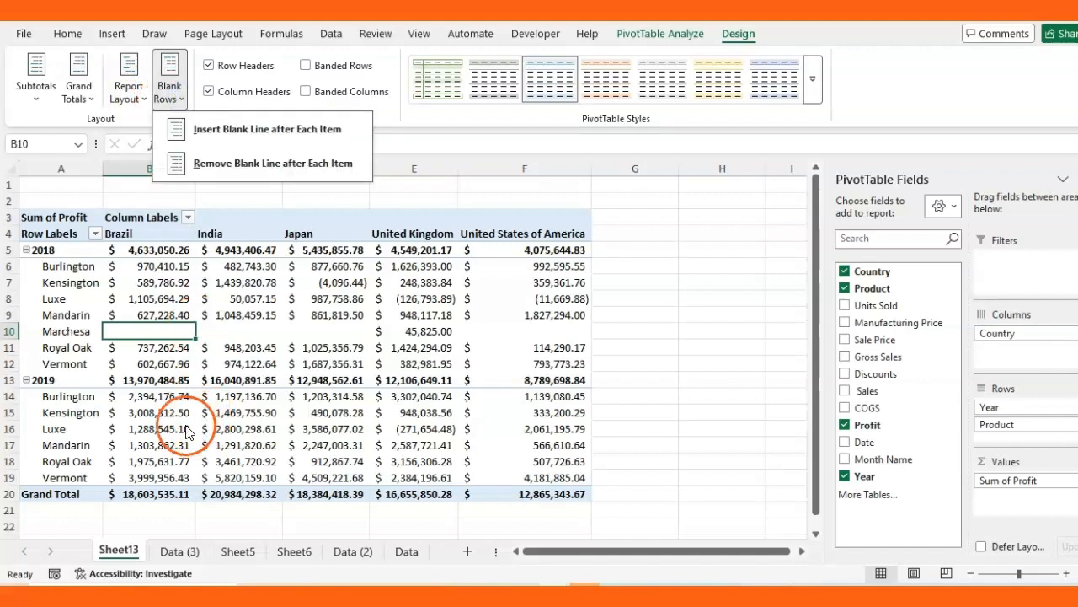
click(178, 367)
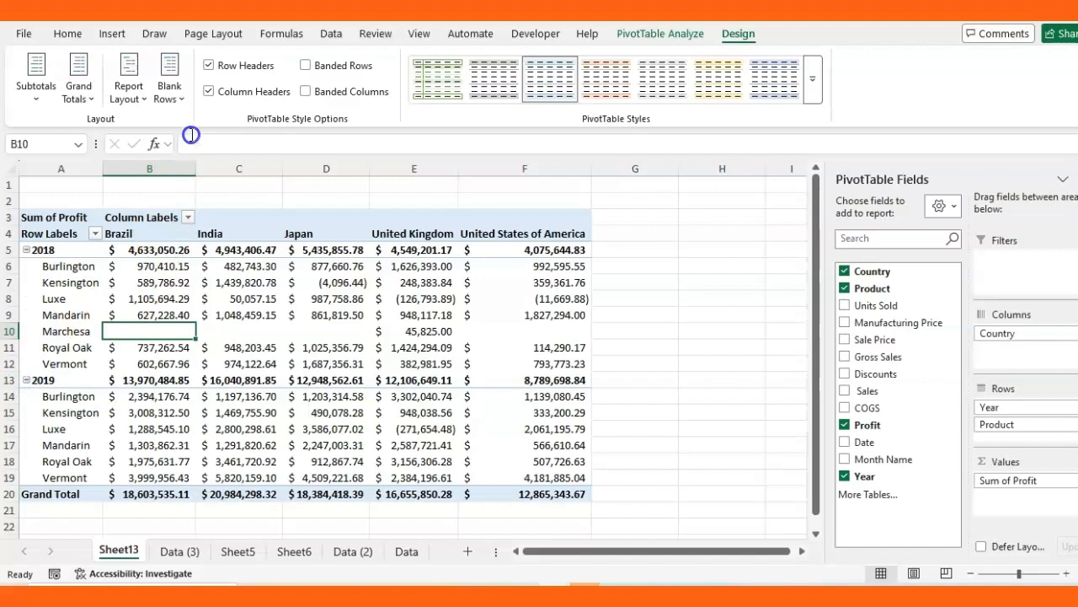
click(182, 100)
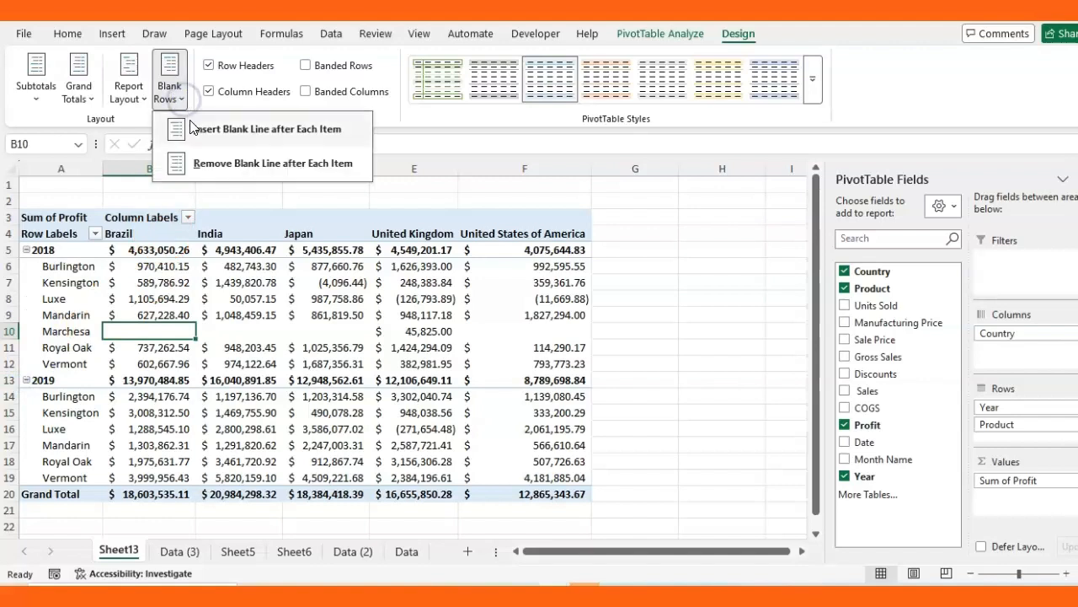
click(263, 133)
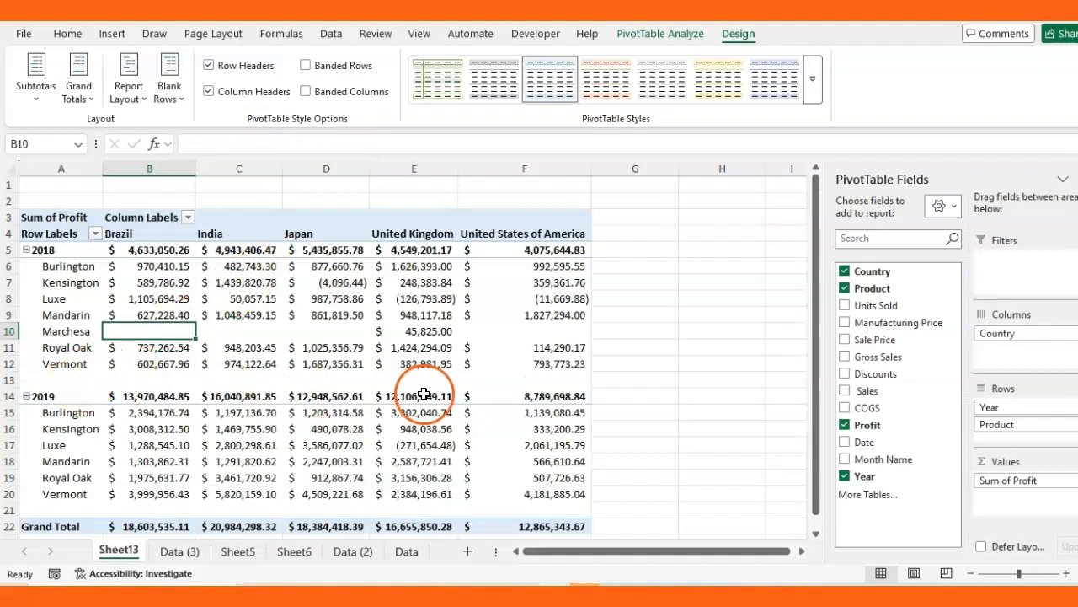
click(176, 99)
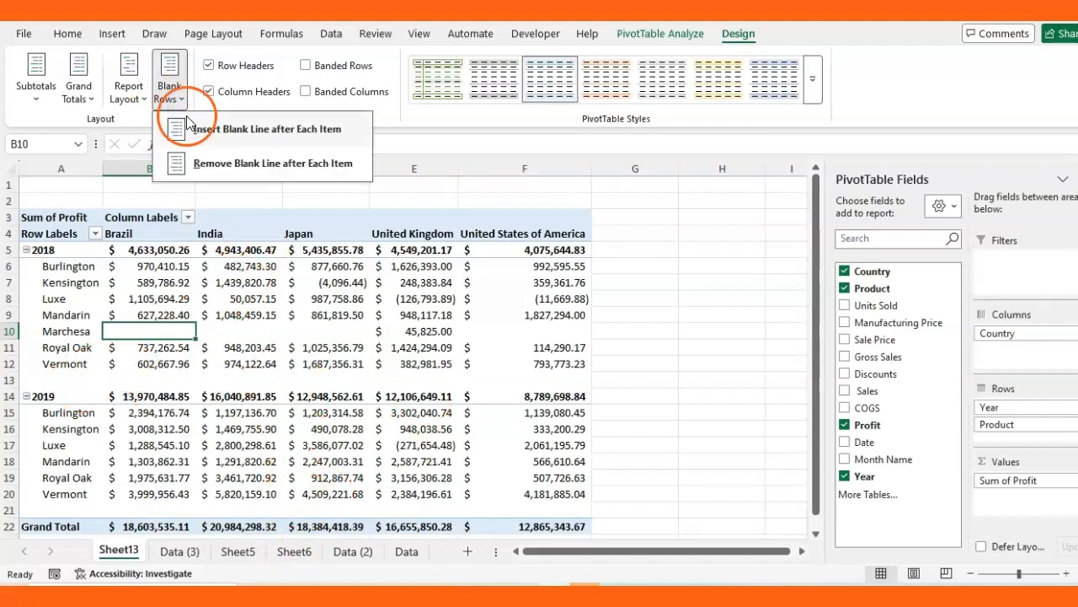
click(282, 165)
mouse_move(310, 379)
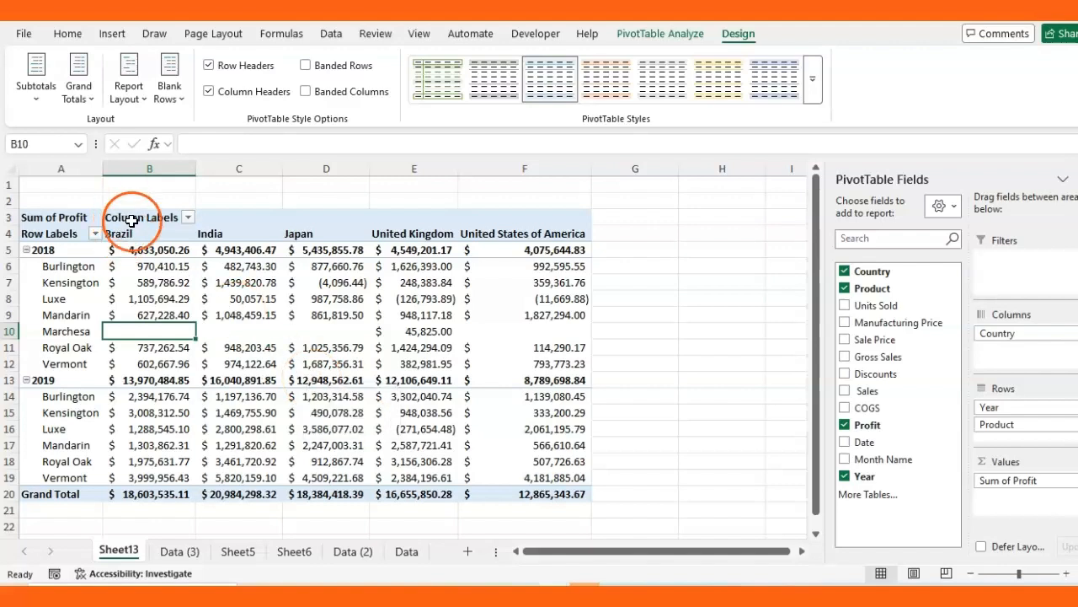
click(209, 66)
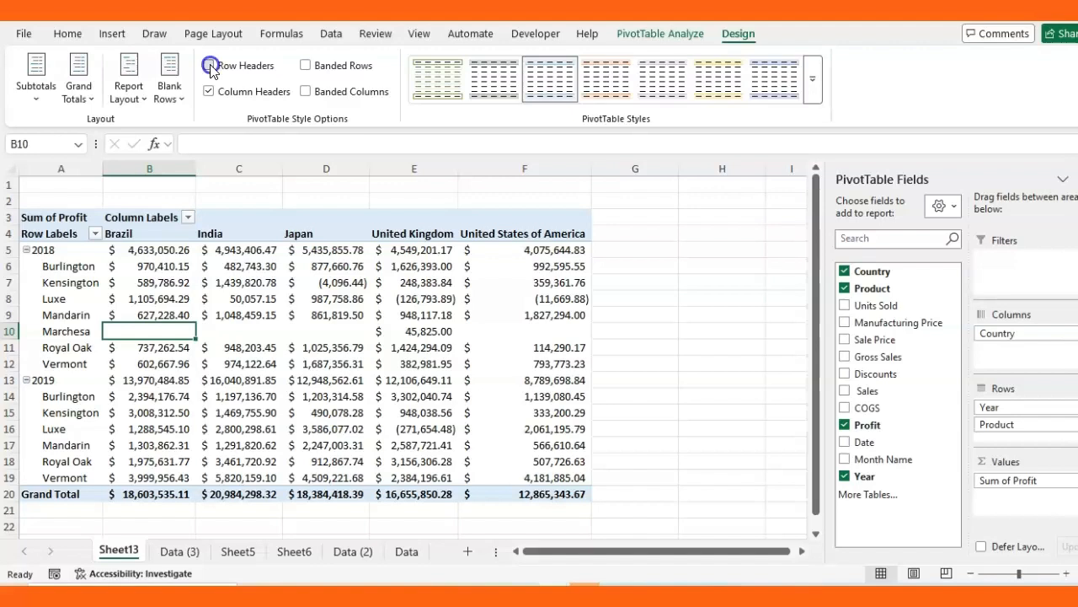
click(209, 66)
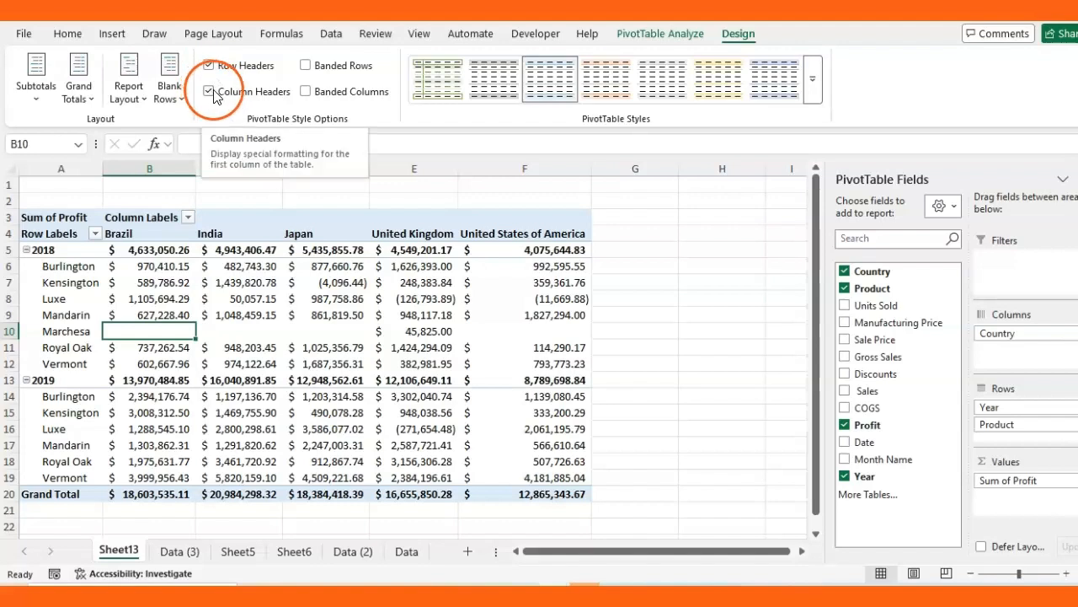
click(209, 93)
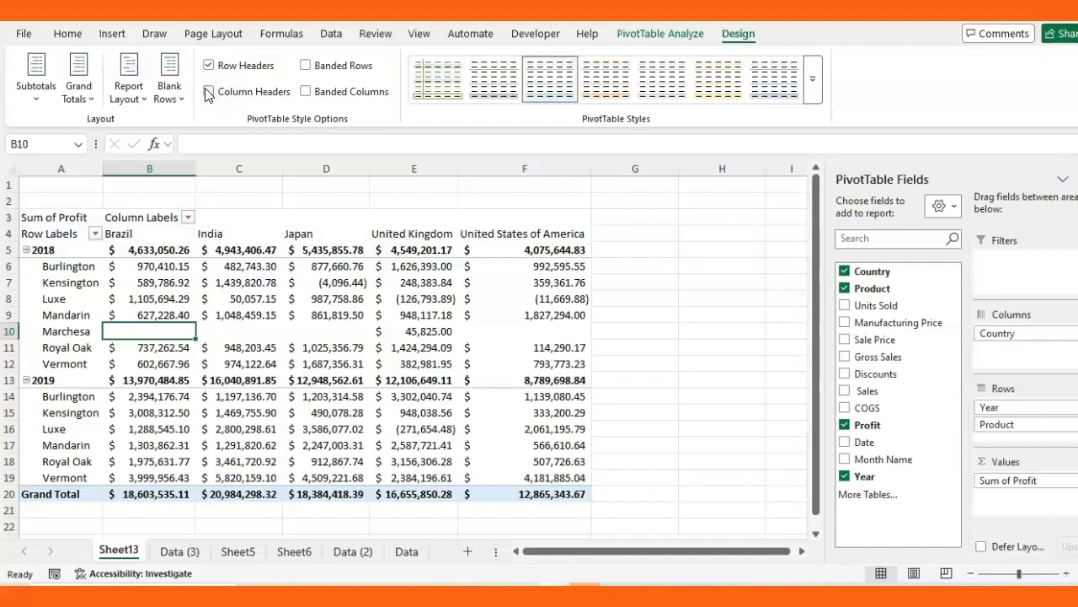
click(209, 92)
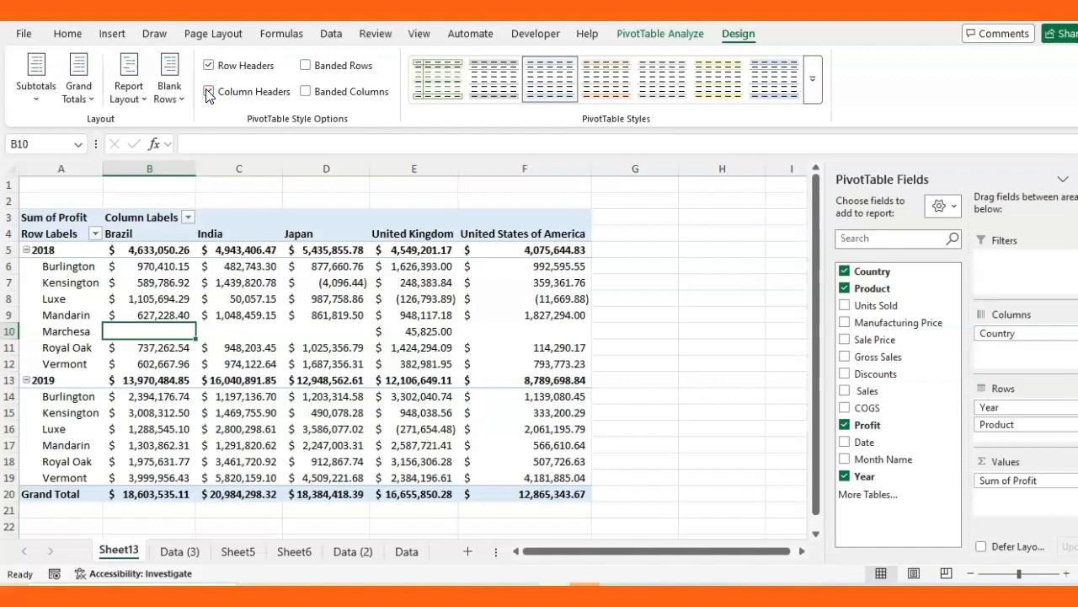
click(306, 67)
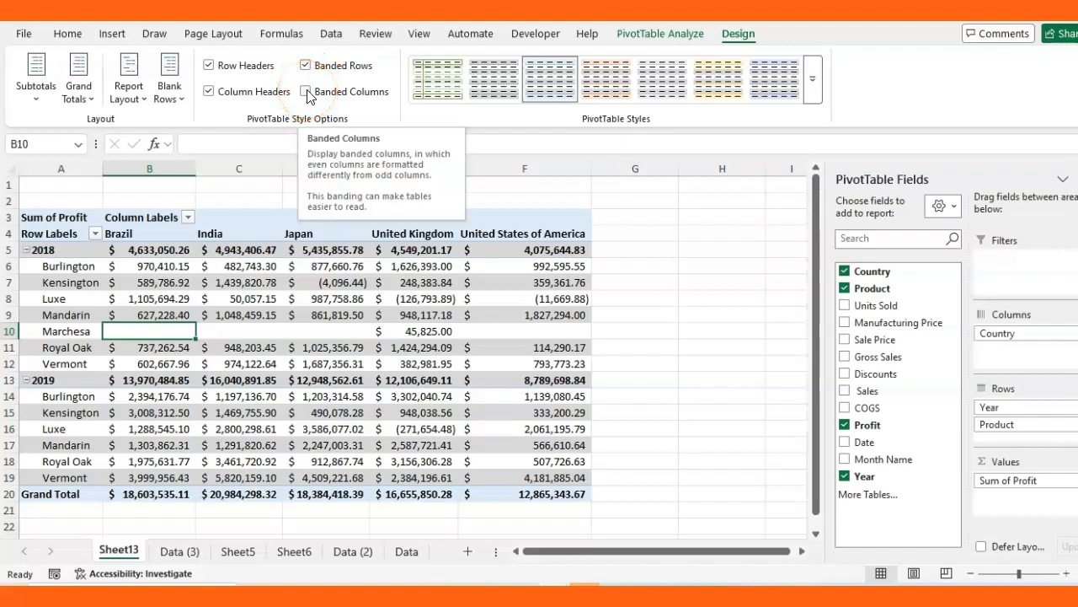
click(306, 93)
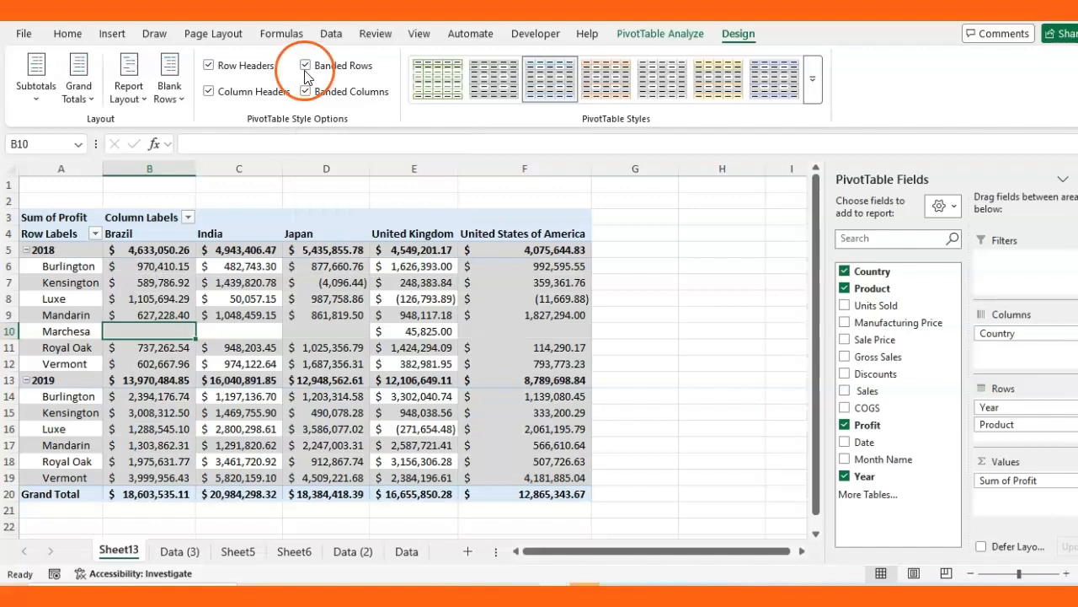
click(305, 66)
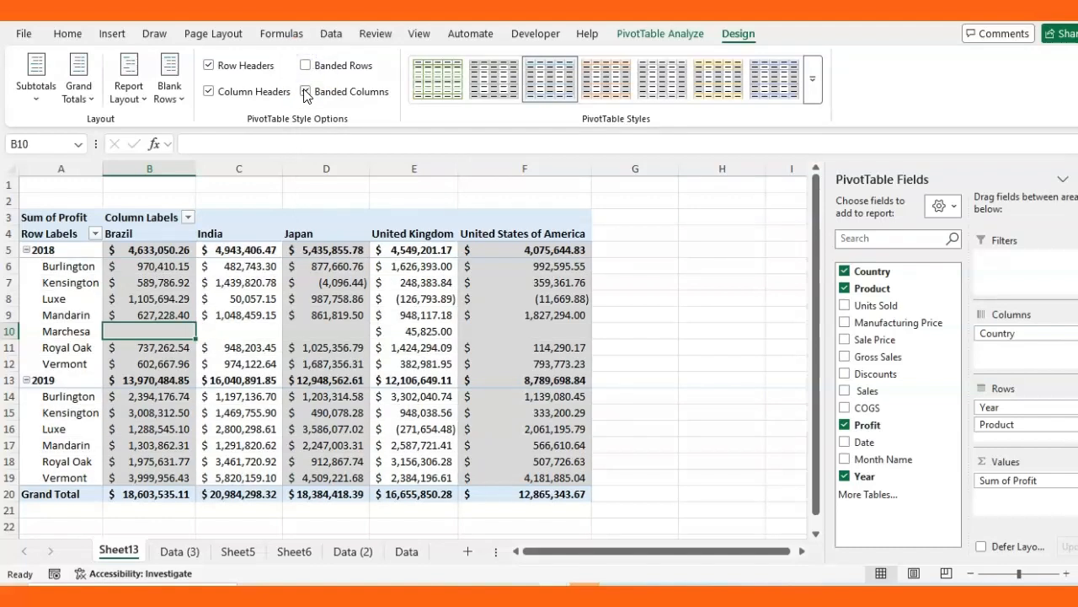
click(305, 91)
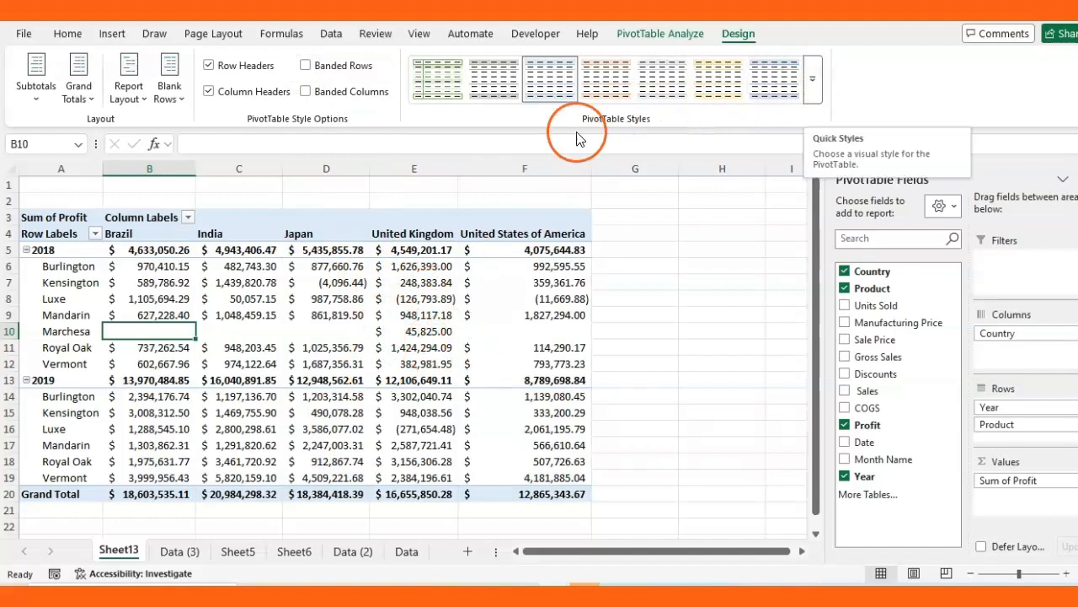
Browse the full PivotTable style gallery and close it without applying a style
click(814, 85)
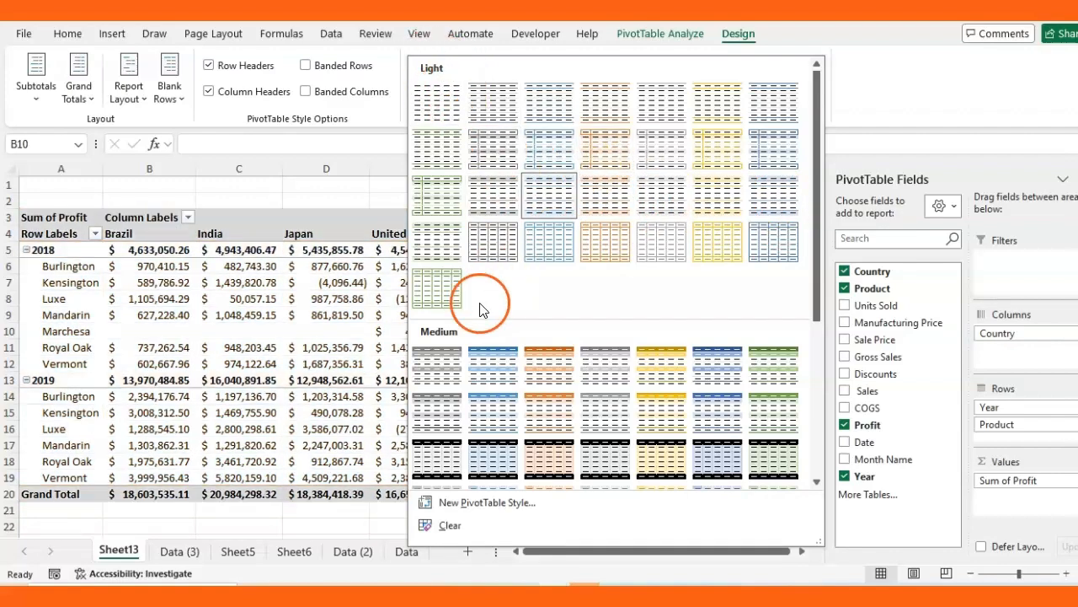
scroll(476, 303, down, 3)
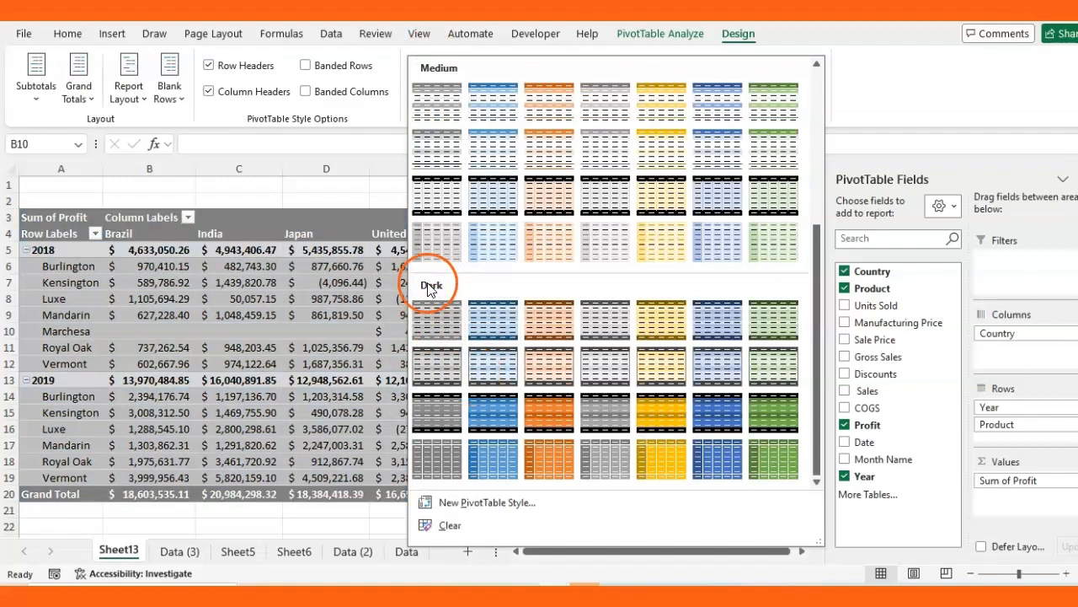
scroll(447, 202, up, 3)
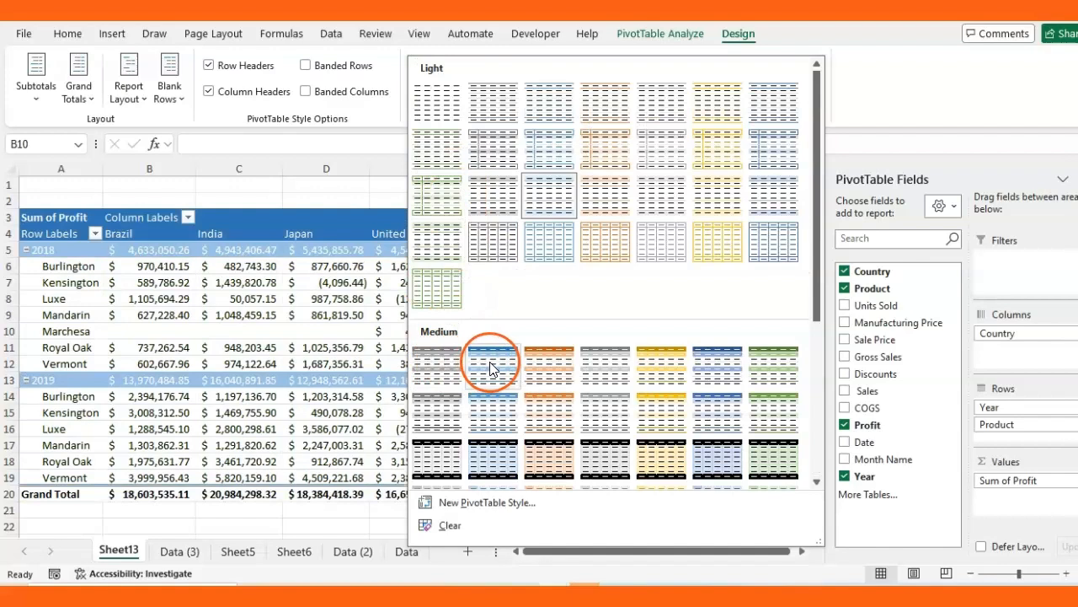
scroll(481, 241, down, 3)
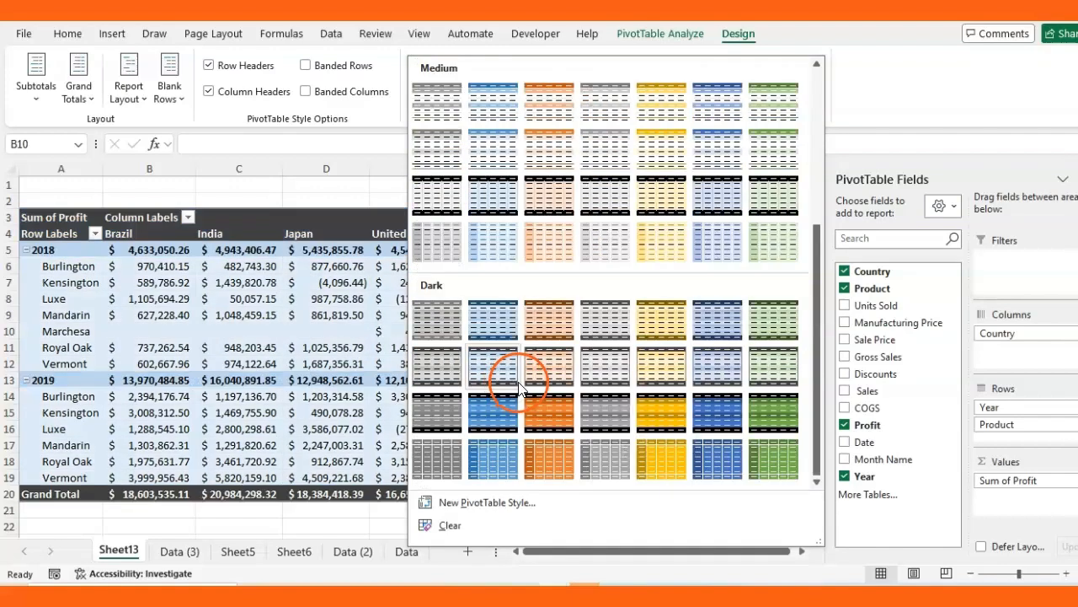
key(Escape)
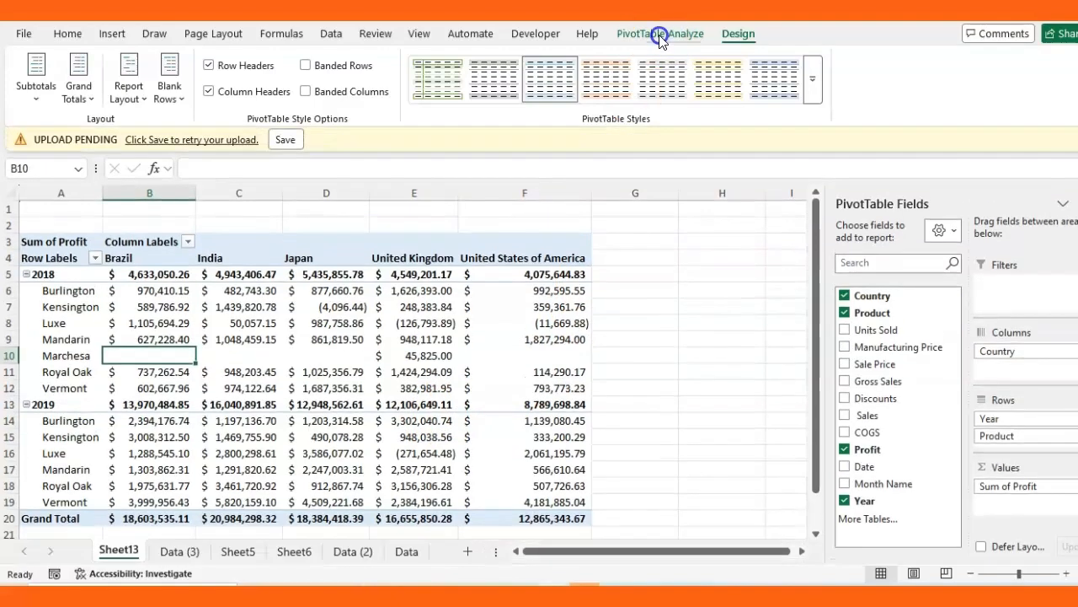
Switch to PivotTable Analyze and inspect the blank 2018 Marchesa cells in row 10
click(659, 34)
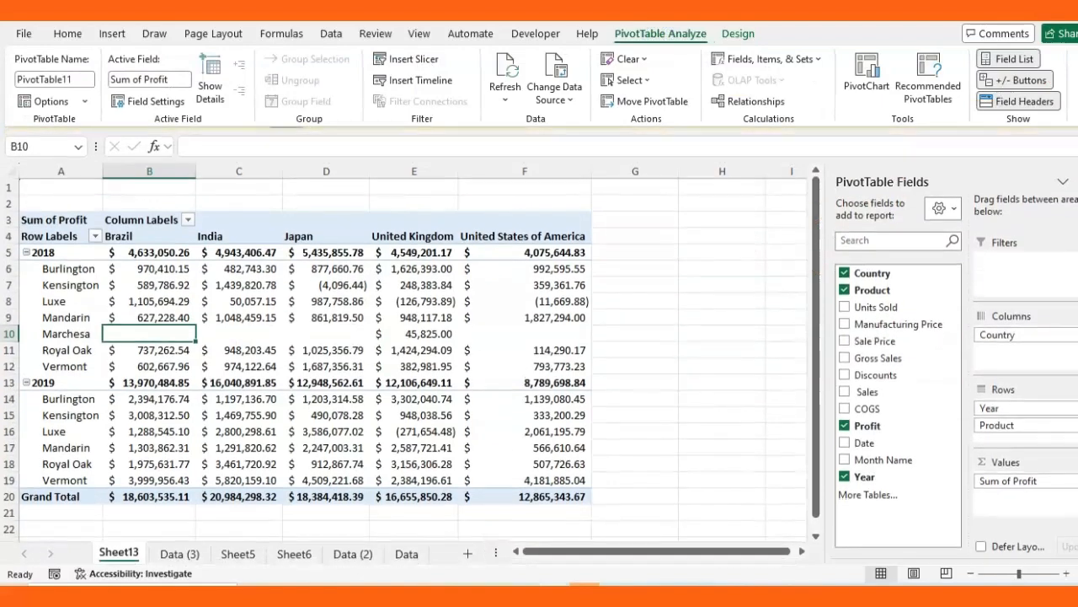
mouse_move(440, 402)
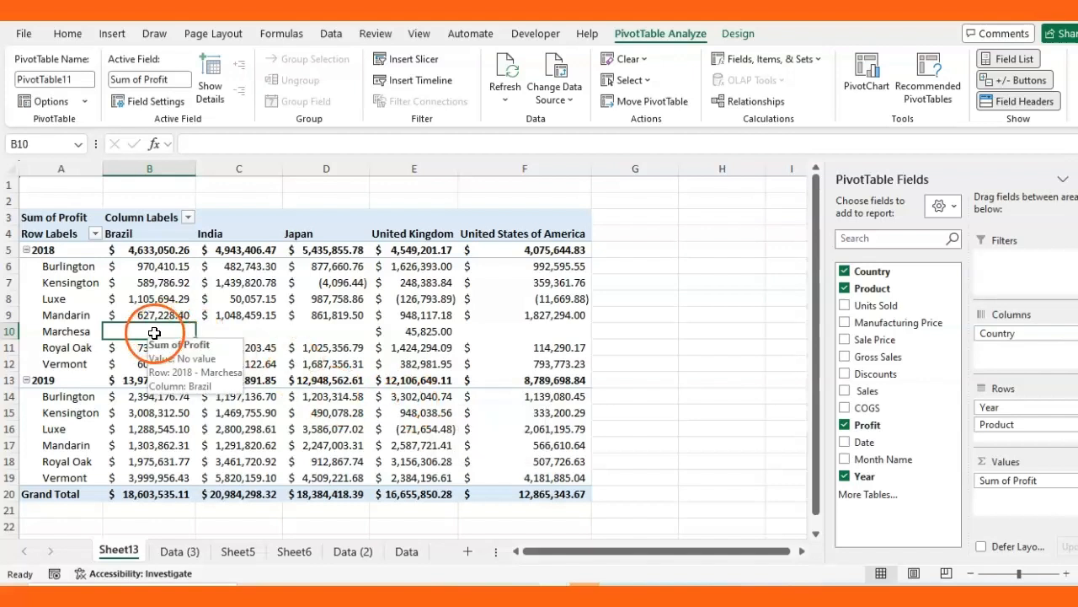
click(10, 330)
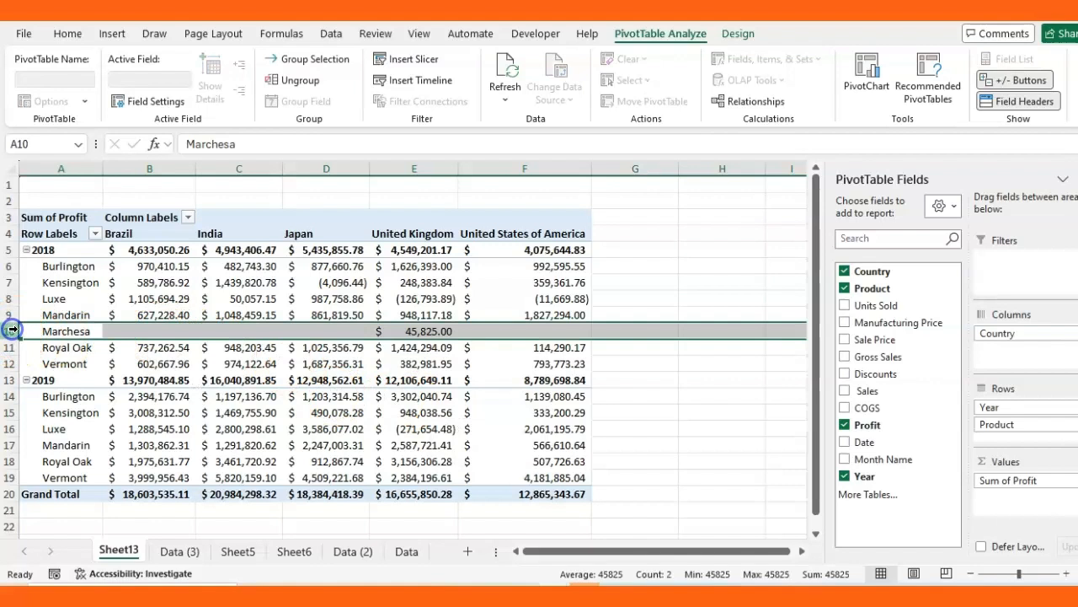
click(161, 331)
click(215, 331)
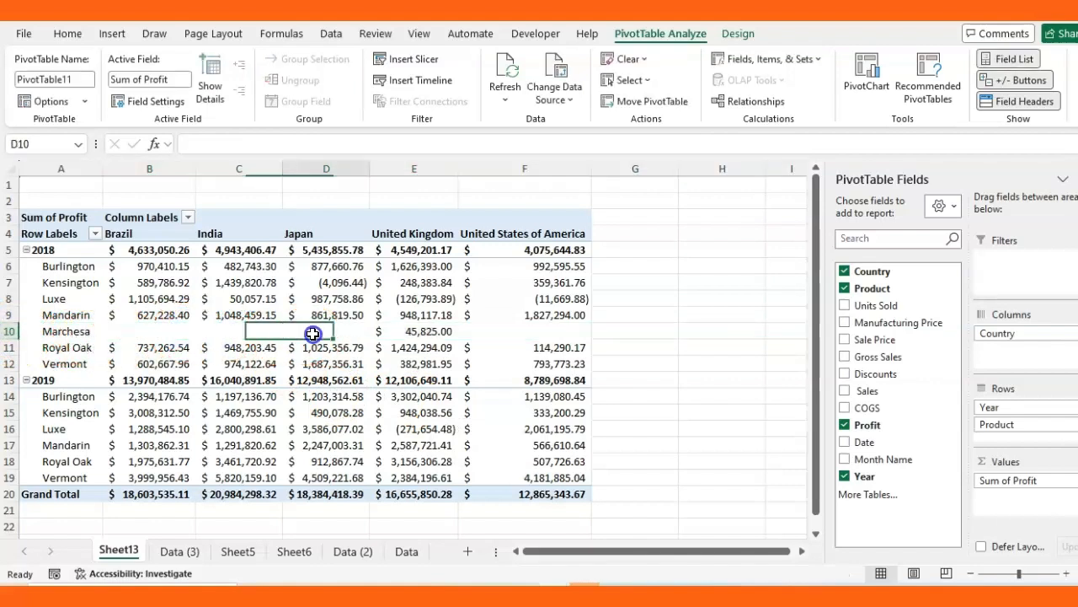
click(481, 330)
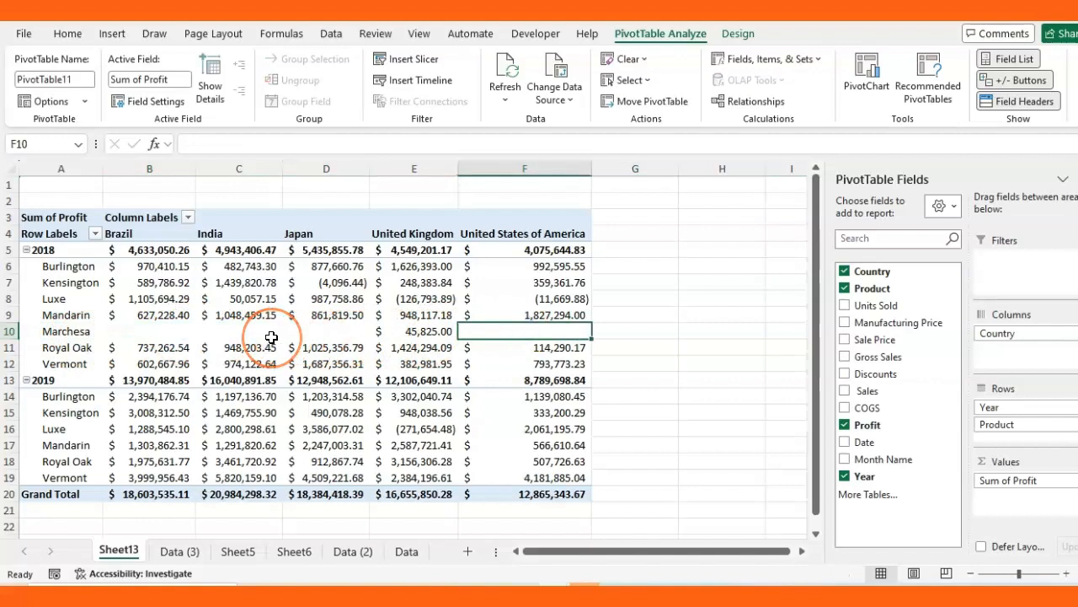
mouse_move(272, 337)
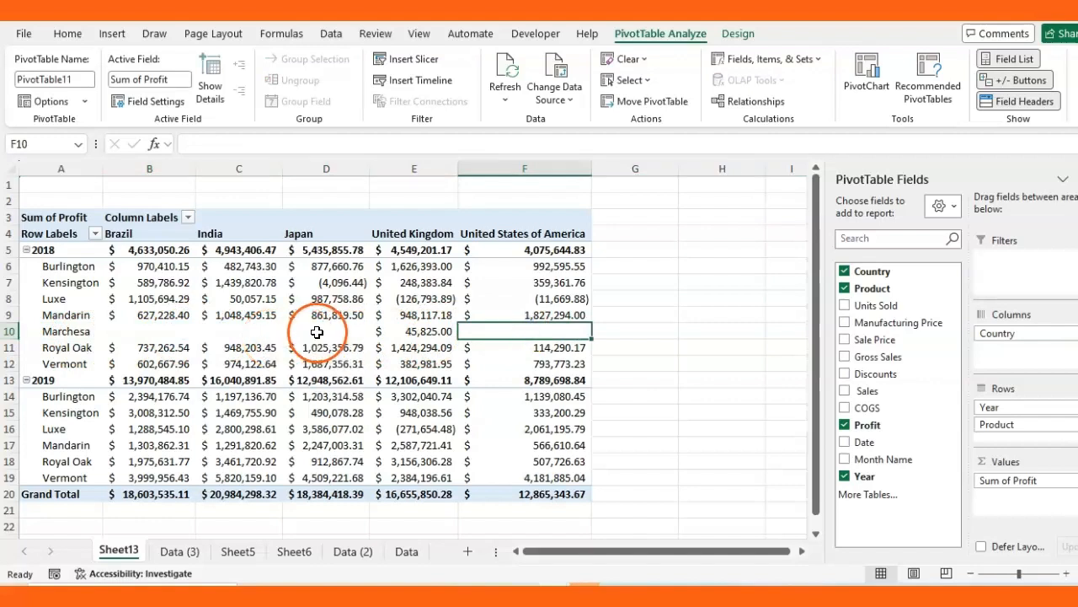
mouse_move(327, 332)
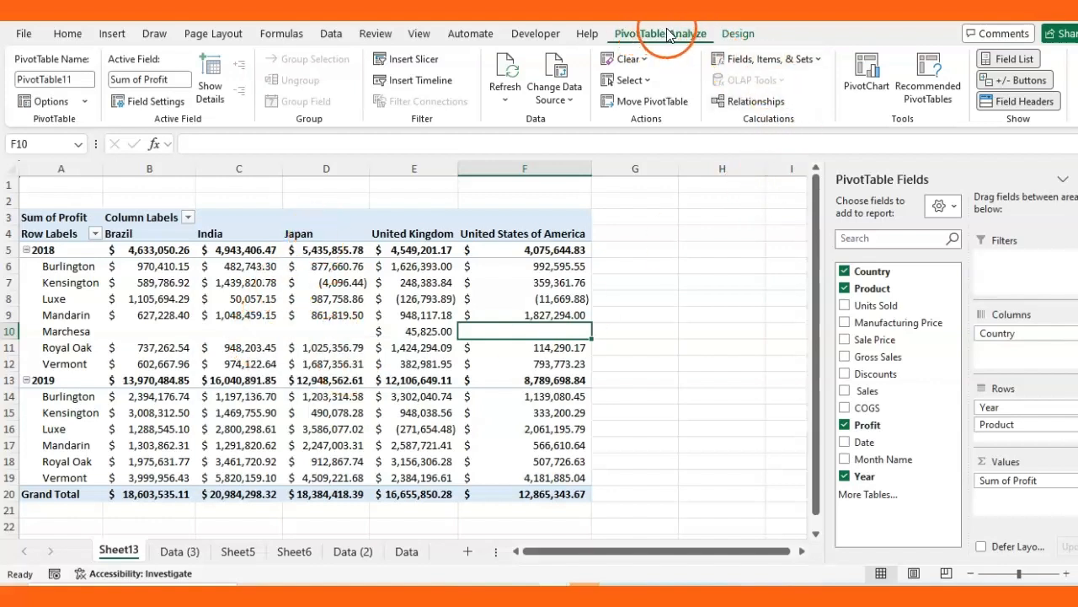
Set PivotTable Options so empty cells show NA
click(84, 101)
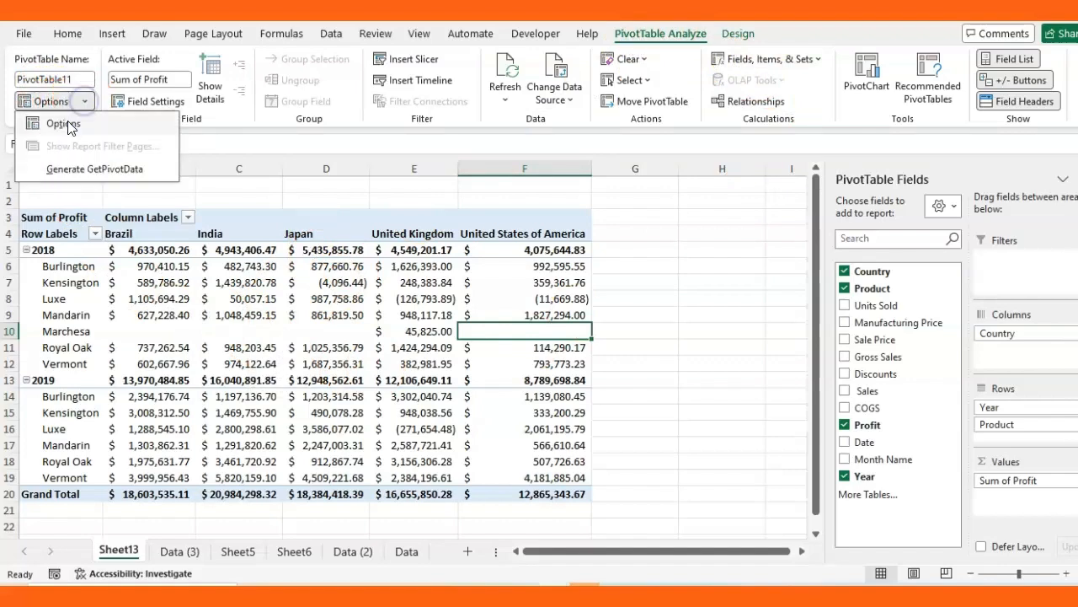
click(68, 124)
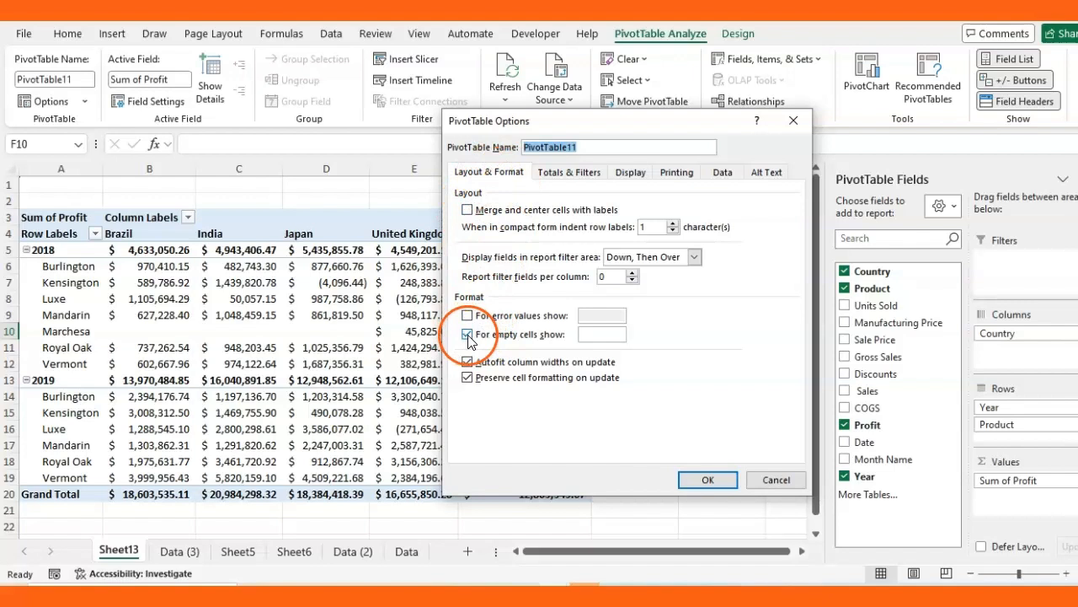
click(599, 334)
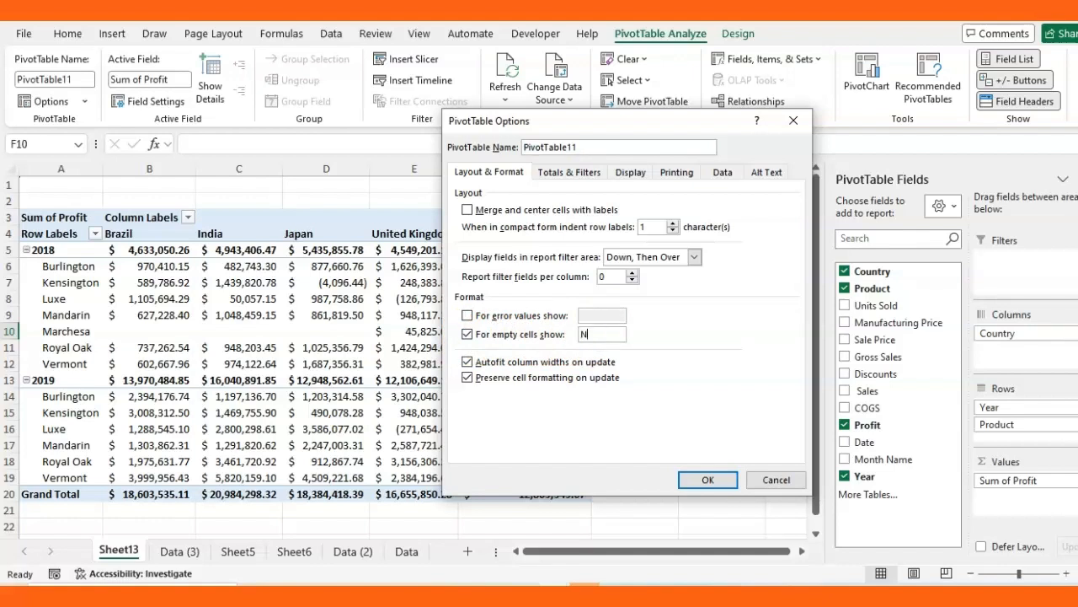
click(707, 479)
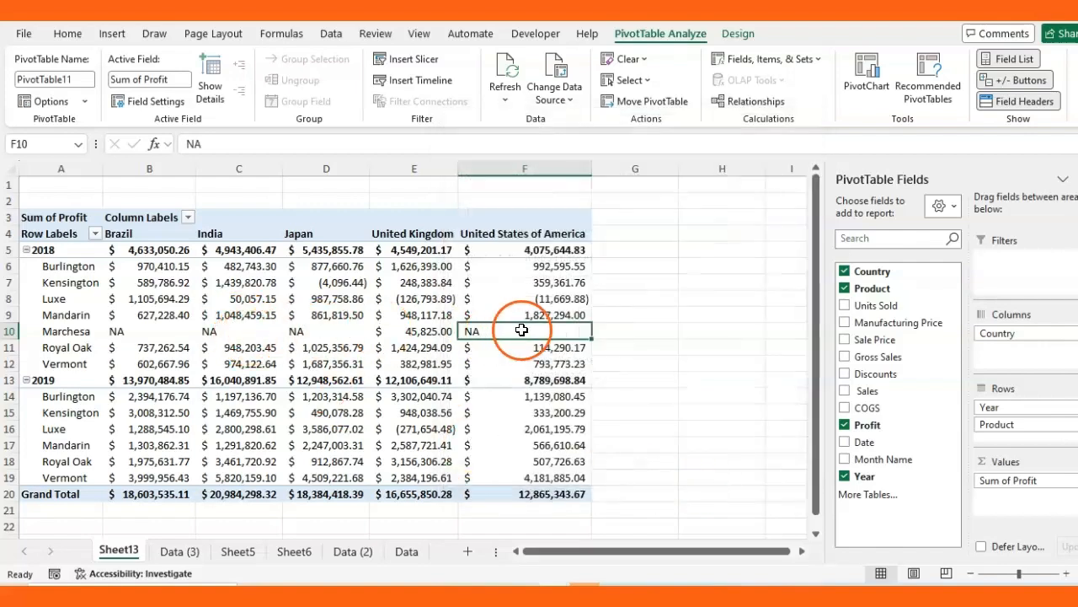
Change the empty-cell replacement value in PivotTable Options from NA to 0
click(87, 101)
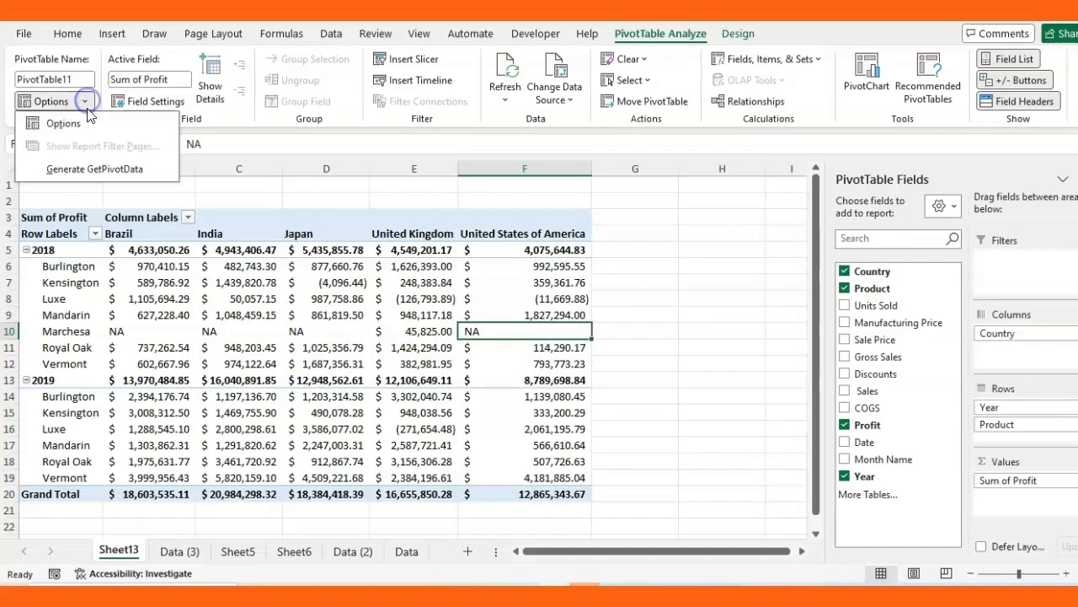
click(74, 125)
click(599, 329)
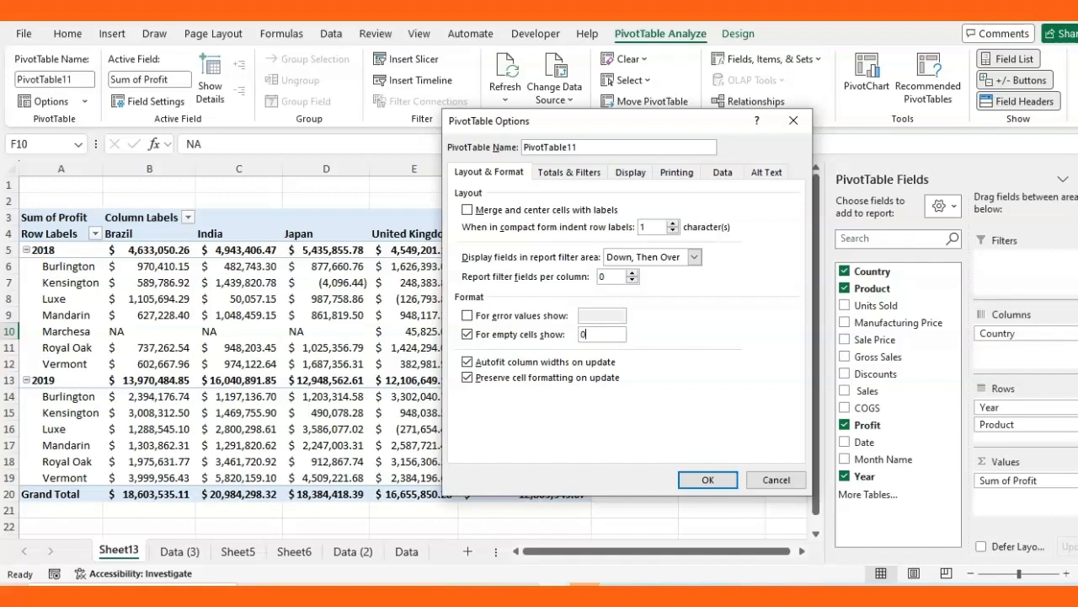
click(707, 479)
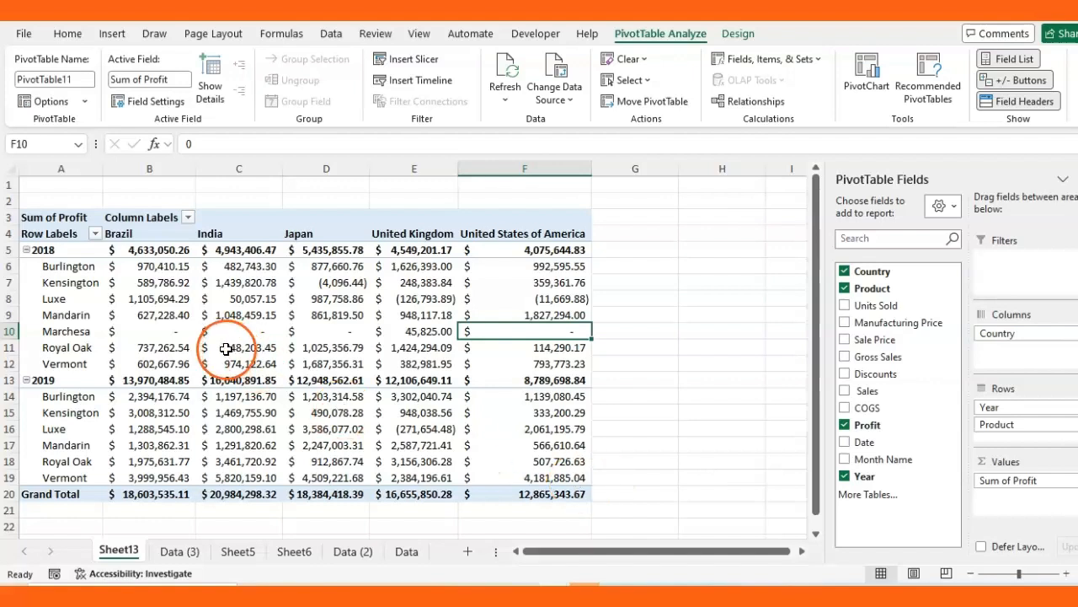
mouse_move(226, 349)
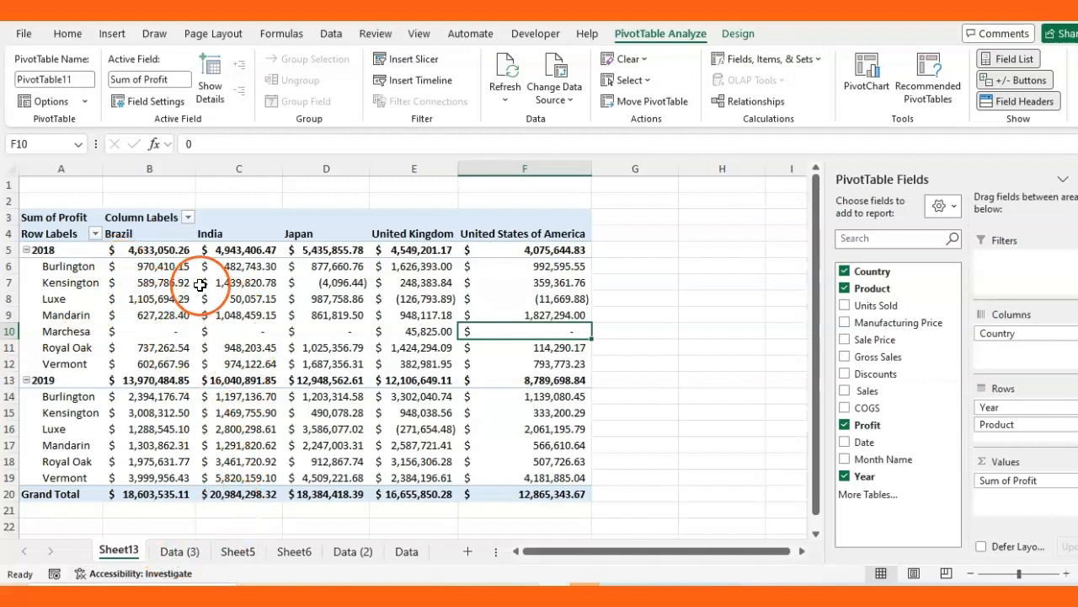
mouse_move(146, 258)
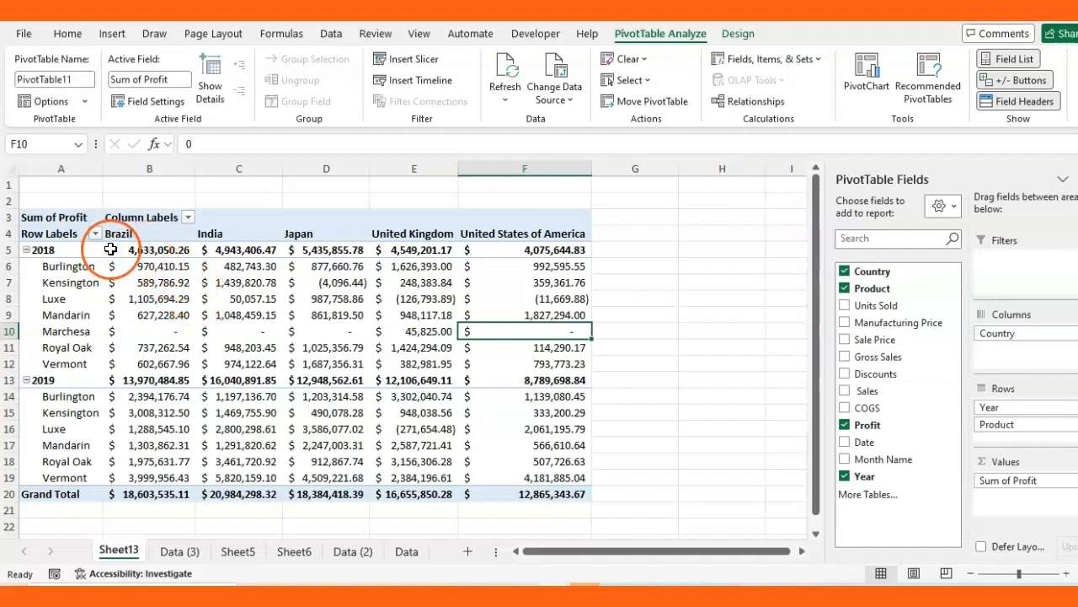
Clear the formats from the profit values in B5:F20, leaving plain General numbers
drag(111, 250, 494, 494)
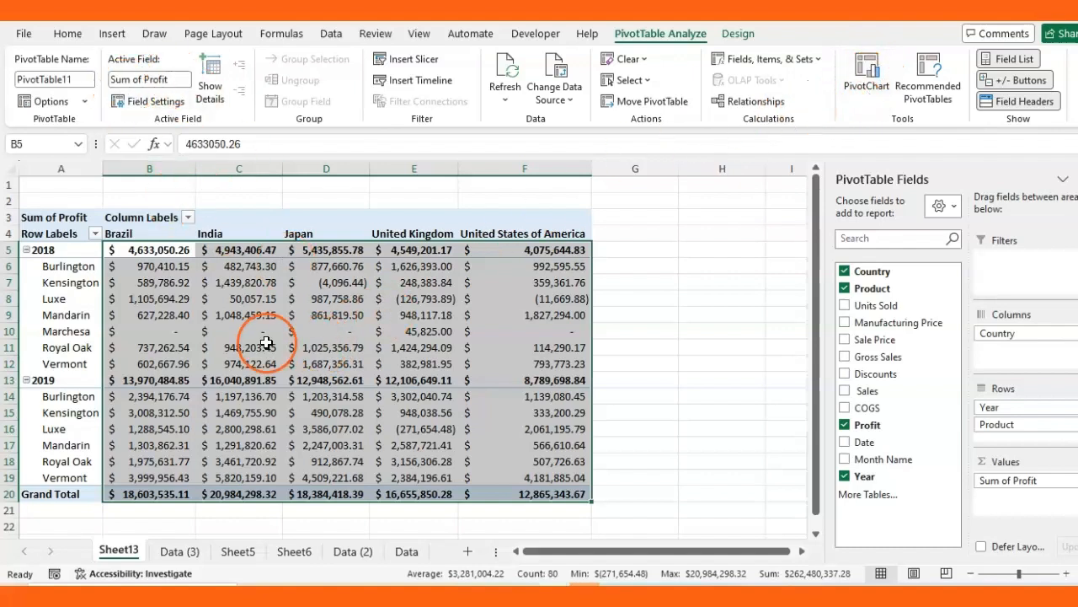
mouse_move(268, 347)
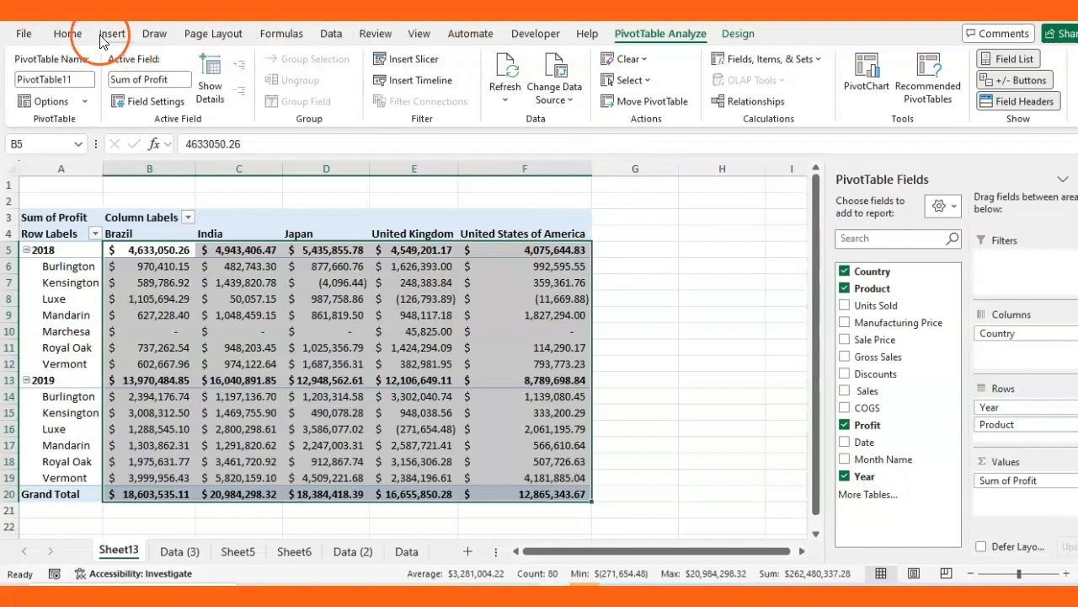
click(67, 33)
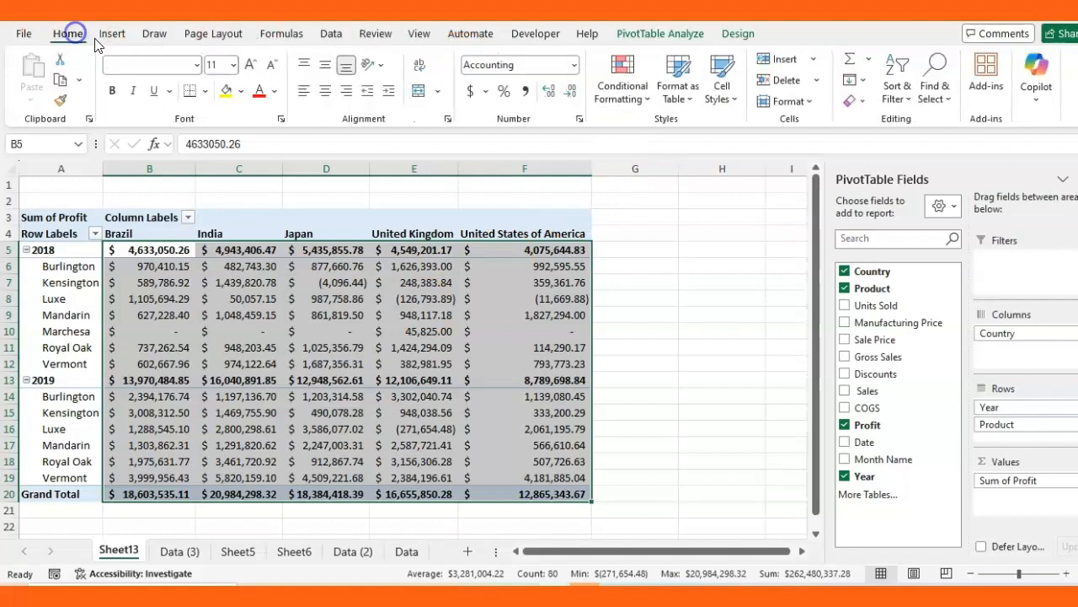
click(856, 101)
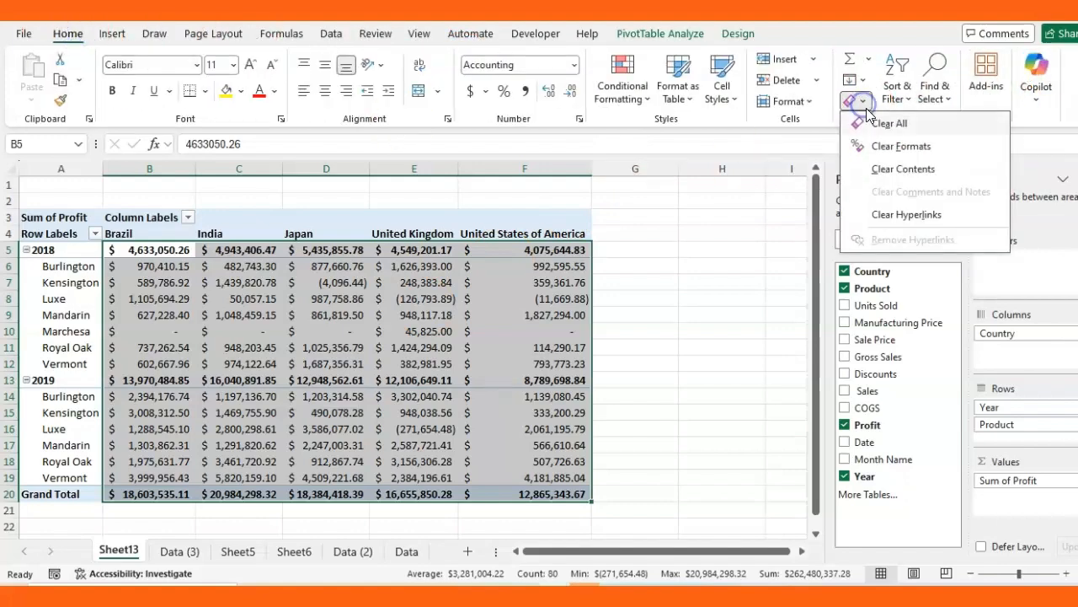
click(902, 148)
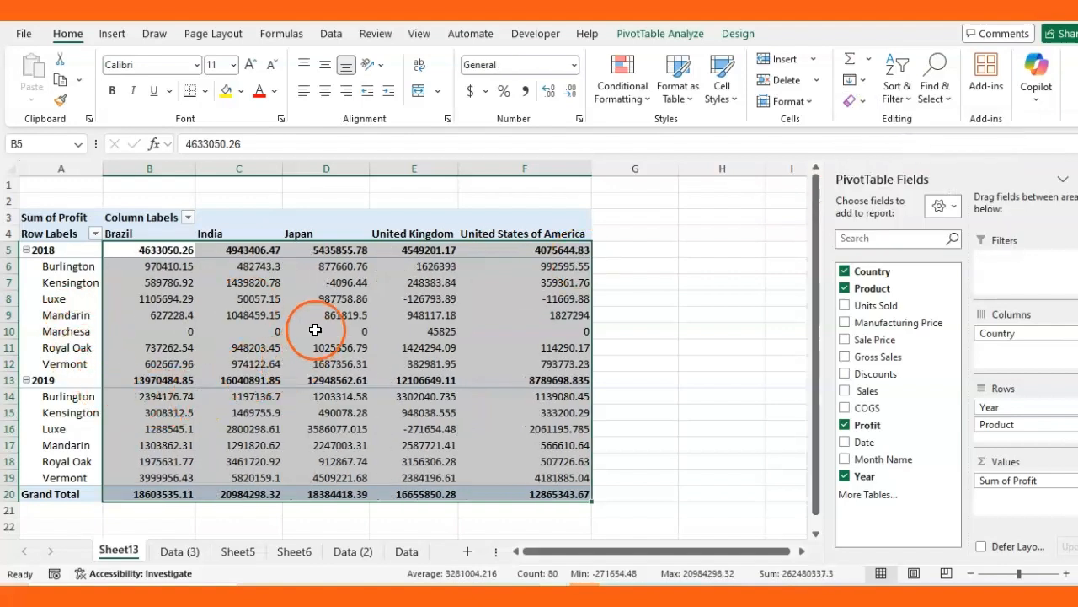
mouse_move(327, 314)
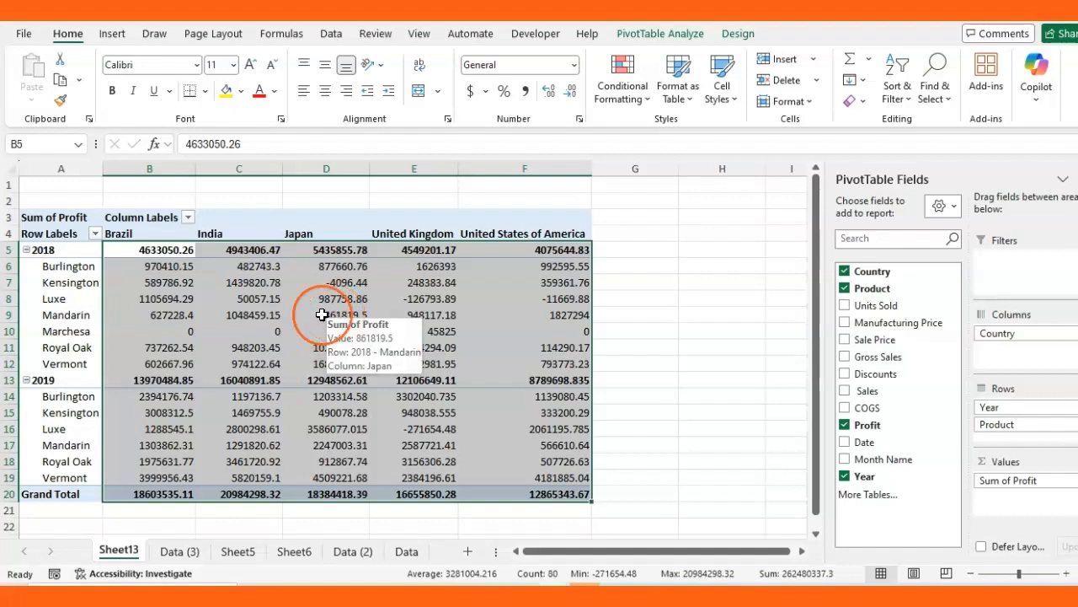
Format the Sum of Profit values as Currency with 0 decimal places, e.g. $4,633,050
right_click(277, 308)
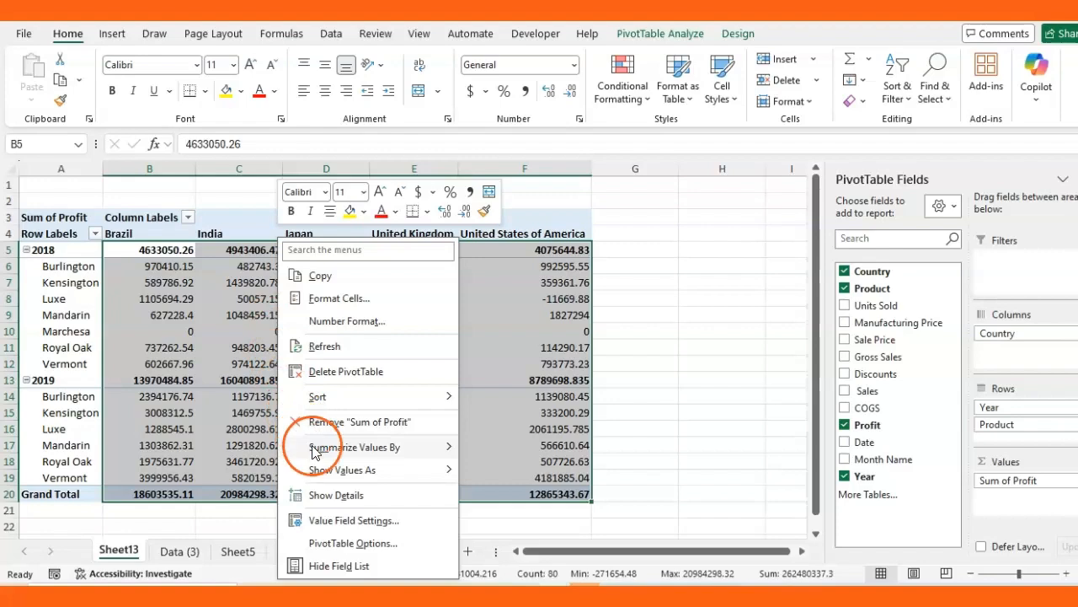
click(372, 521)
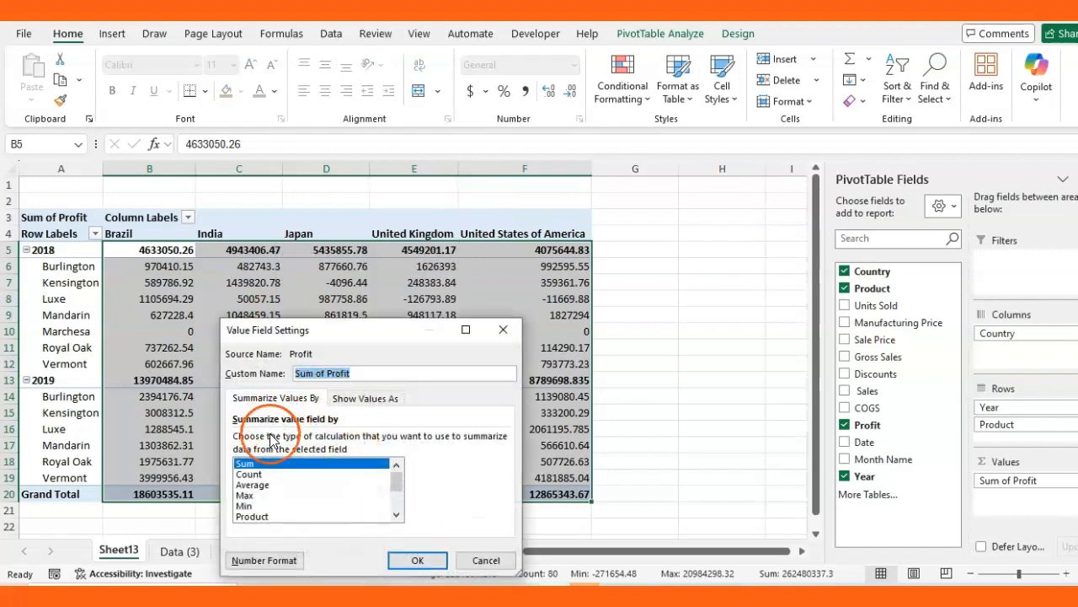
click(262, 561)
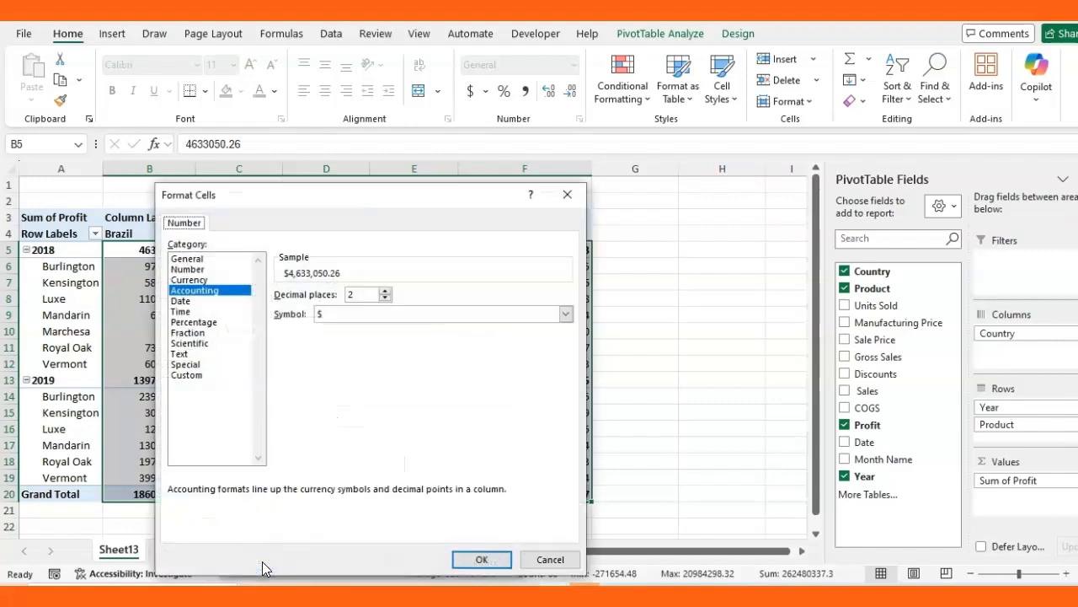
drag(281, 196, 294, 134)
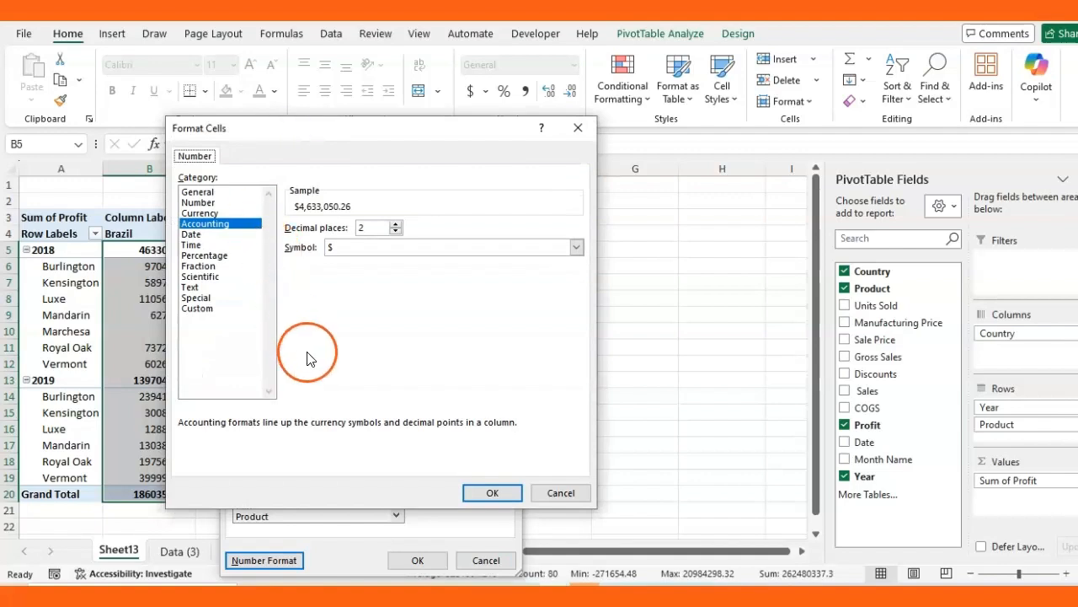
click(198, 212)
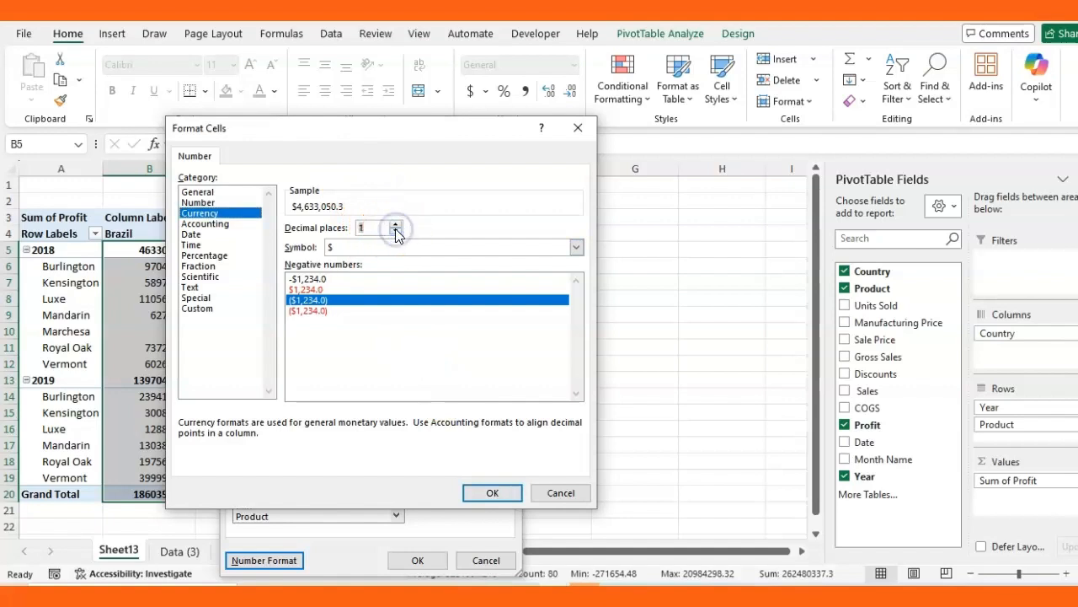
click(492, 493)
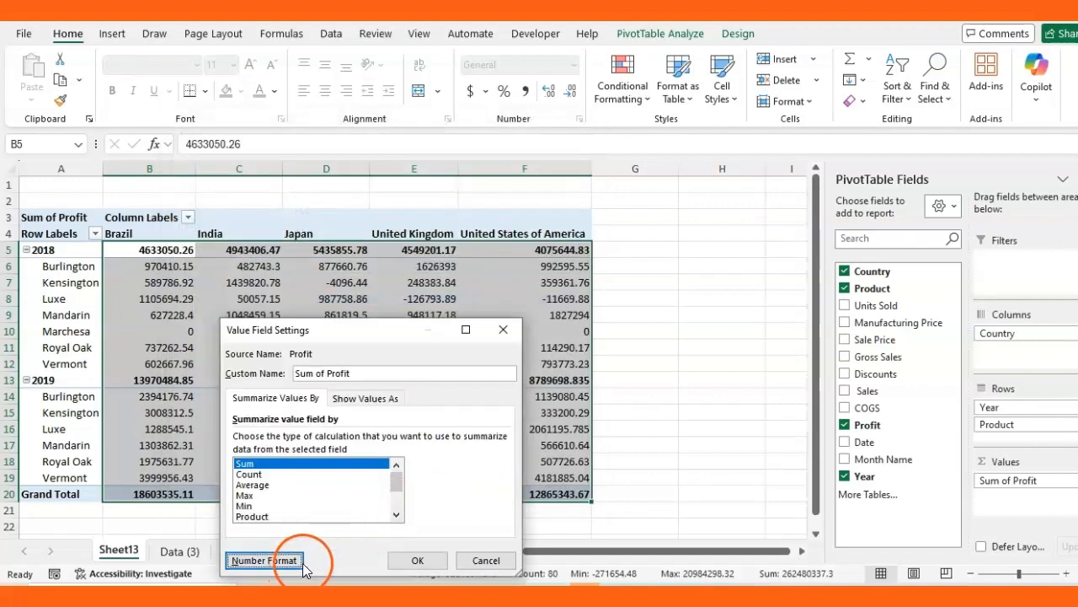
click(416, 561)
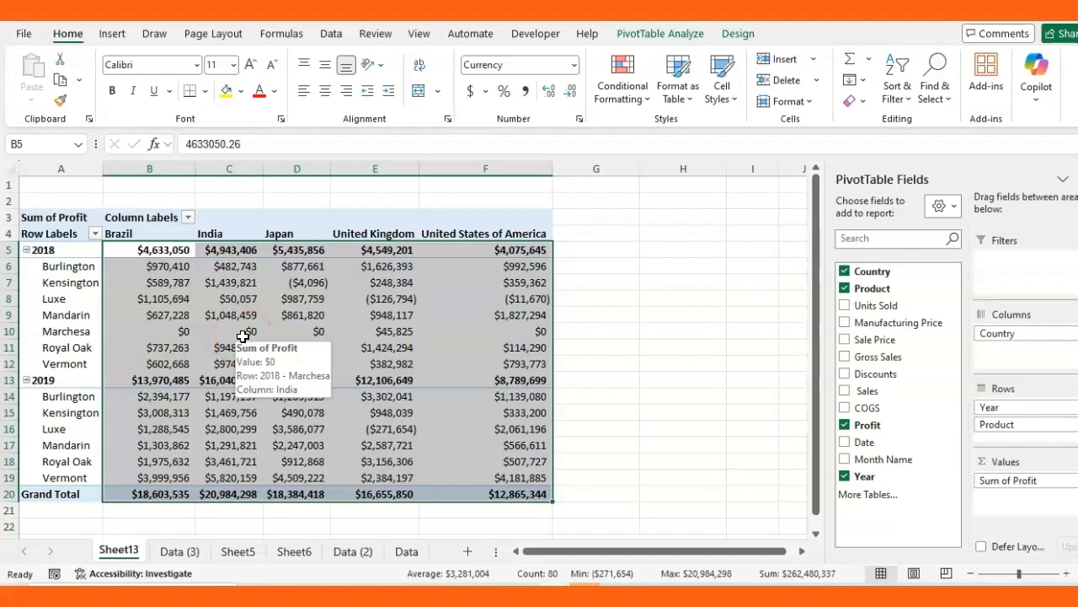
right_click(294, 279)
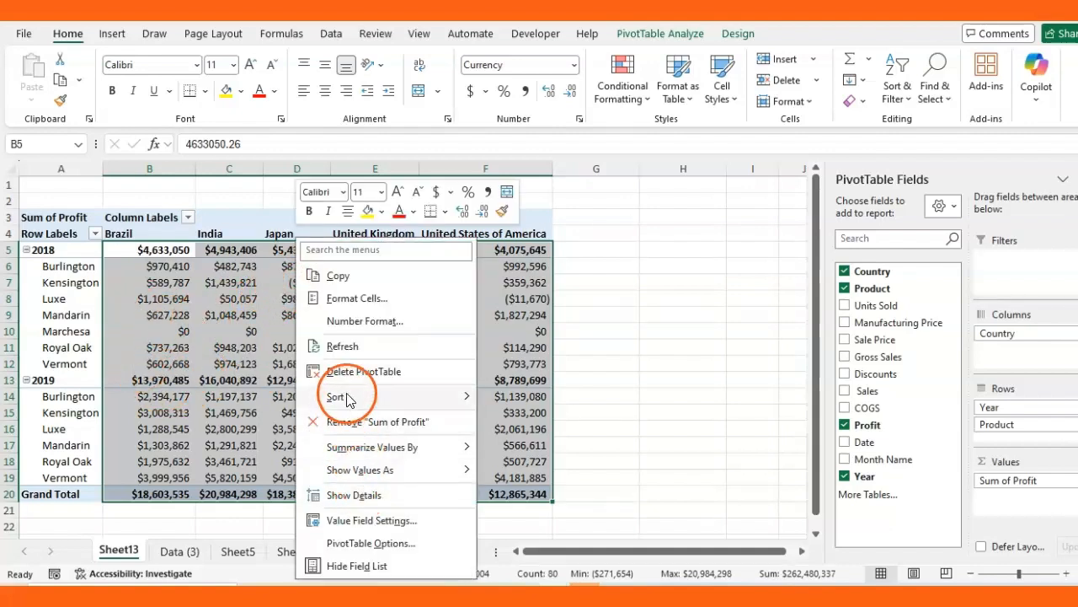
Change Sum of Profit to Accounting format with 2 decimal places, e.g. $ 4,633,050.26
click(372, 522)
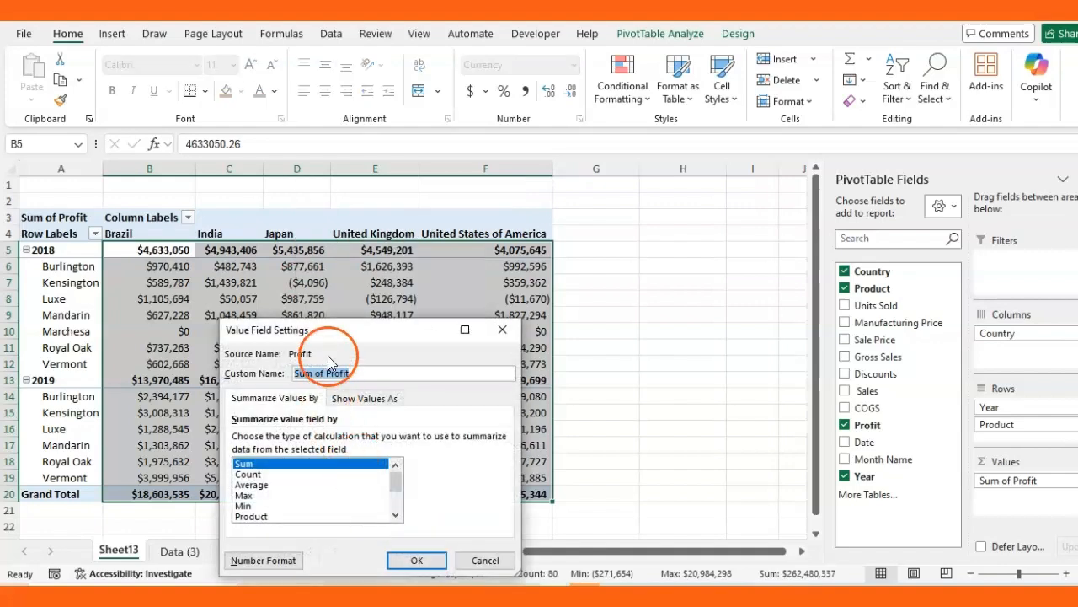
click(264, 560)
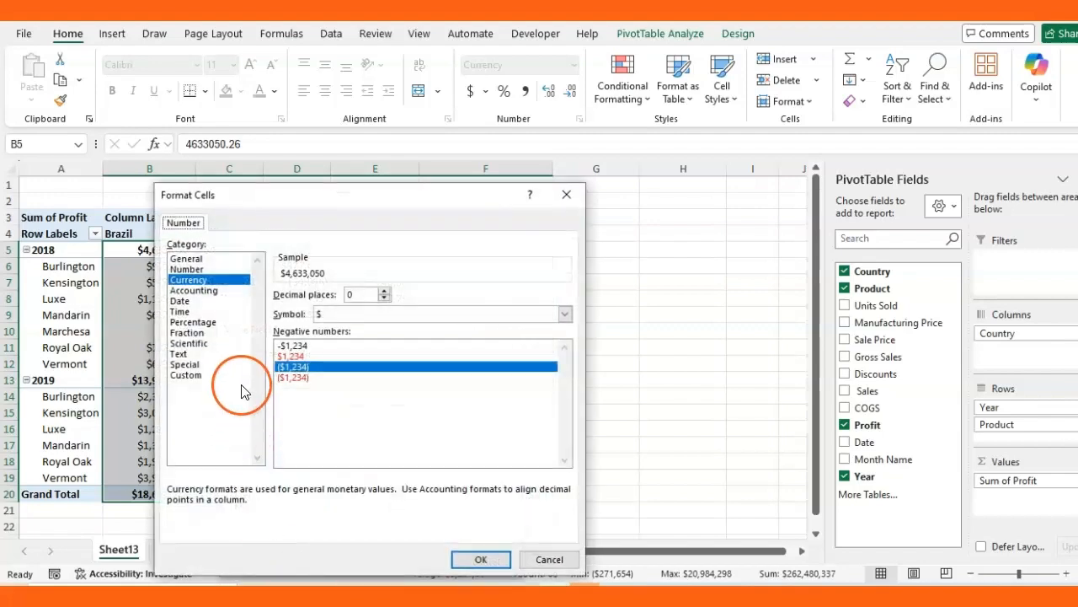
click(205, 291)
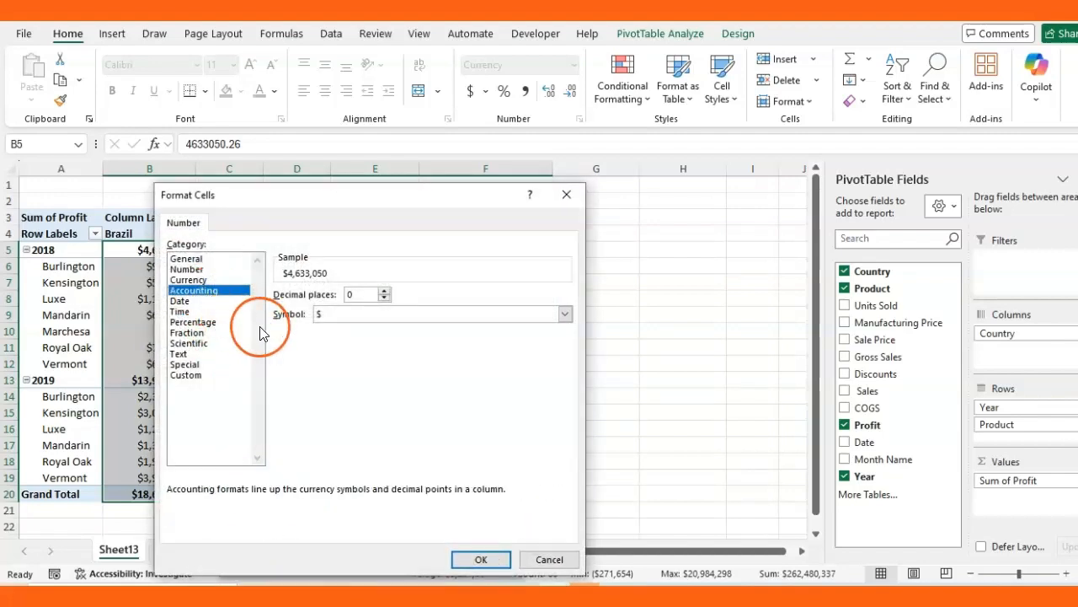
click(384, 291)
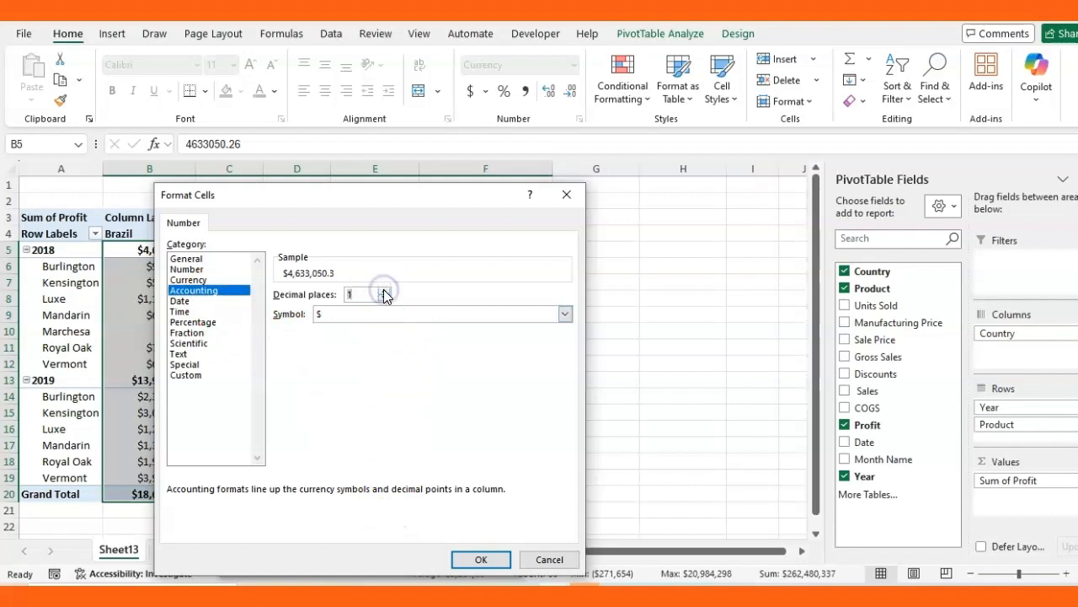
click(478, 558)
click(416, 560)
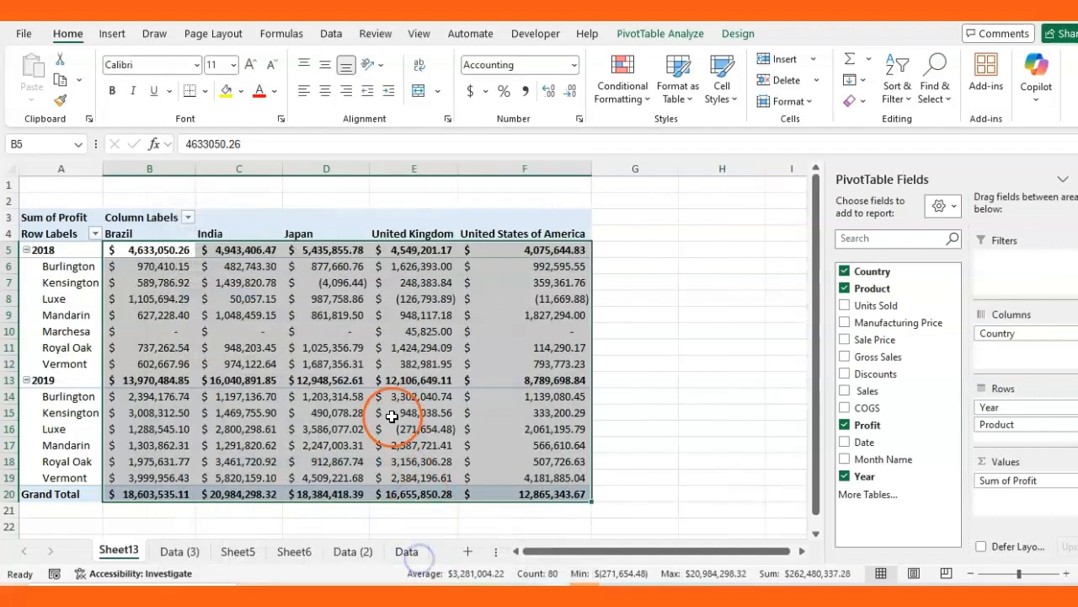
mouse_move(196, 323)
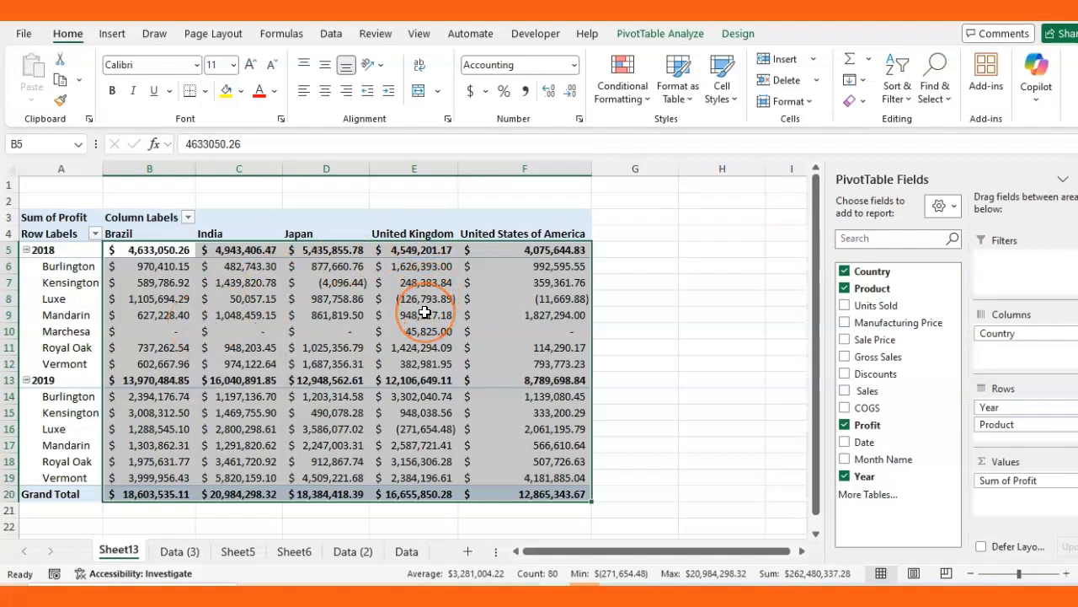
mouse_move(425, 313)
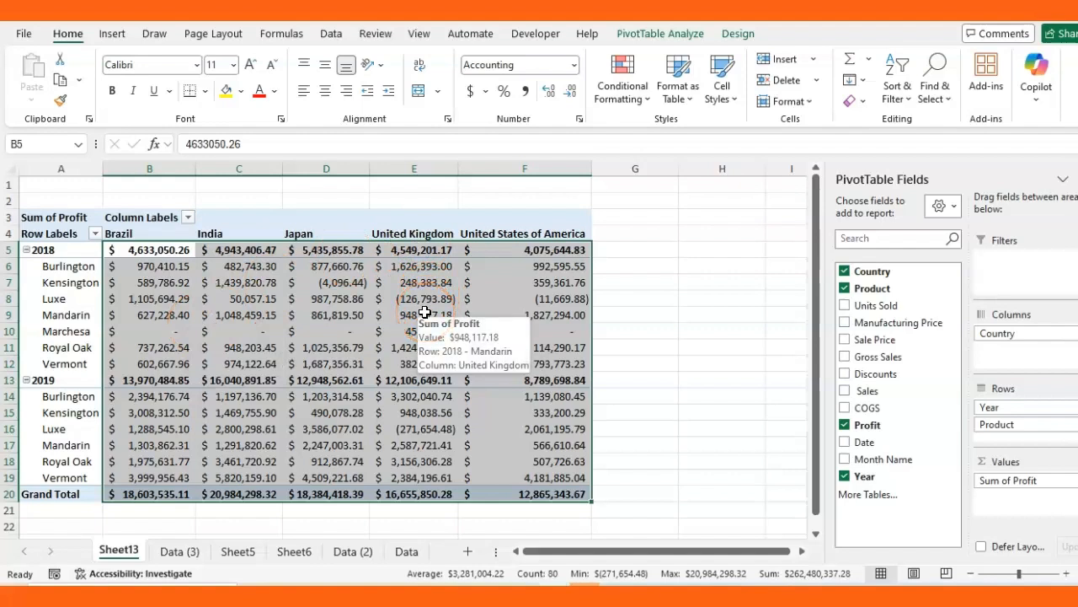
key(ctrl+1)
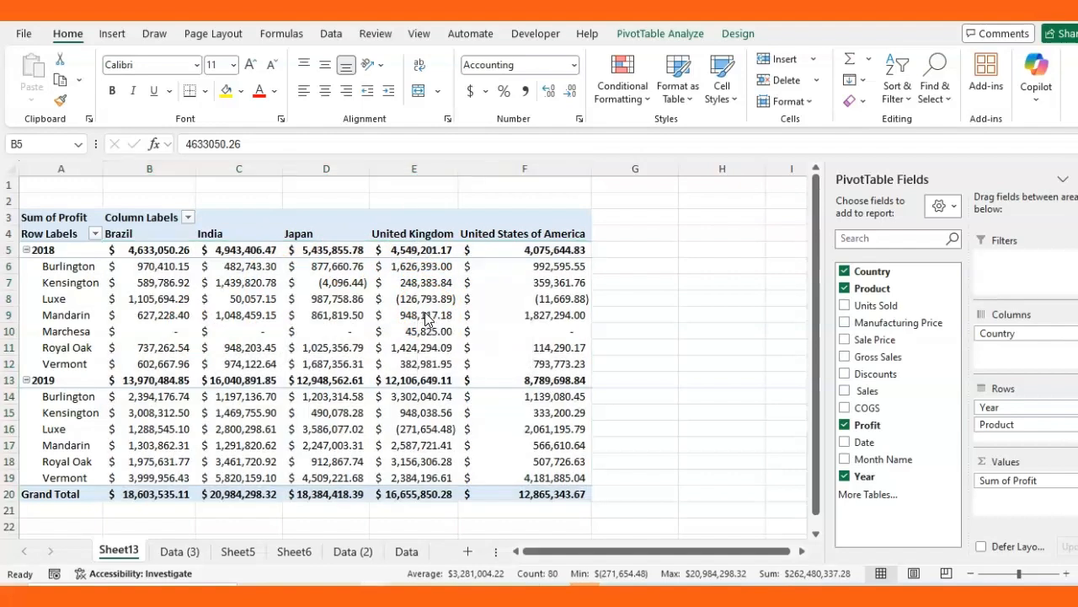
Select cells in and around the pivot table, then close the PivotTable Fields pane
click(665, 281)
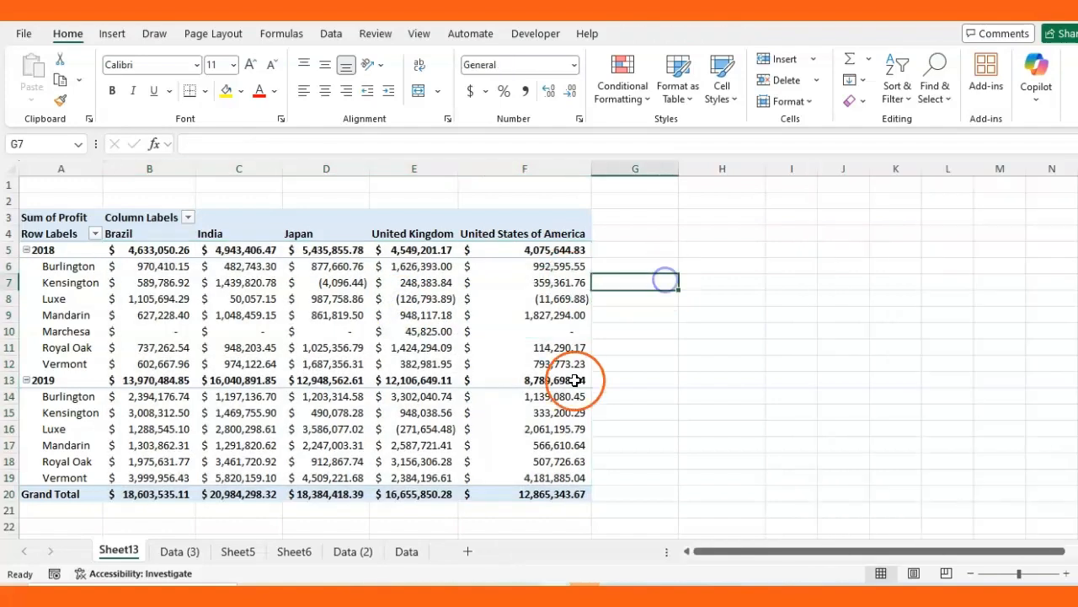
mouse_move(525, 294)
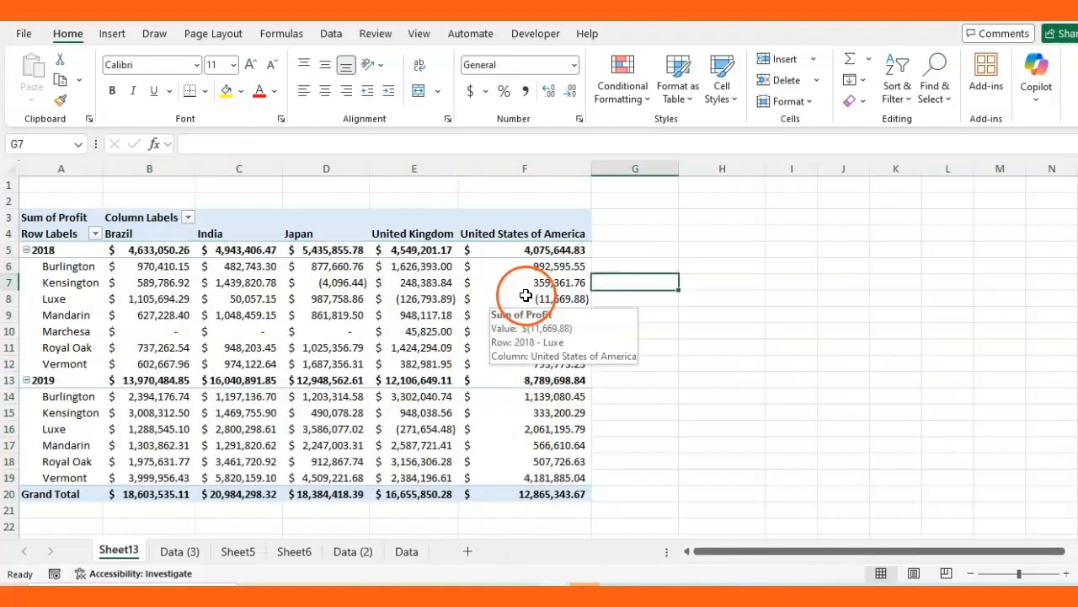
click(531, 282)
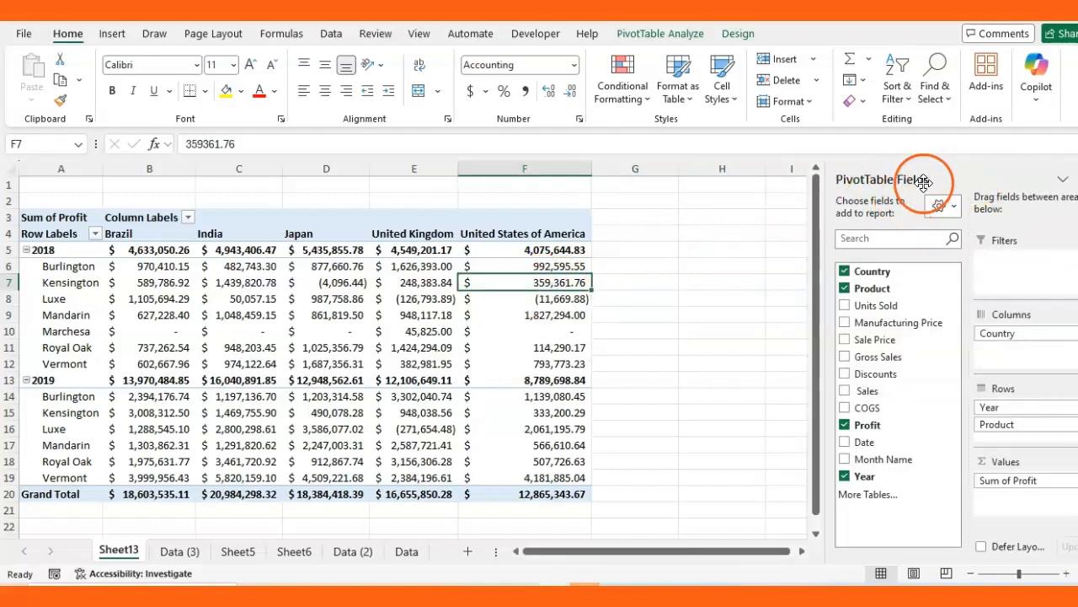
click(651, 291)
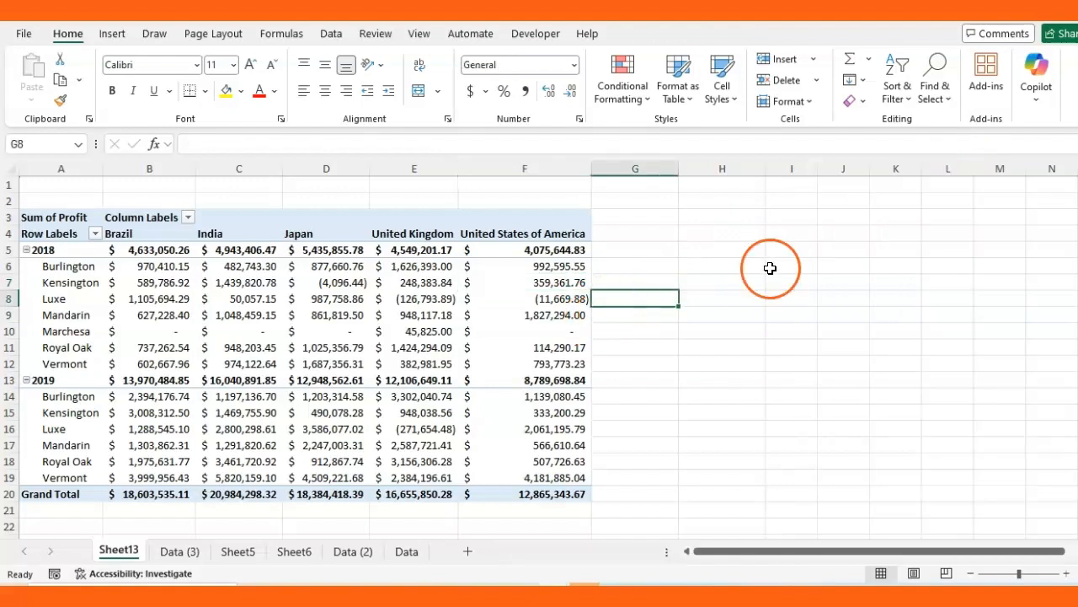
click(529, 311)
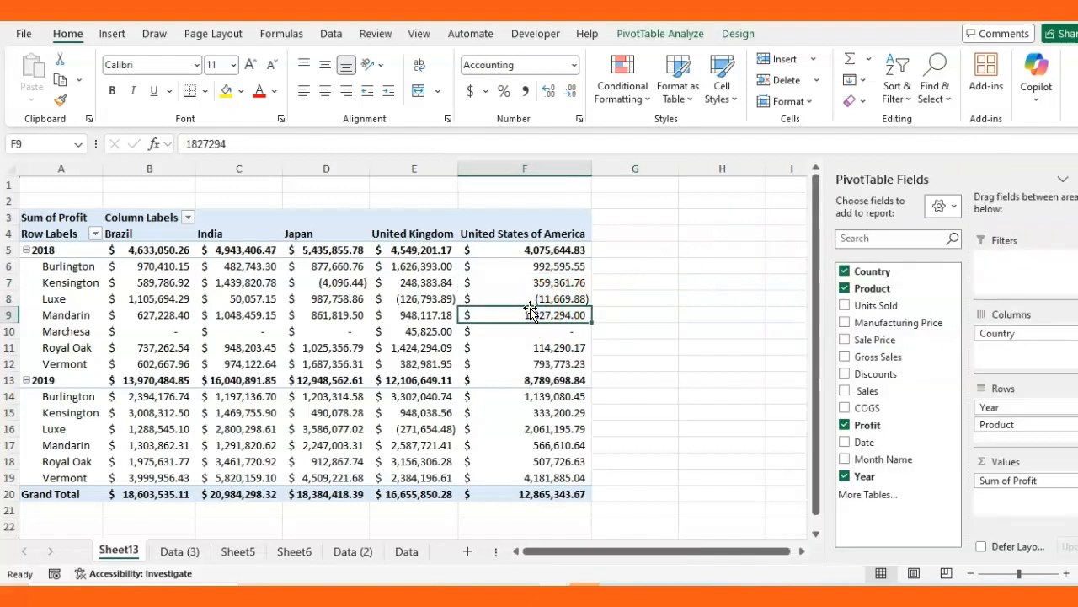
click(543, 283)
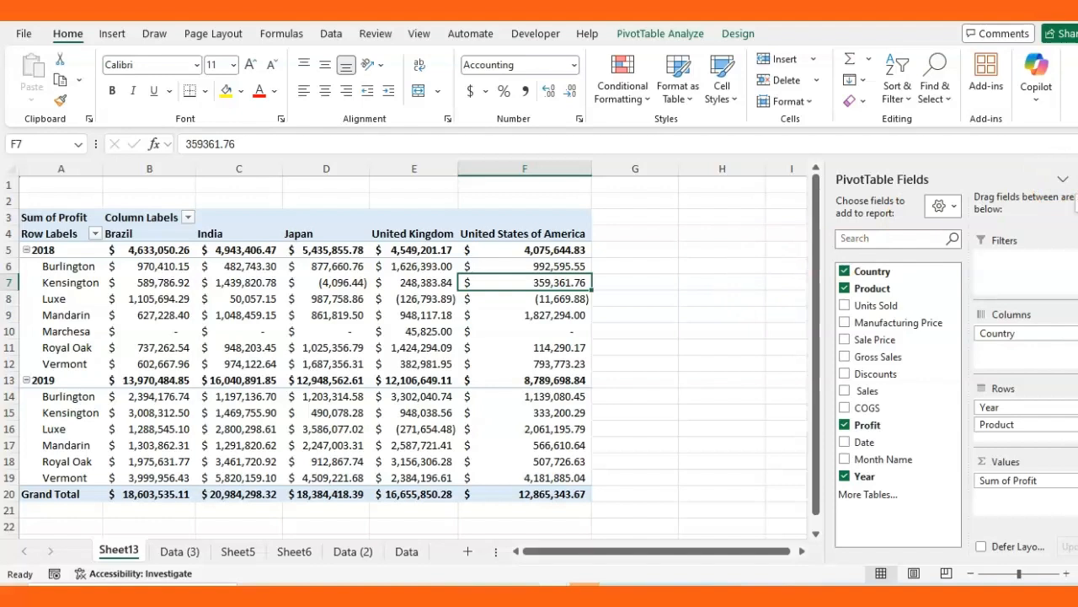
click(1077, 179)
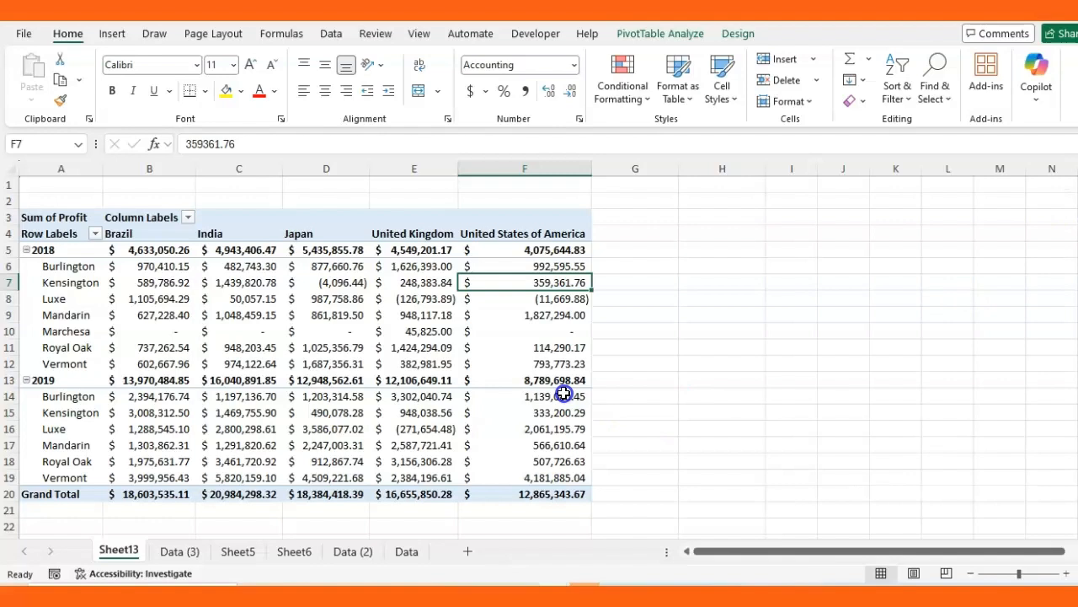
click(417, 297)
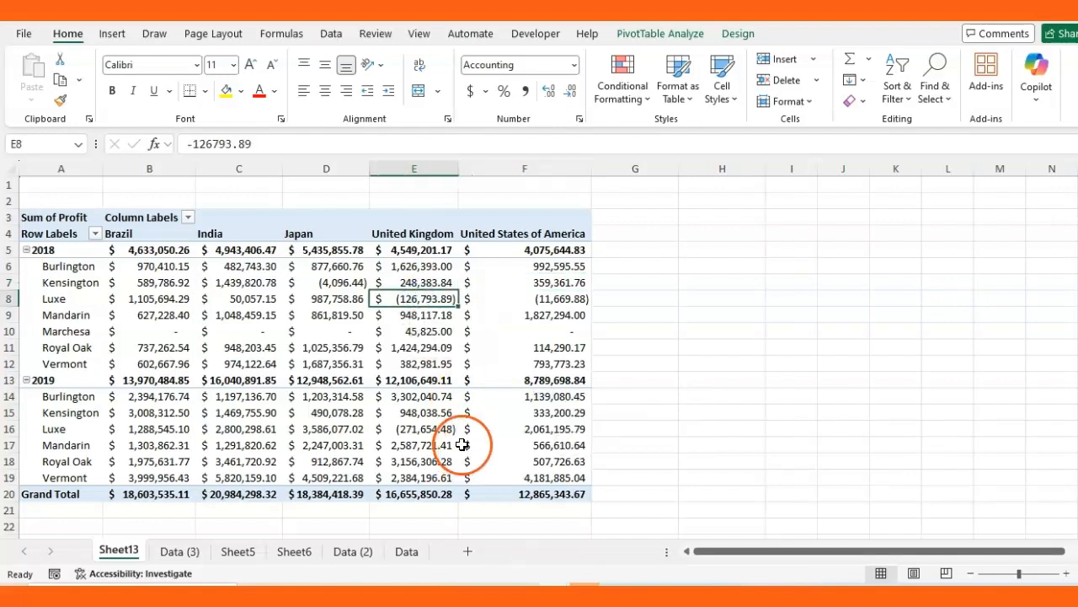
Restore the Field List, select the United States profits F5:F19, and open status-bar options
click(677, 34)
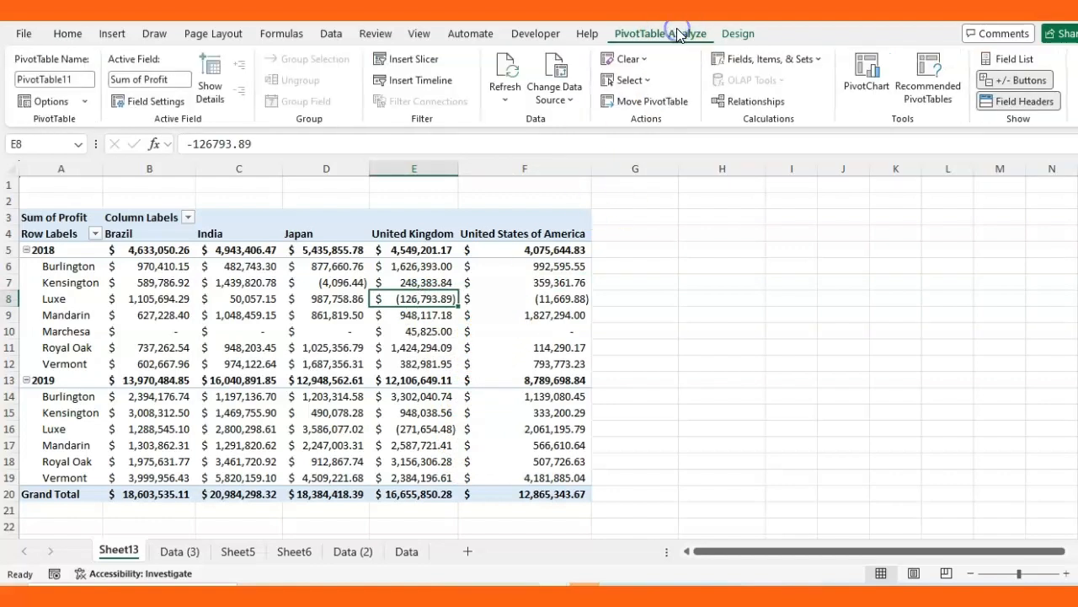
click(1023, 59)
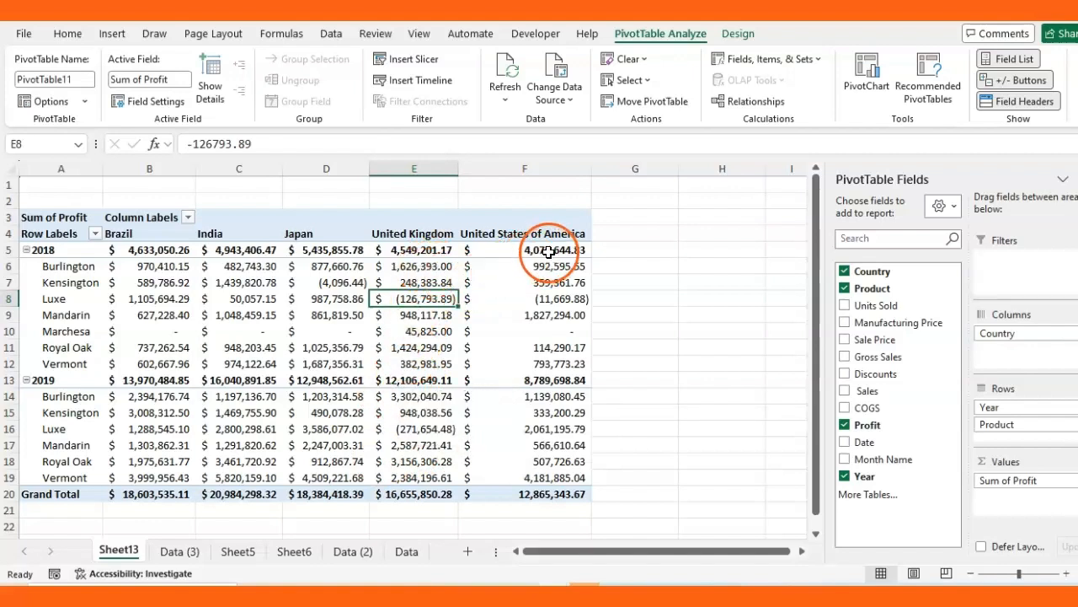
drag(547, 251, 562, 474)
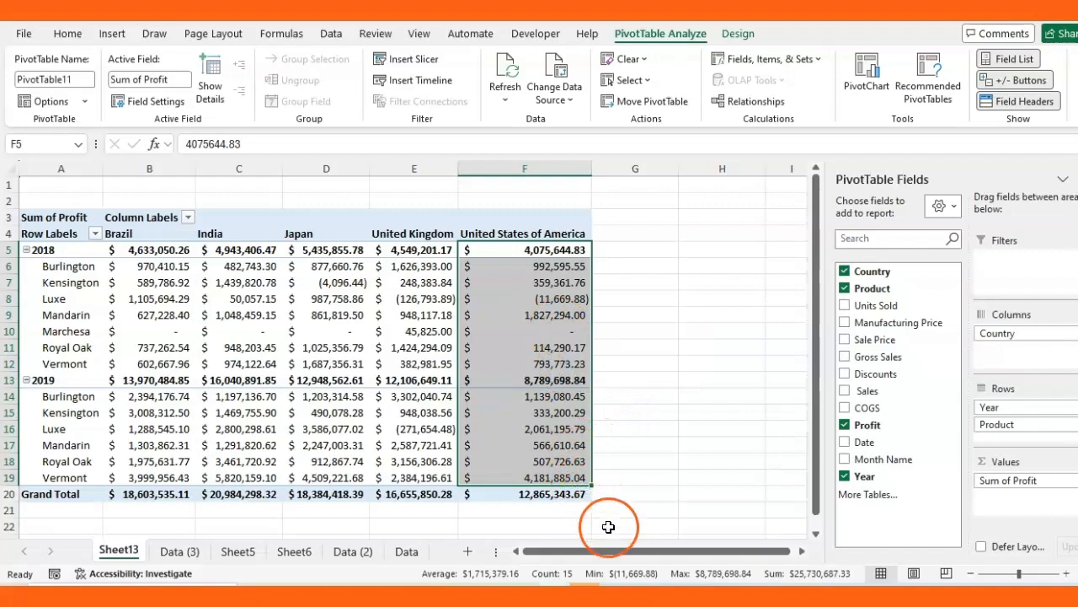
click(586, 574)
click(586, 575)
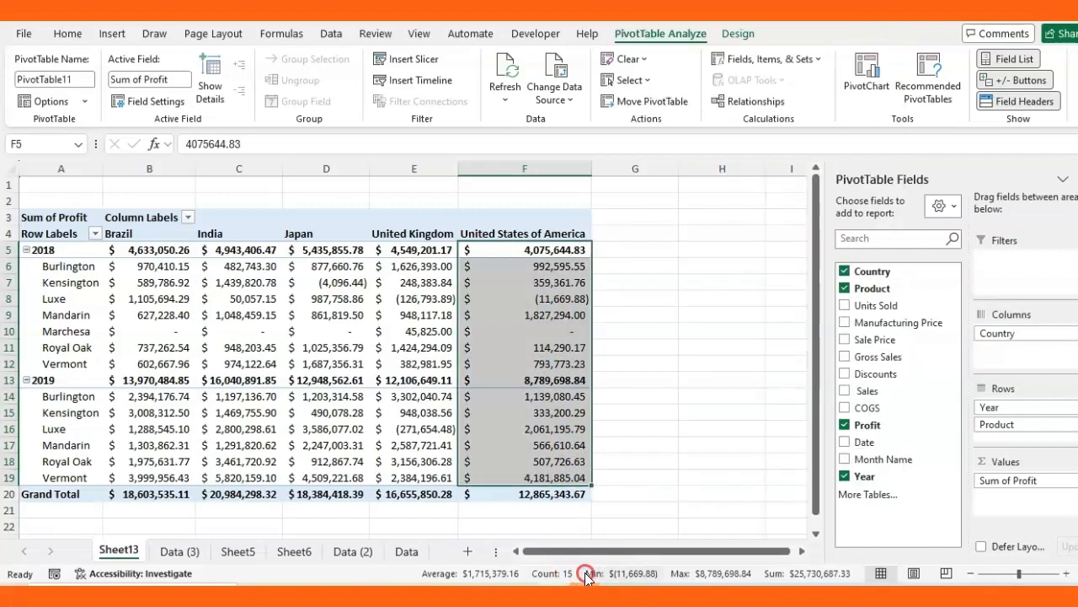
right_click(407, 578)
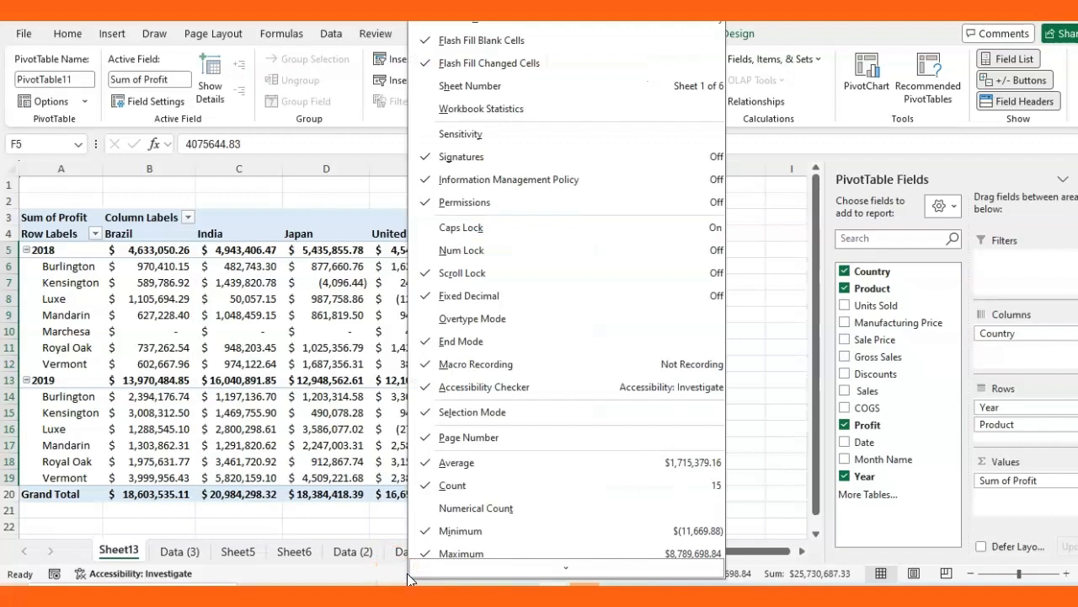
Remove Minimum and Maximum from the status bar, leaving Average, Count and Sum
click(425, 493)
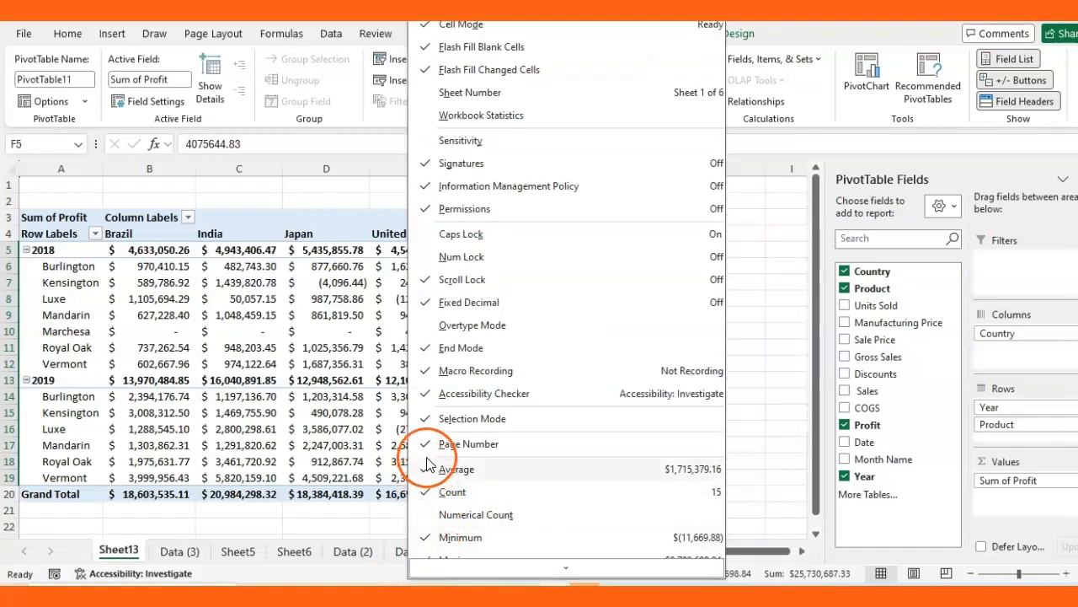
scroll(442, 506, down, 3)
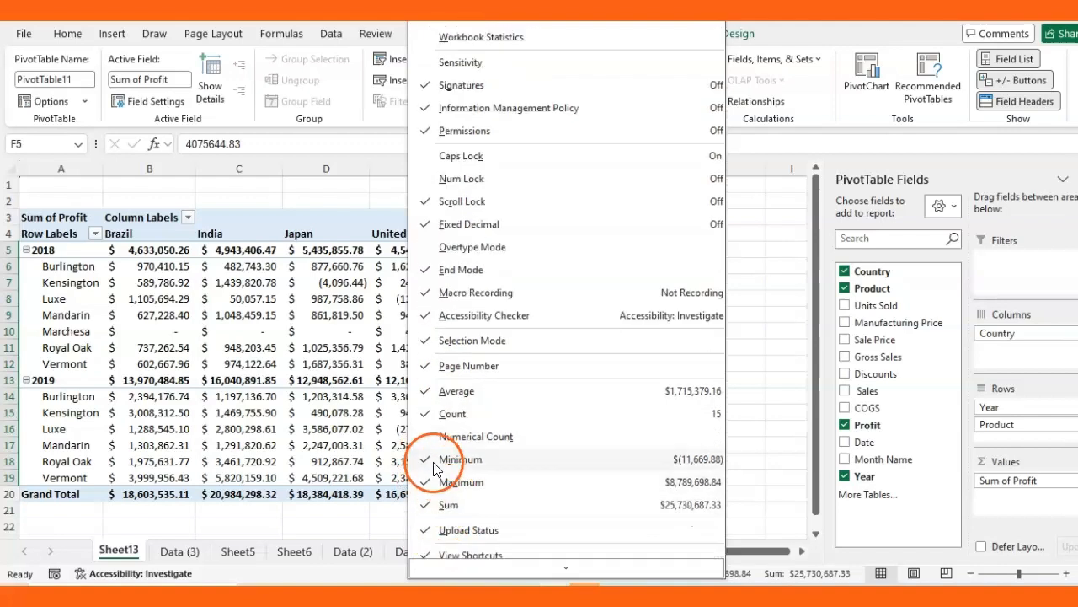
click(431, 466)
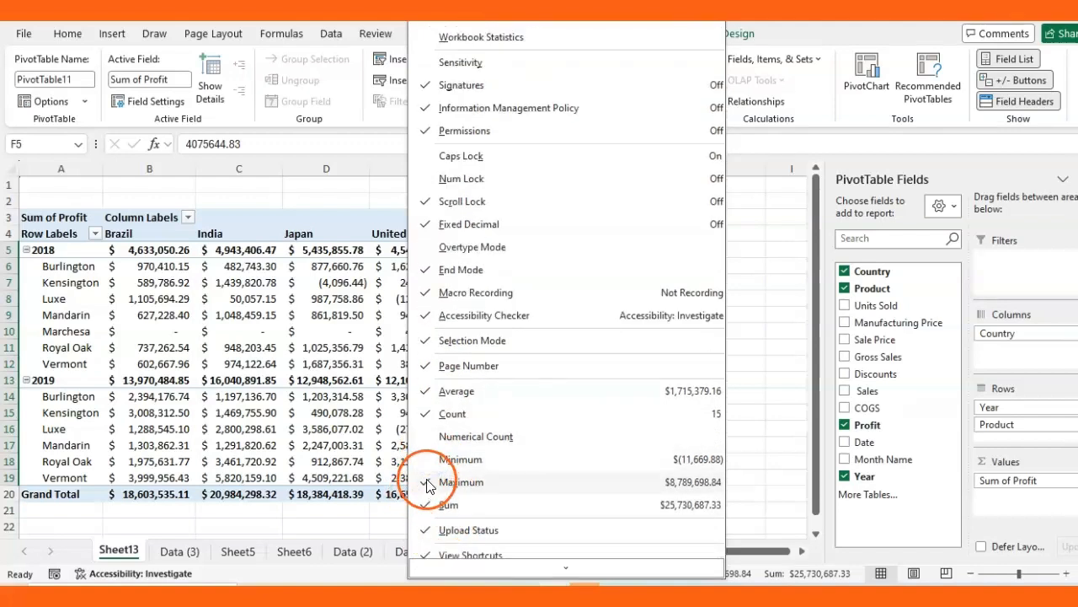
click(427, 483)
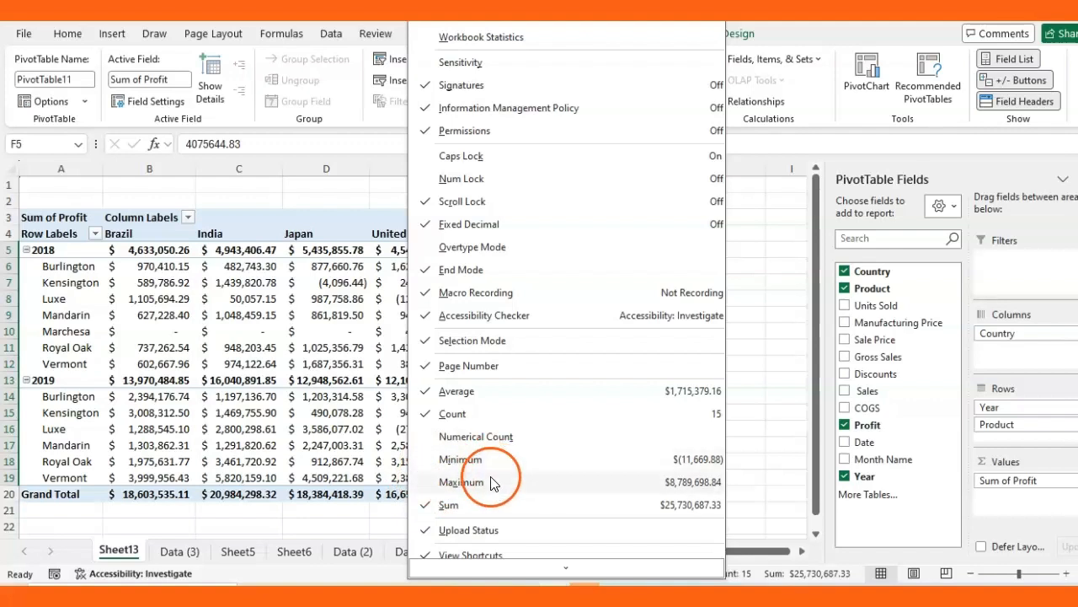
click(451, 484)
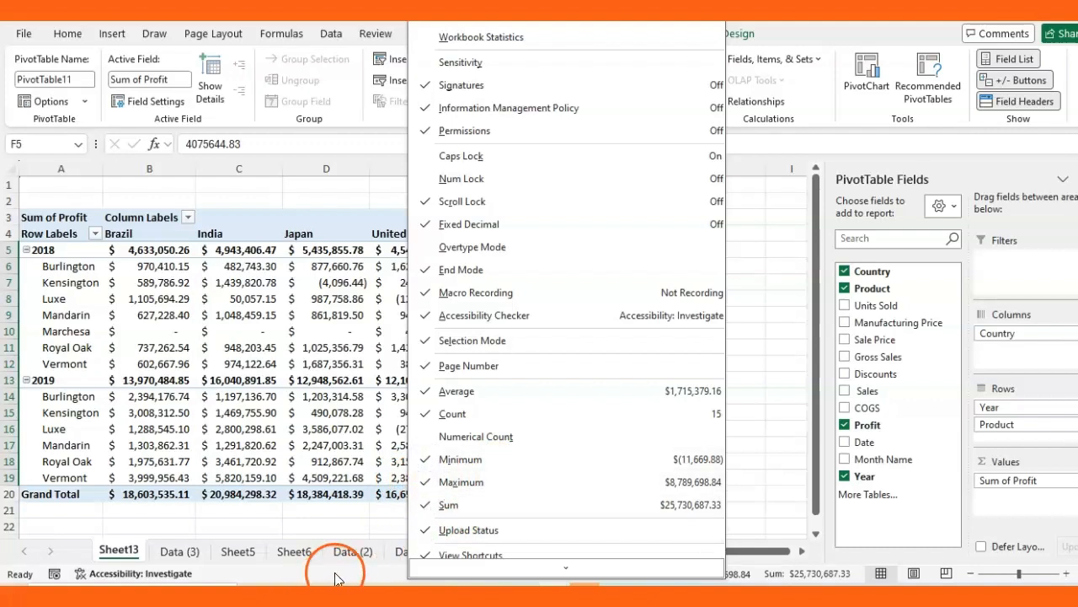
click(423, 462)
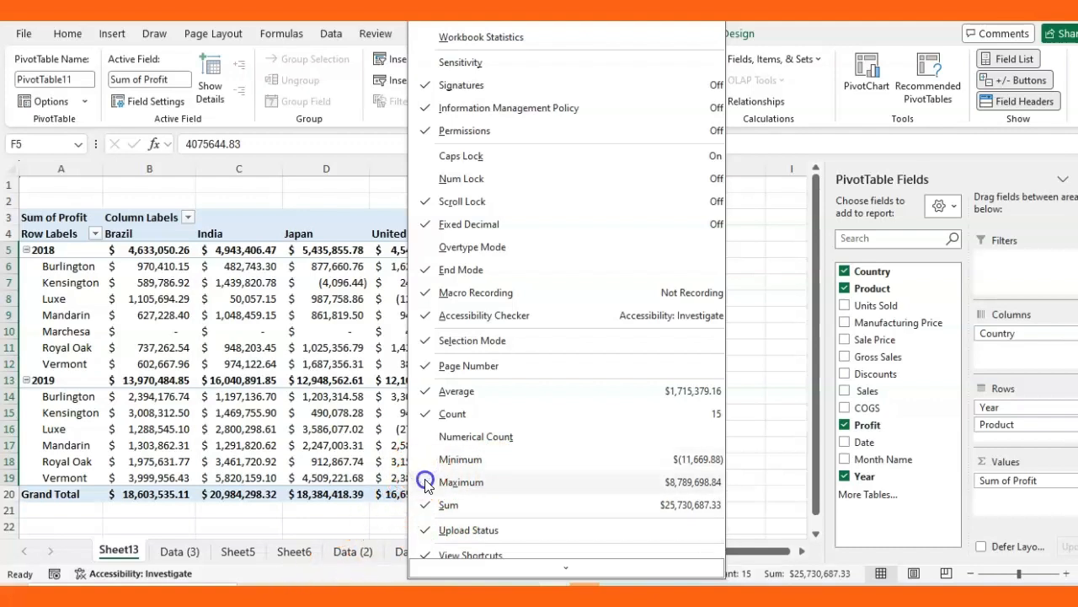
click(373, 446)
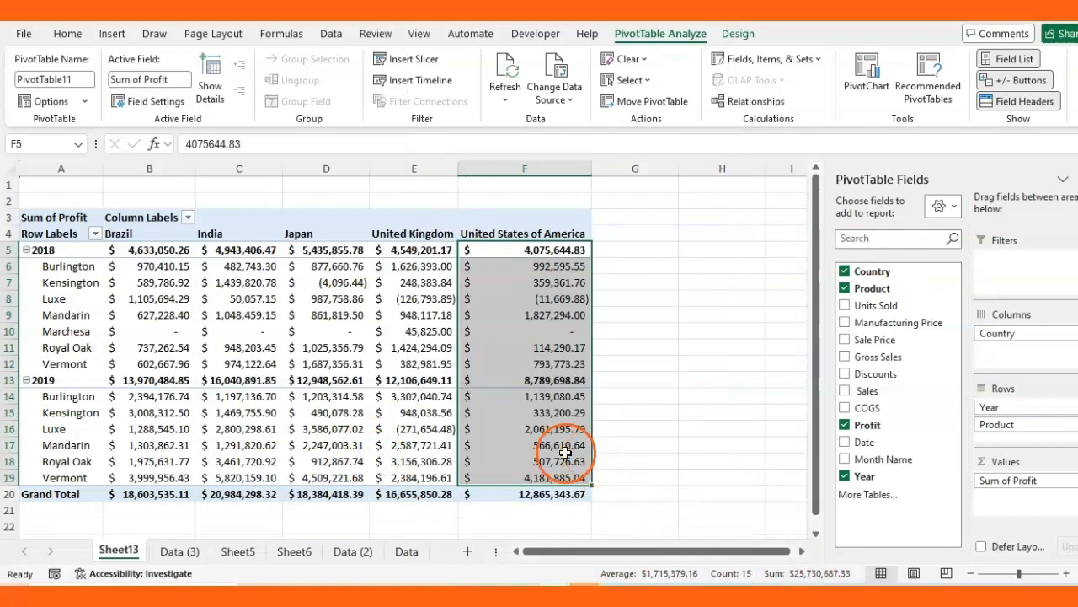
Select the 2018 Mandarin United Kingdom value and show the Home ribbon tools
mouse_move(481, 453)
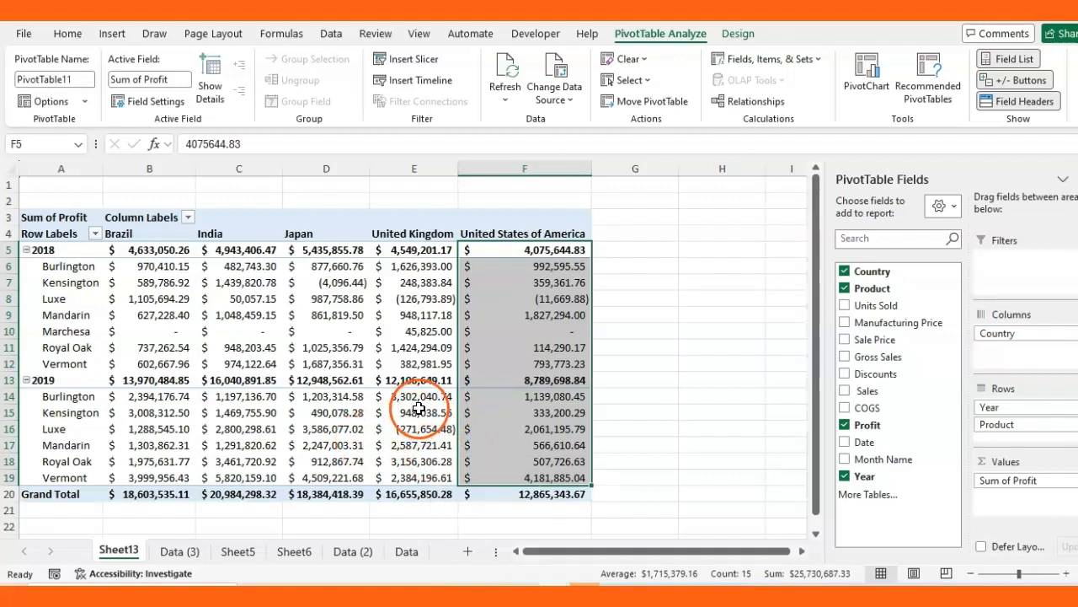
click(375, 318)
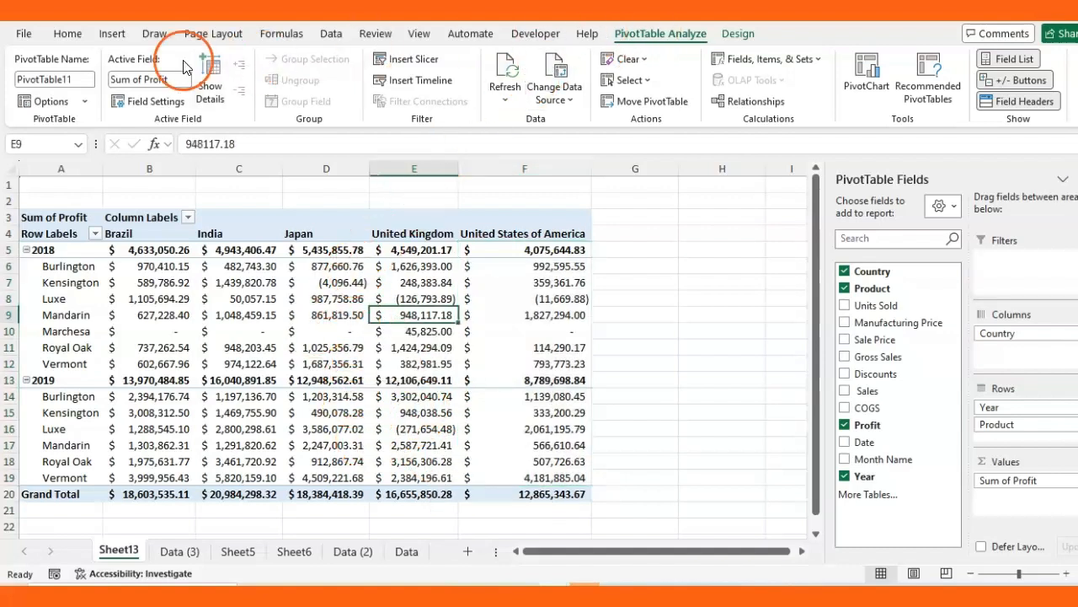
click(76, 34)
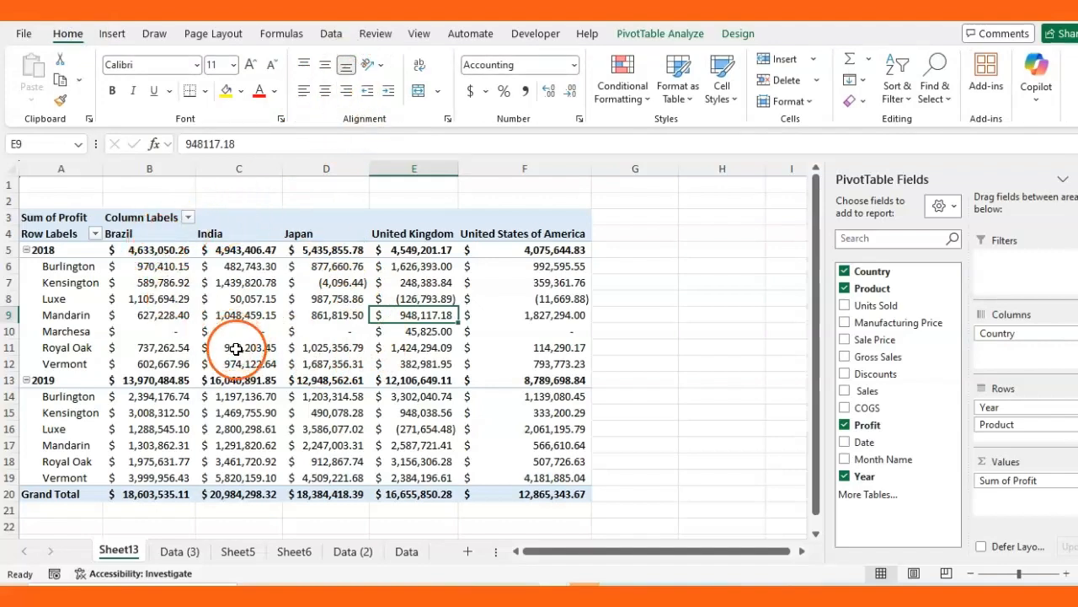
Select the whole pivot table and try alignments, ending left- and bottom-aligned
key(ctrl+a)
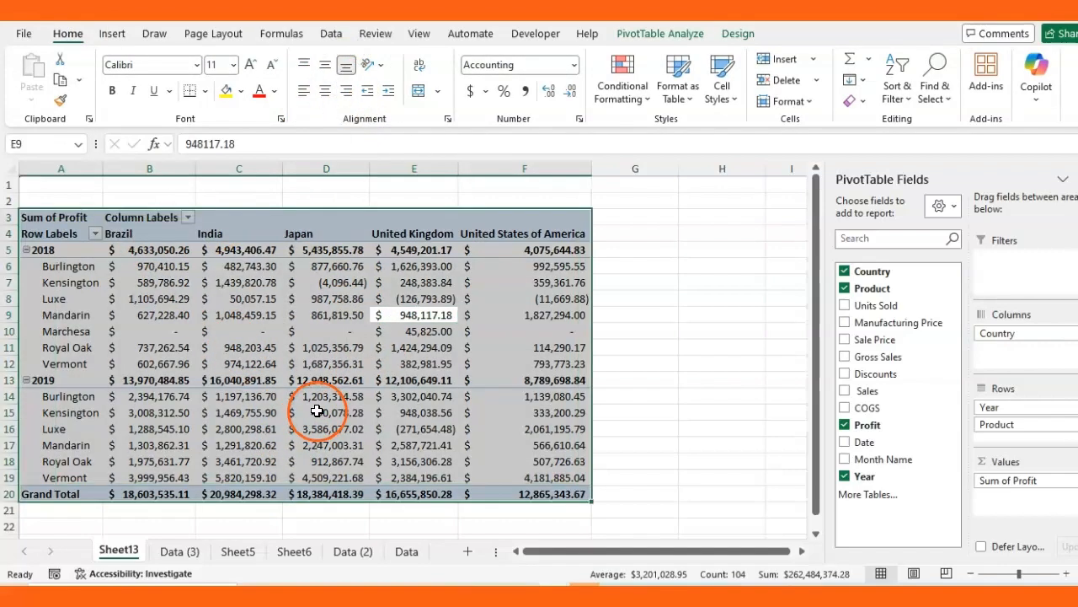
click(324, 67)
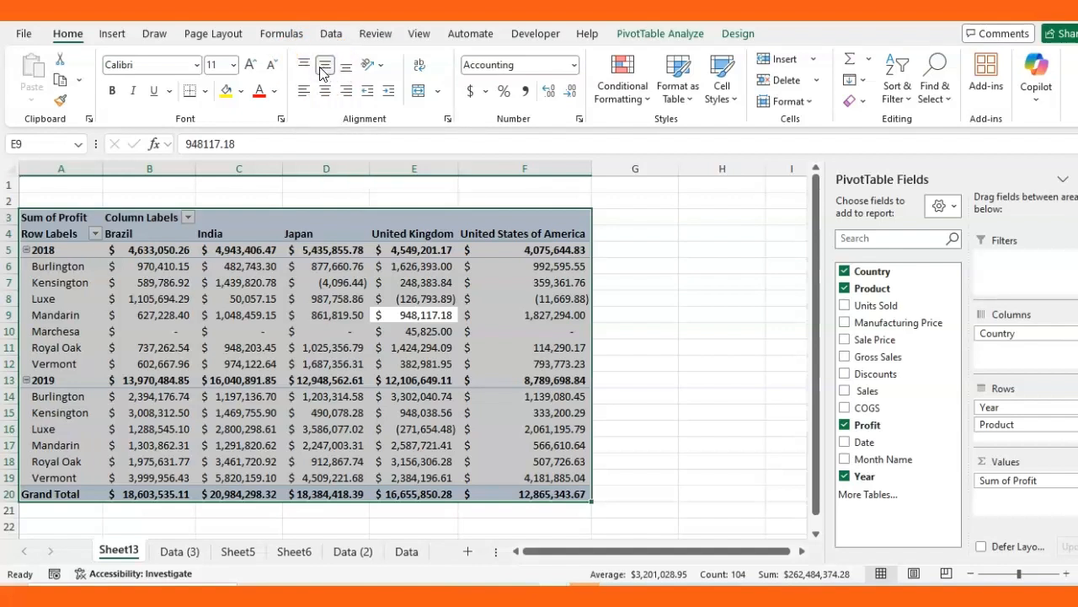
click(304, 91)
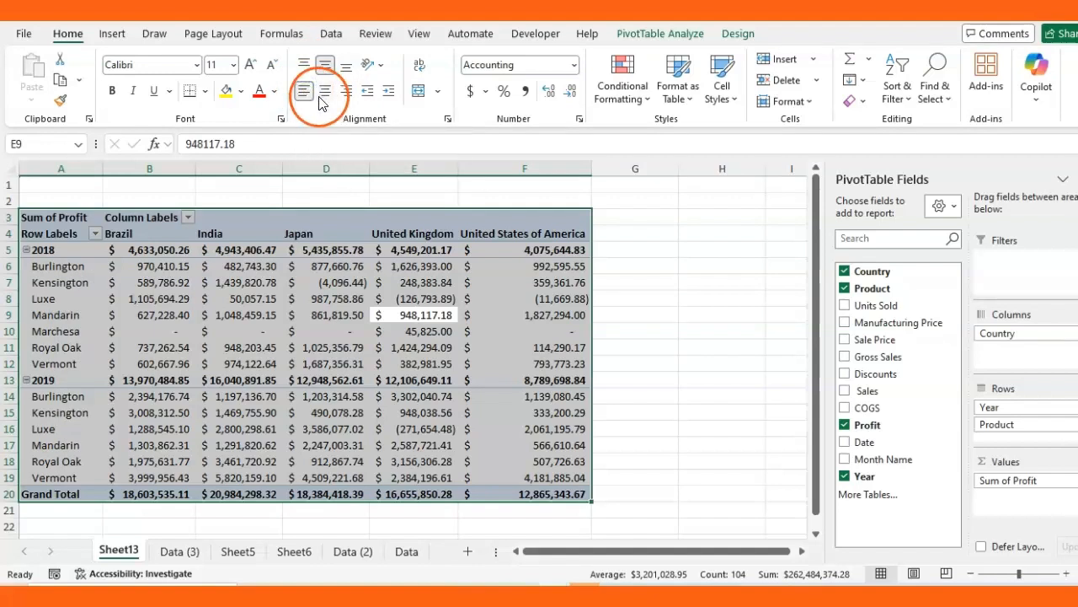
click(325, 92)
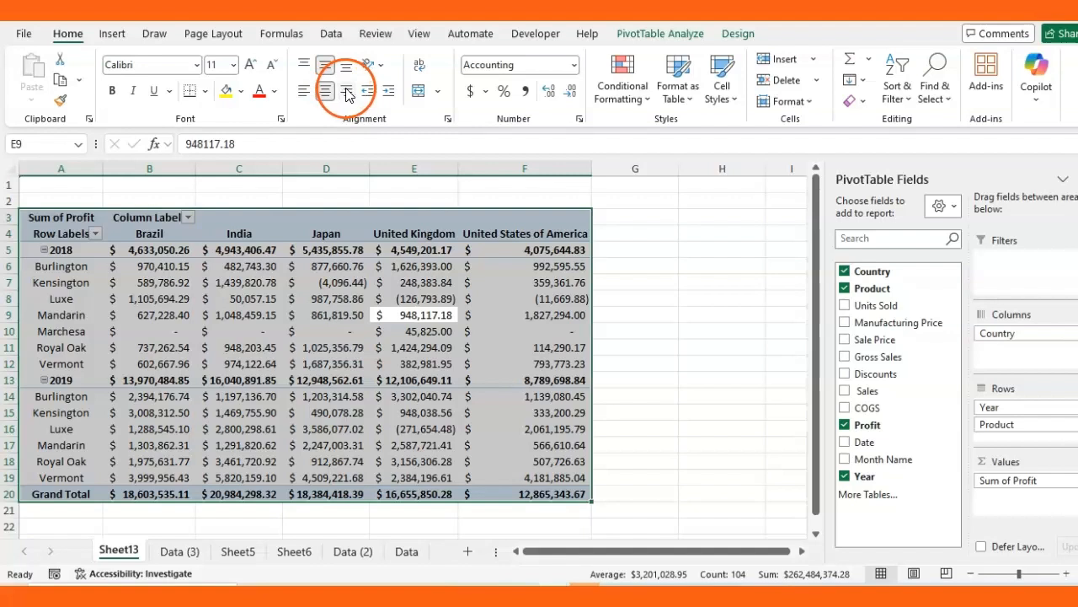
click(346, 91)
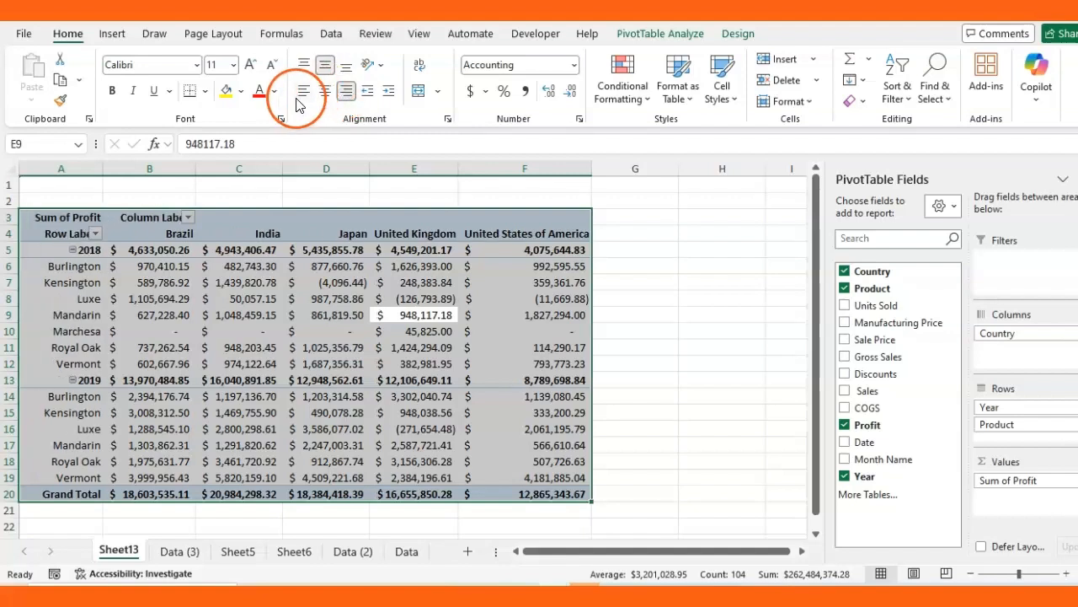
click(304, 93)
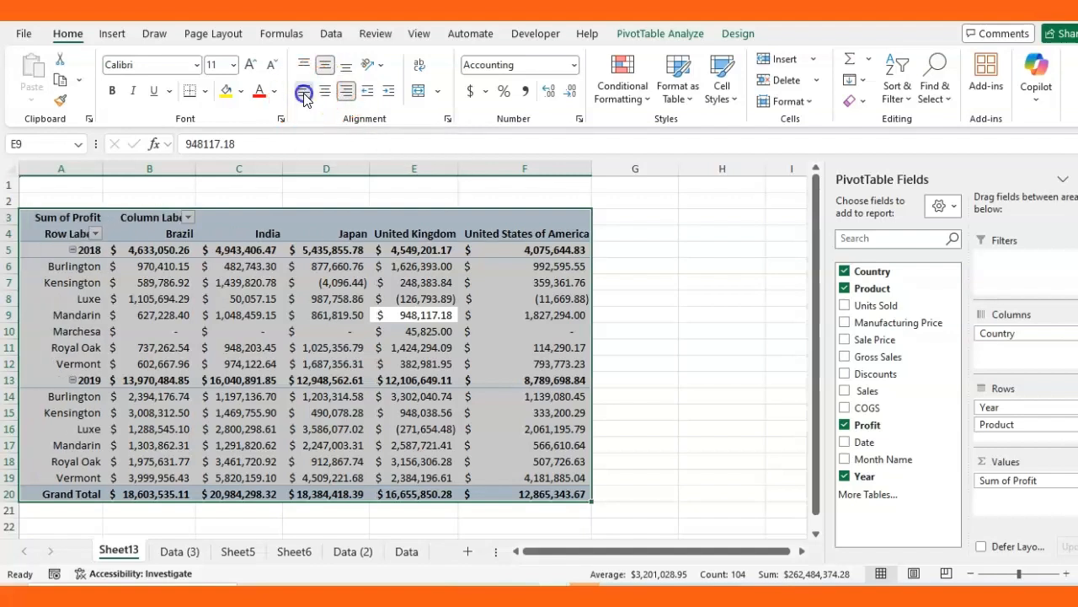
click(345, 72)
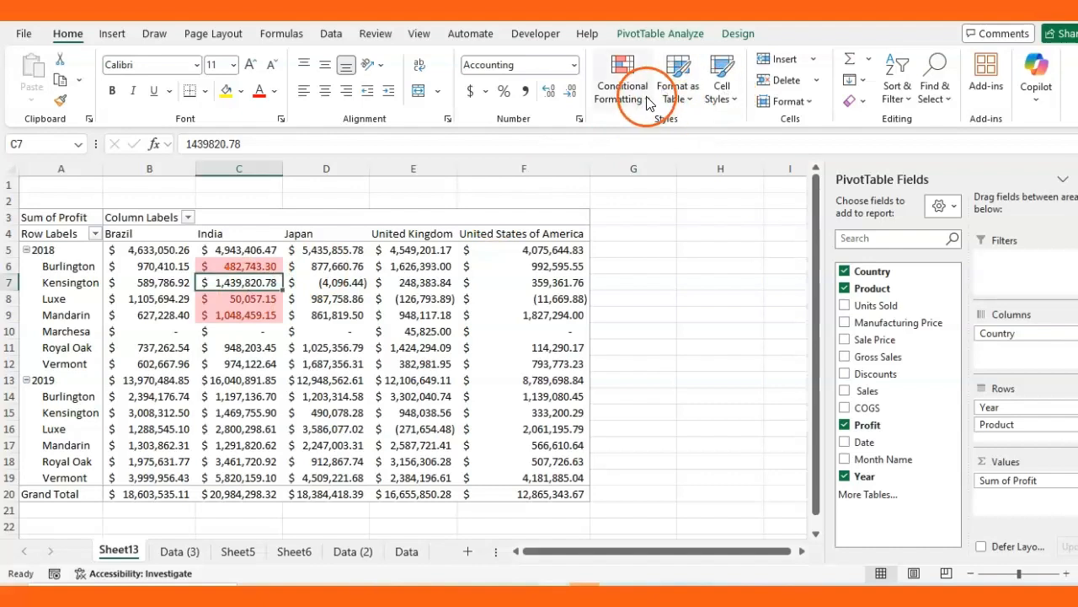
Clear conditional formatting rules from the selected cell, then select India's Burlington 2018 cell
click(646, 98)
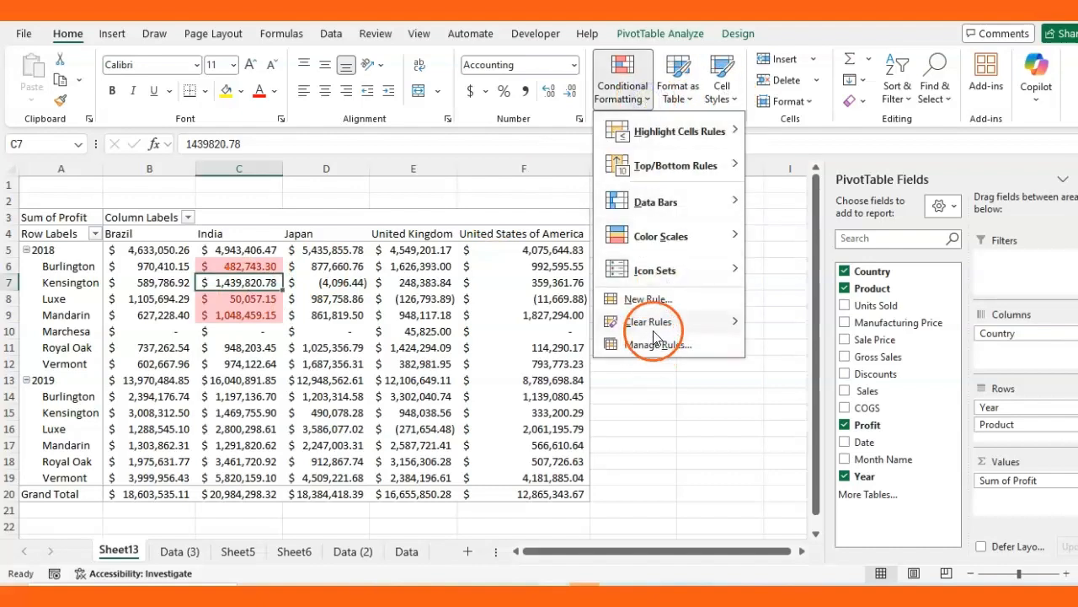
mouse_move(720, 322)
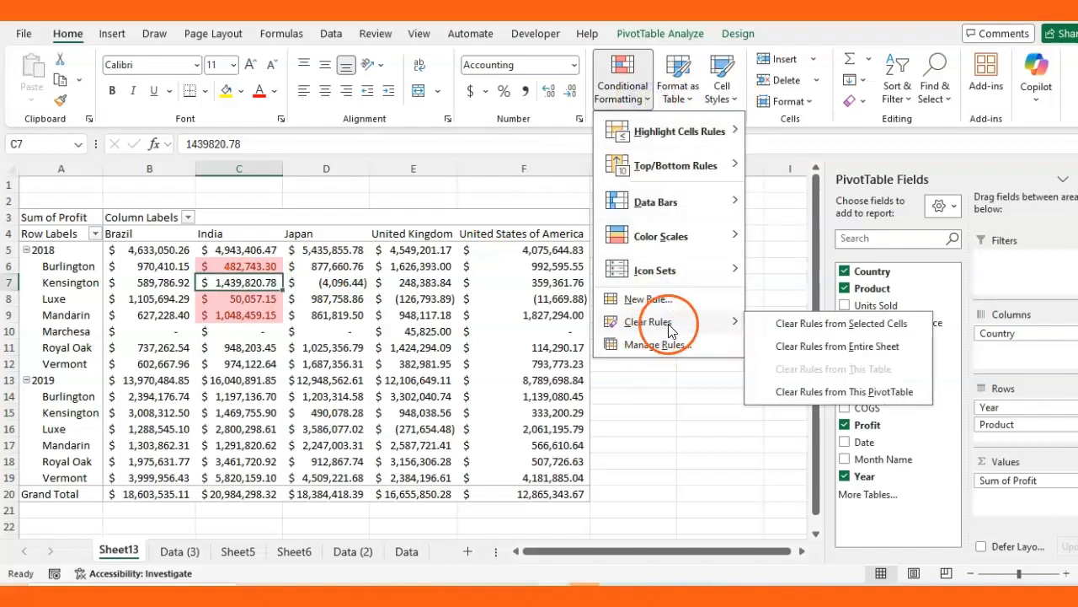
click(871, 327)
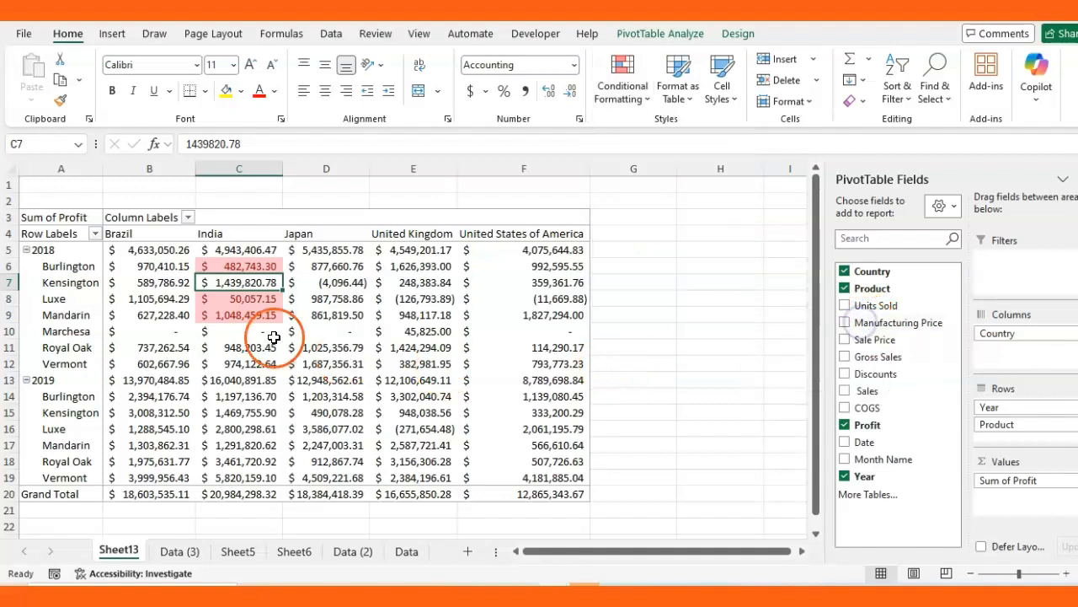
click(244, 266)
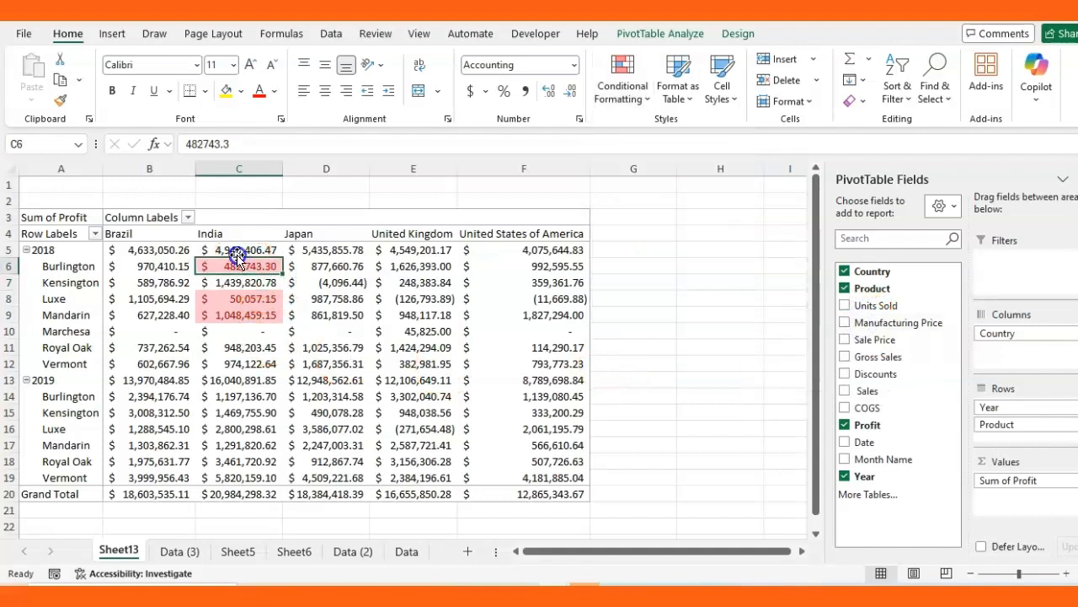
Clear all rules from this PivotTable and select India's 2018 profits C5:C9
click(642, 94)
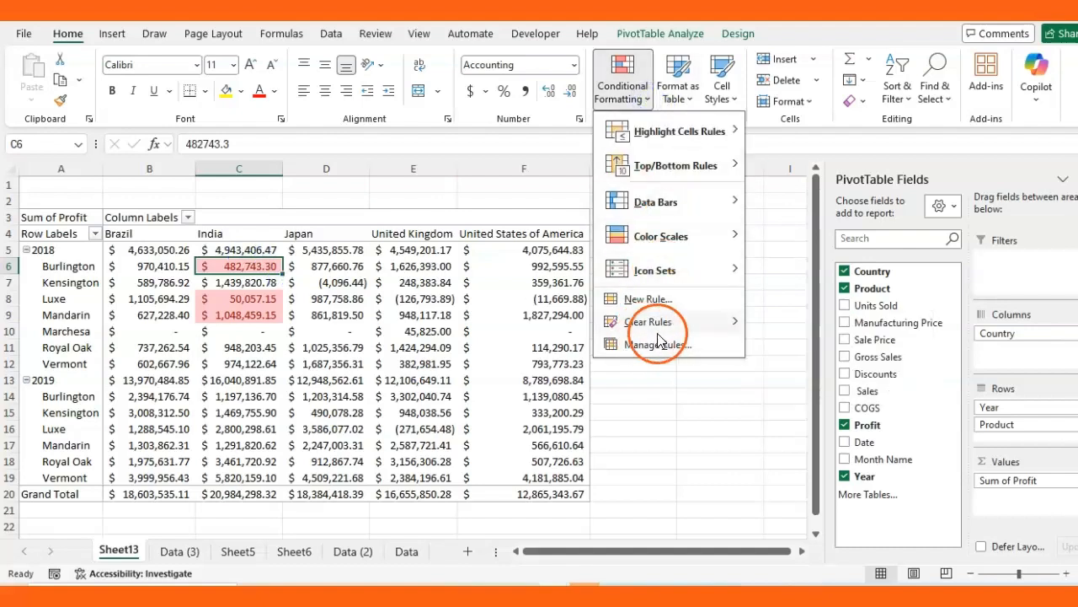
mouse_move(649, 322)
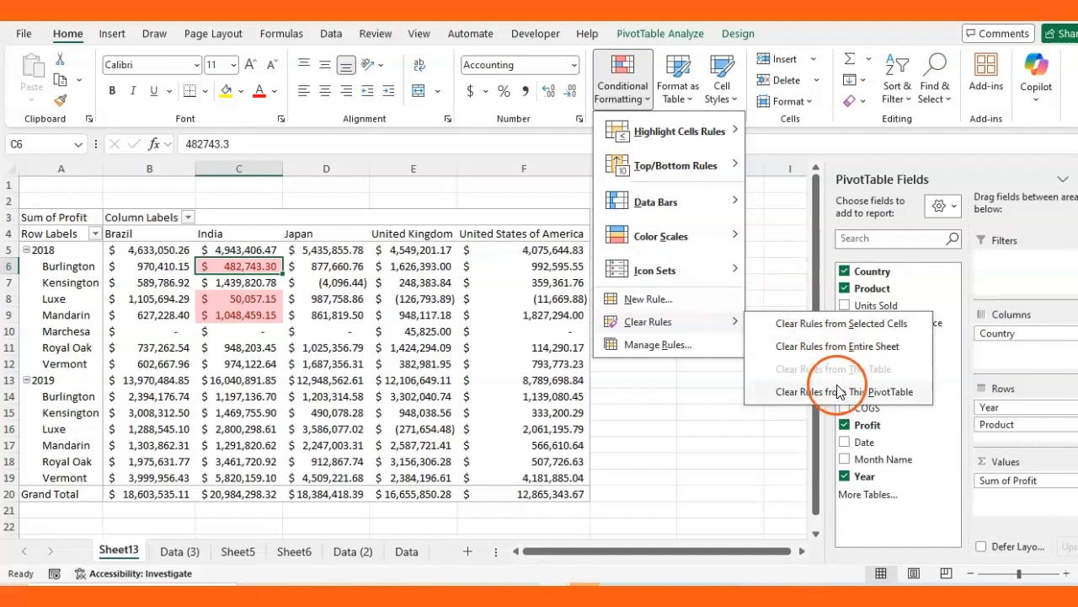
click(837, 391)
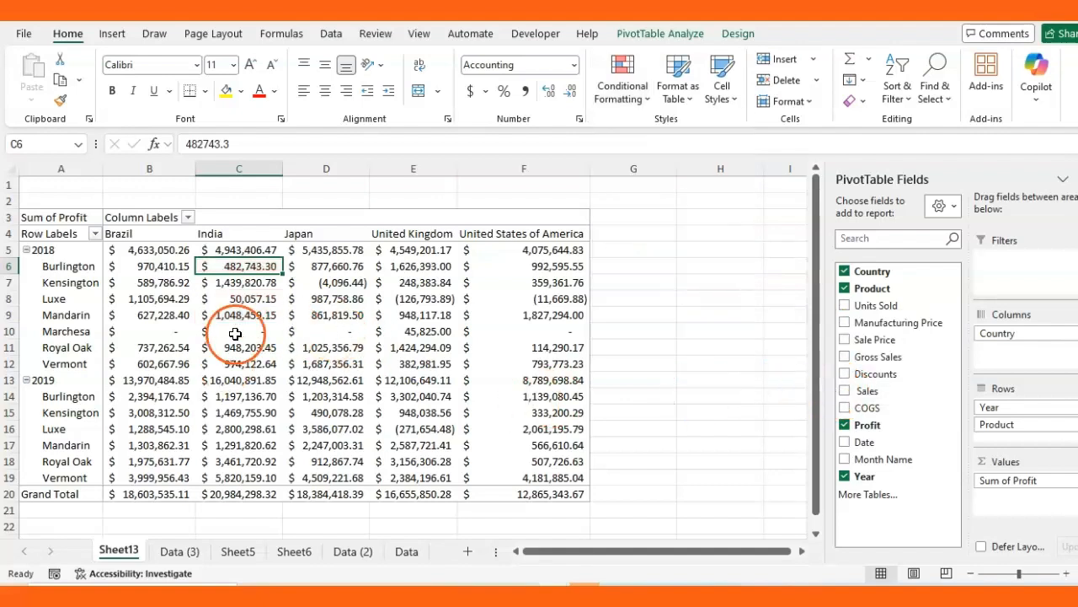
drag(254, 249, 259, 312)
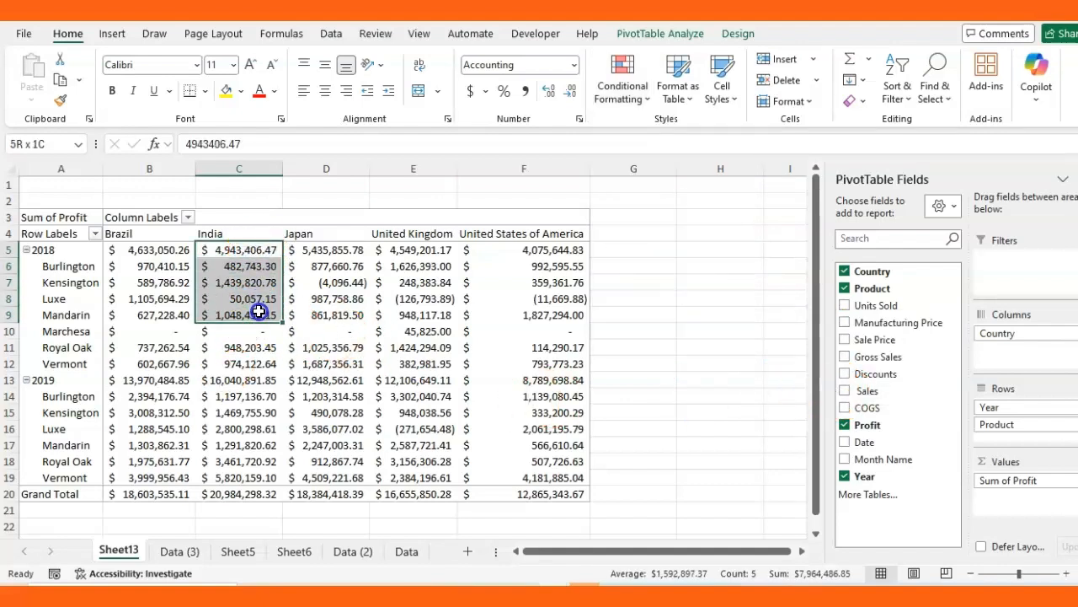
Highlight India 2018 profits greater than 3000000 with Light Red Fill with Dark Red Text
click(645, 94)
click(699, 133)
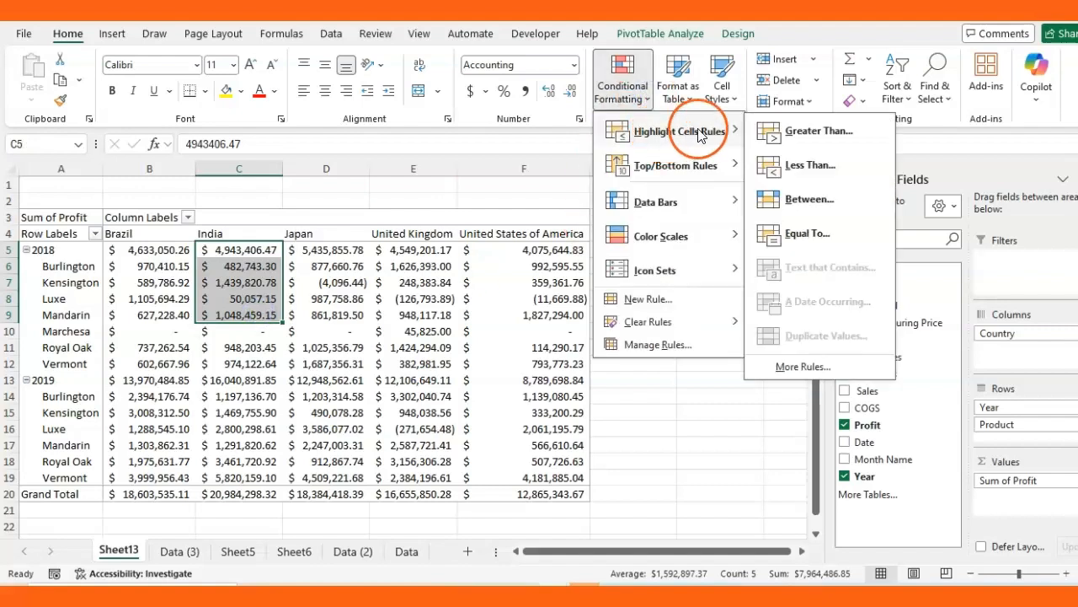
click(821, 133)
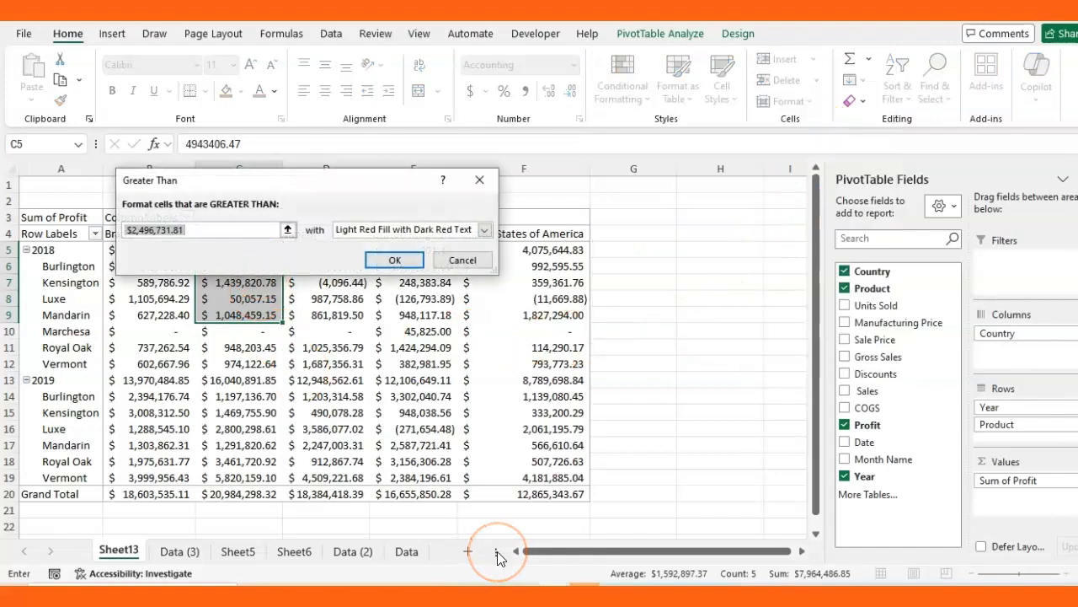
text(3)
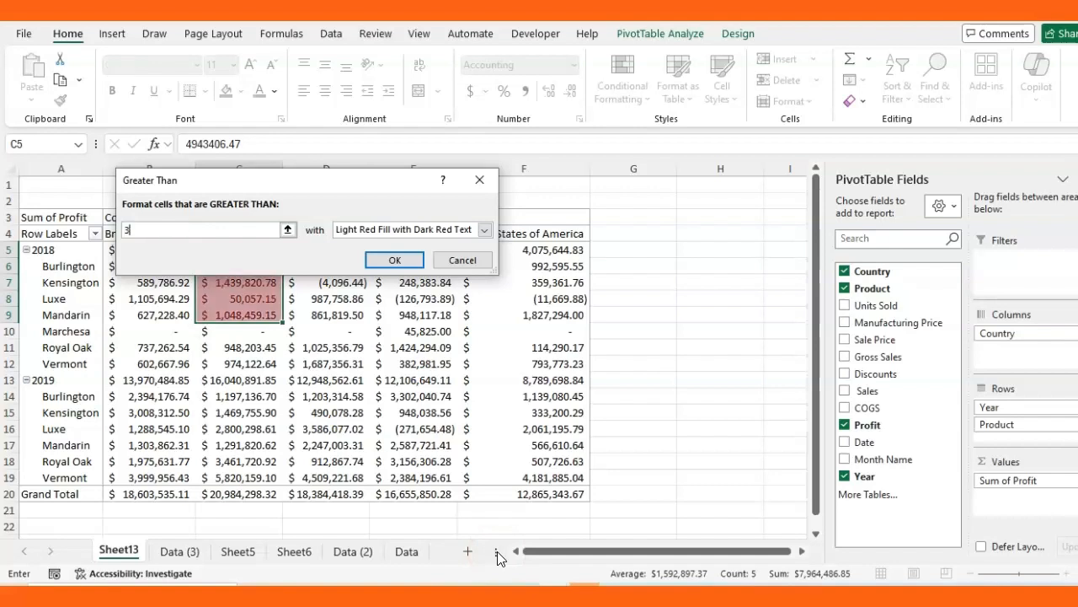
text(000000)
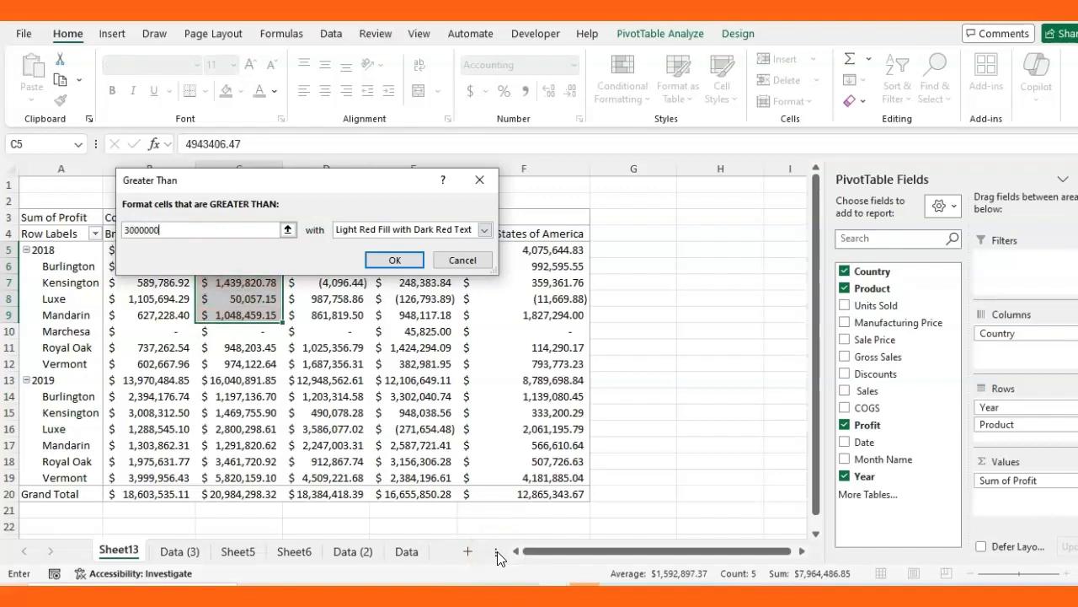
click(408, 263)
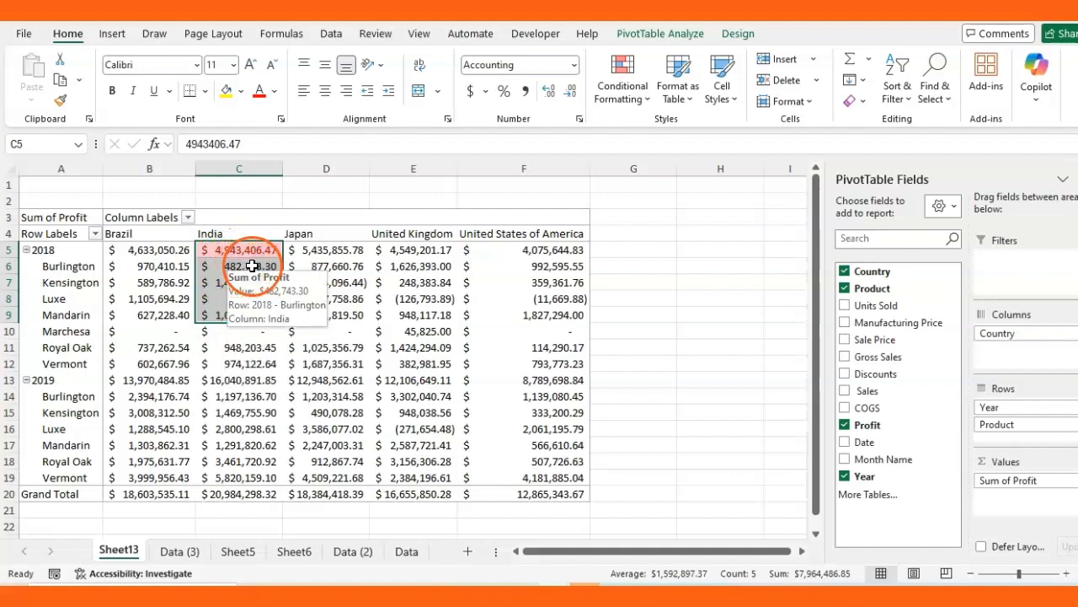
click(646, 109)
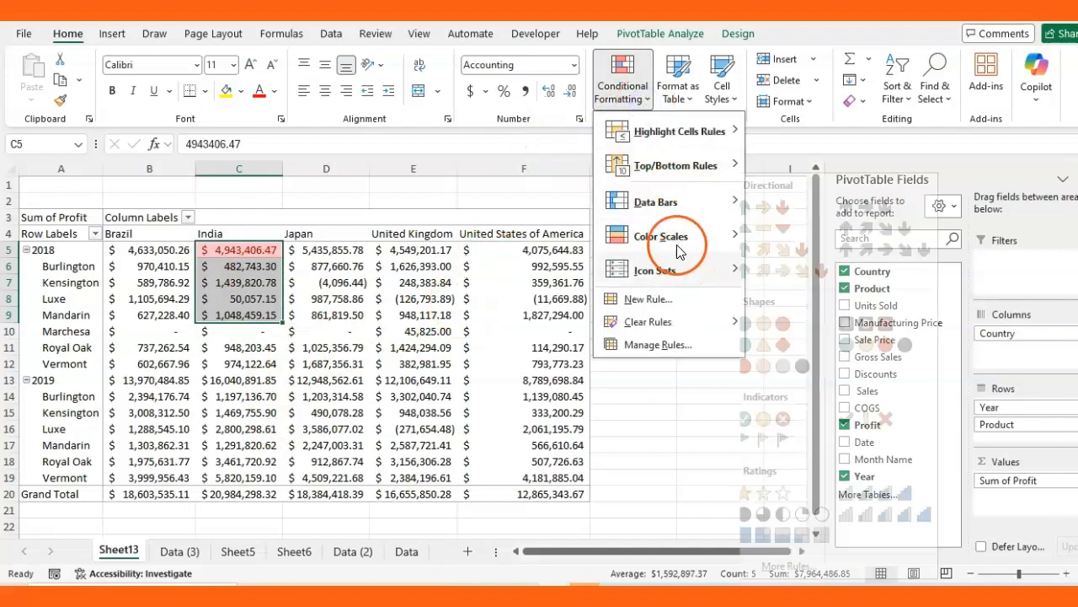
mouse_move(699, 130)
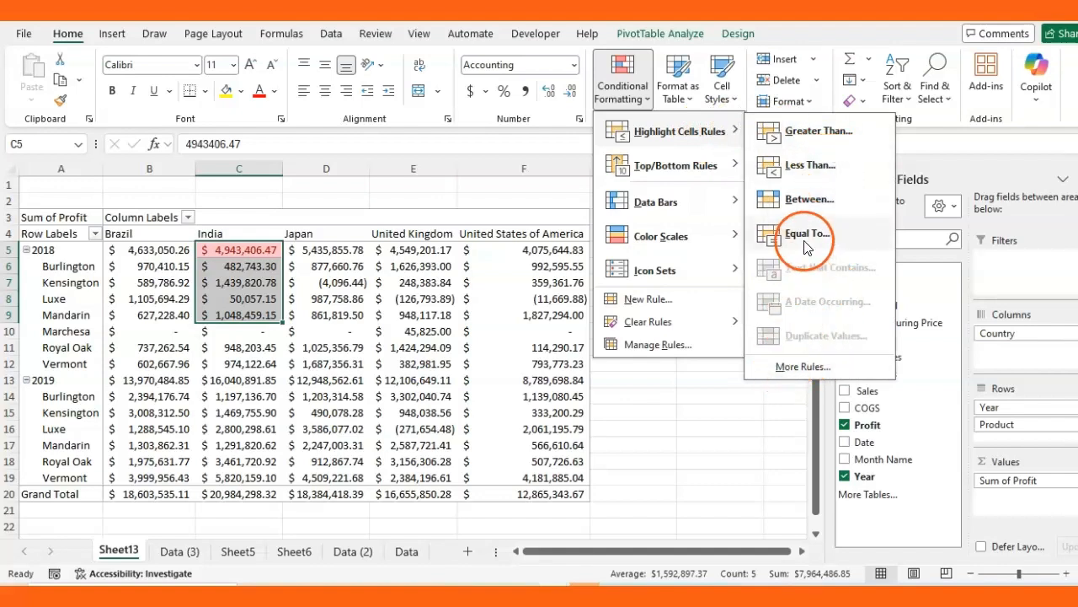
key(Escape)
key(Escape)
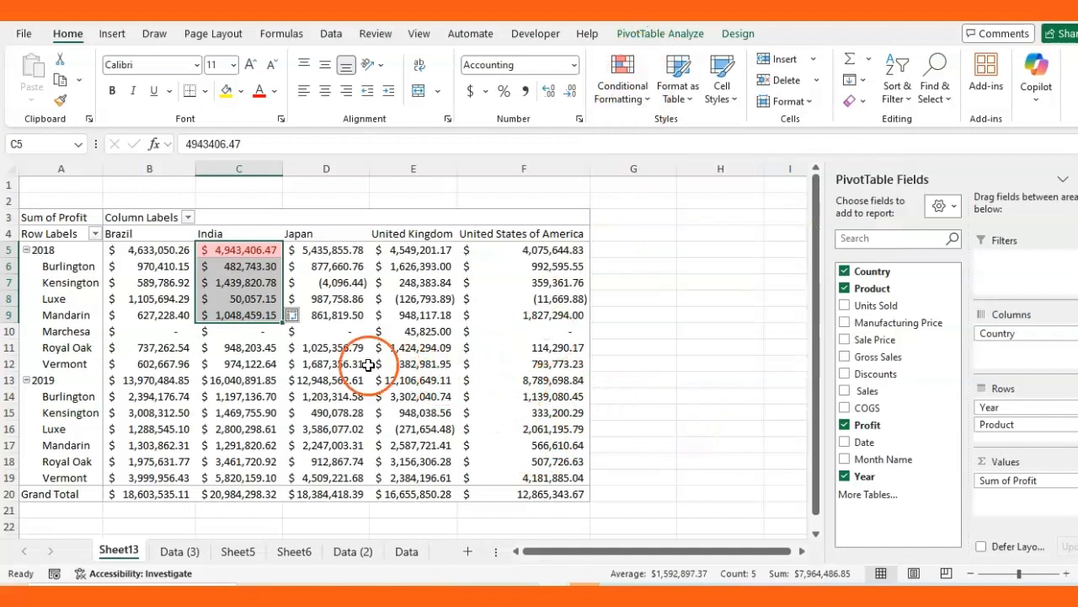
mouse_move(363, 428)
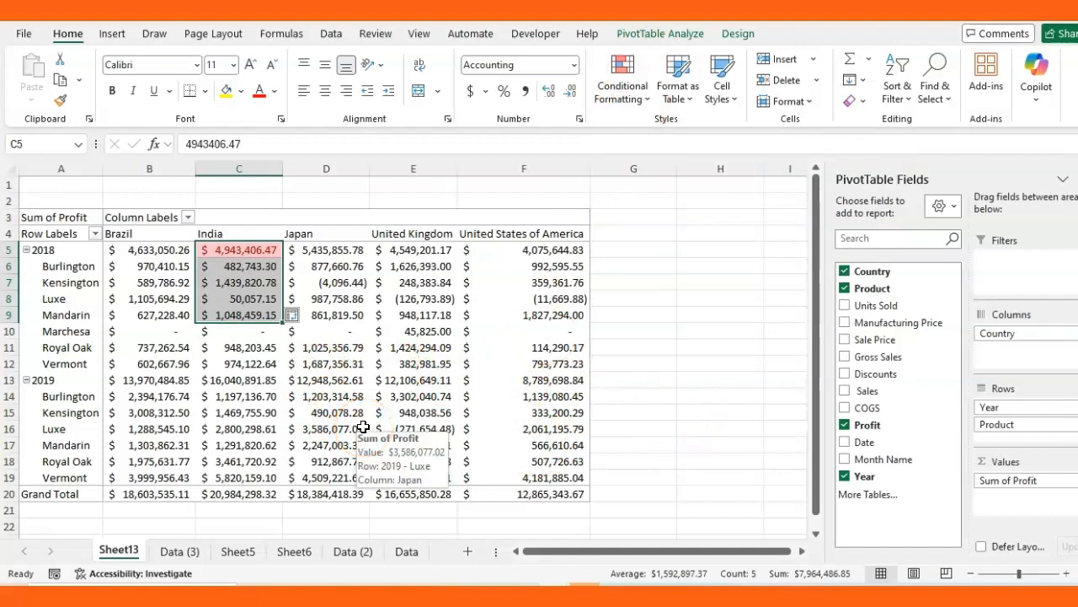
mouse_move(238, 428)
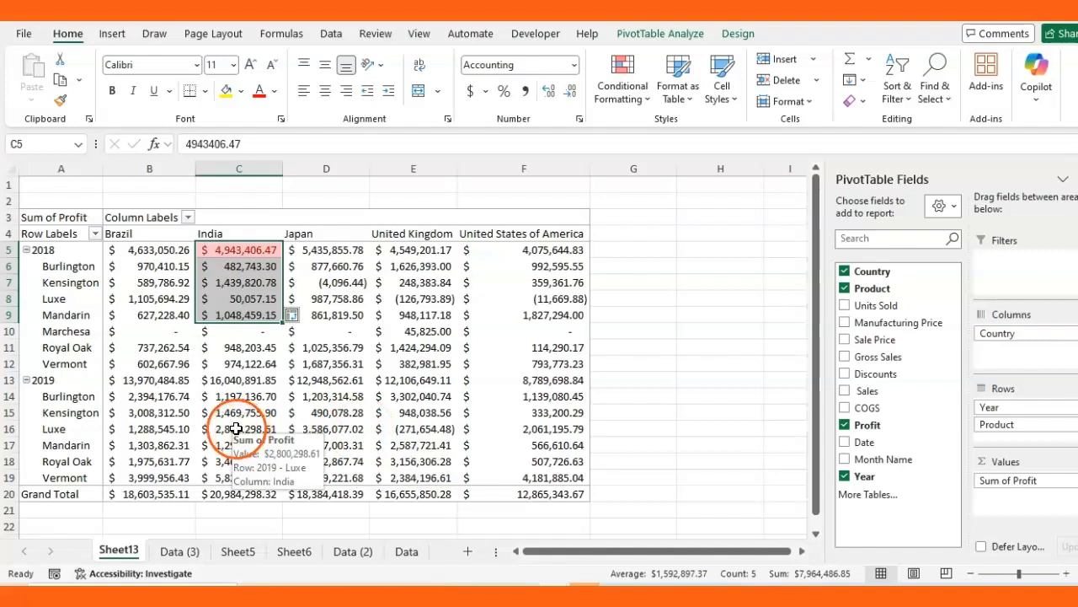